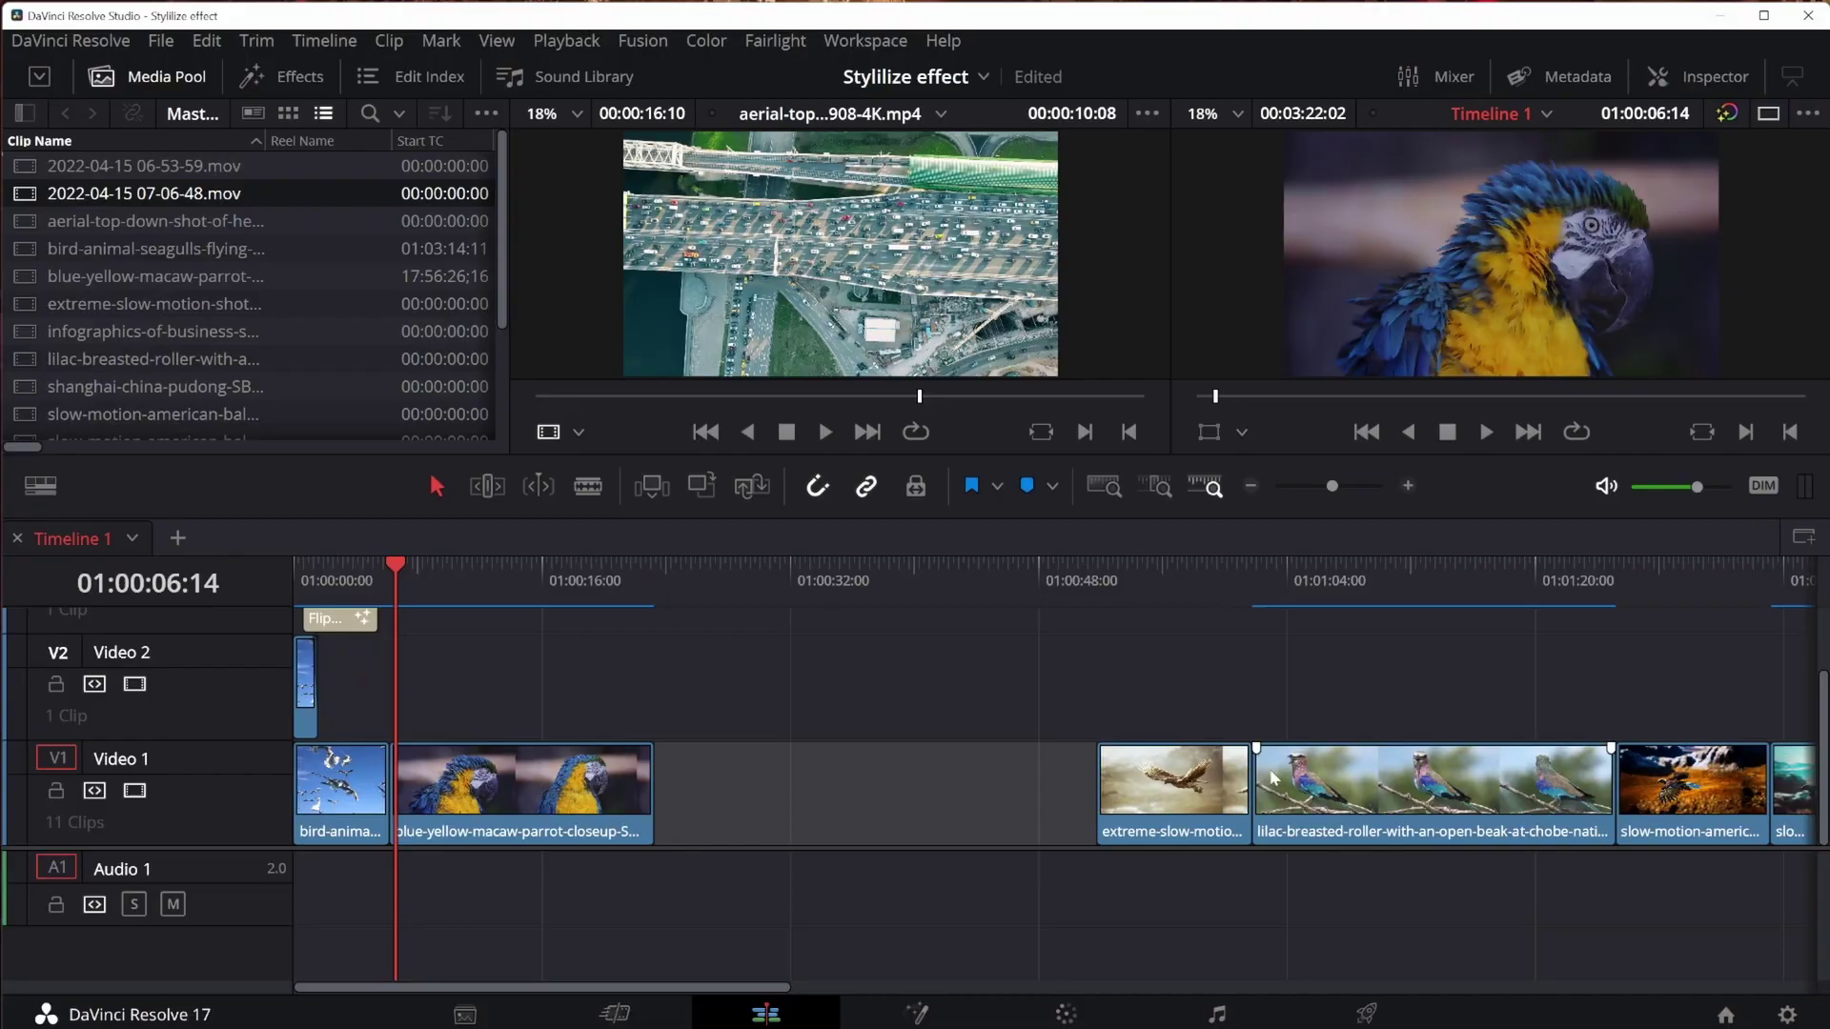
Switch from the Edit timeline to the Color page for the parrot clip.
click(1064, 1015)
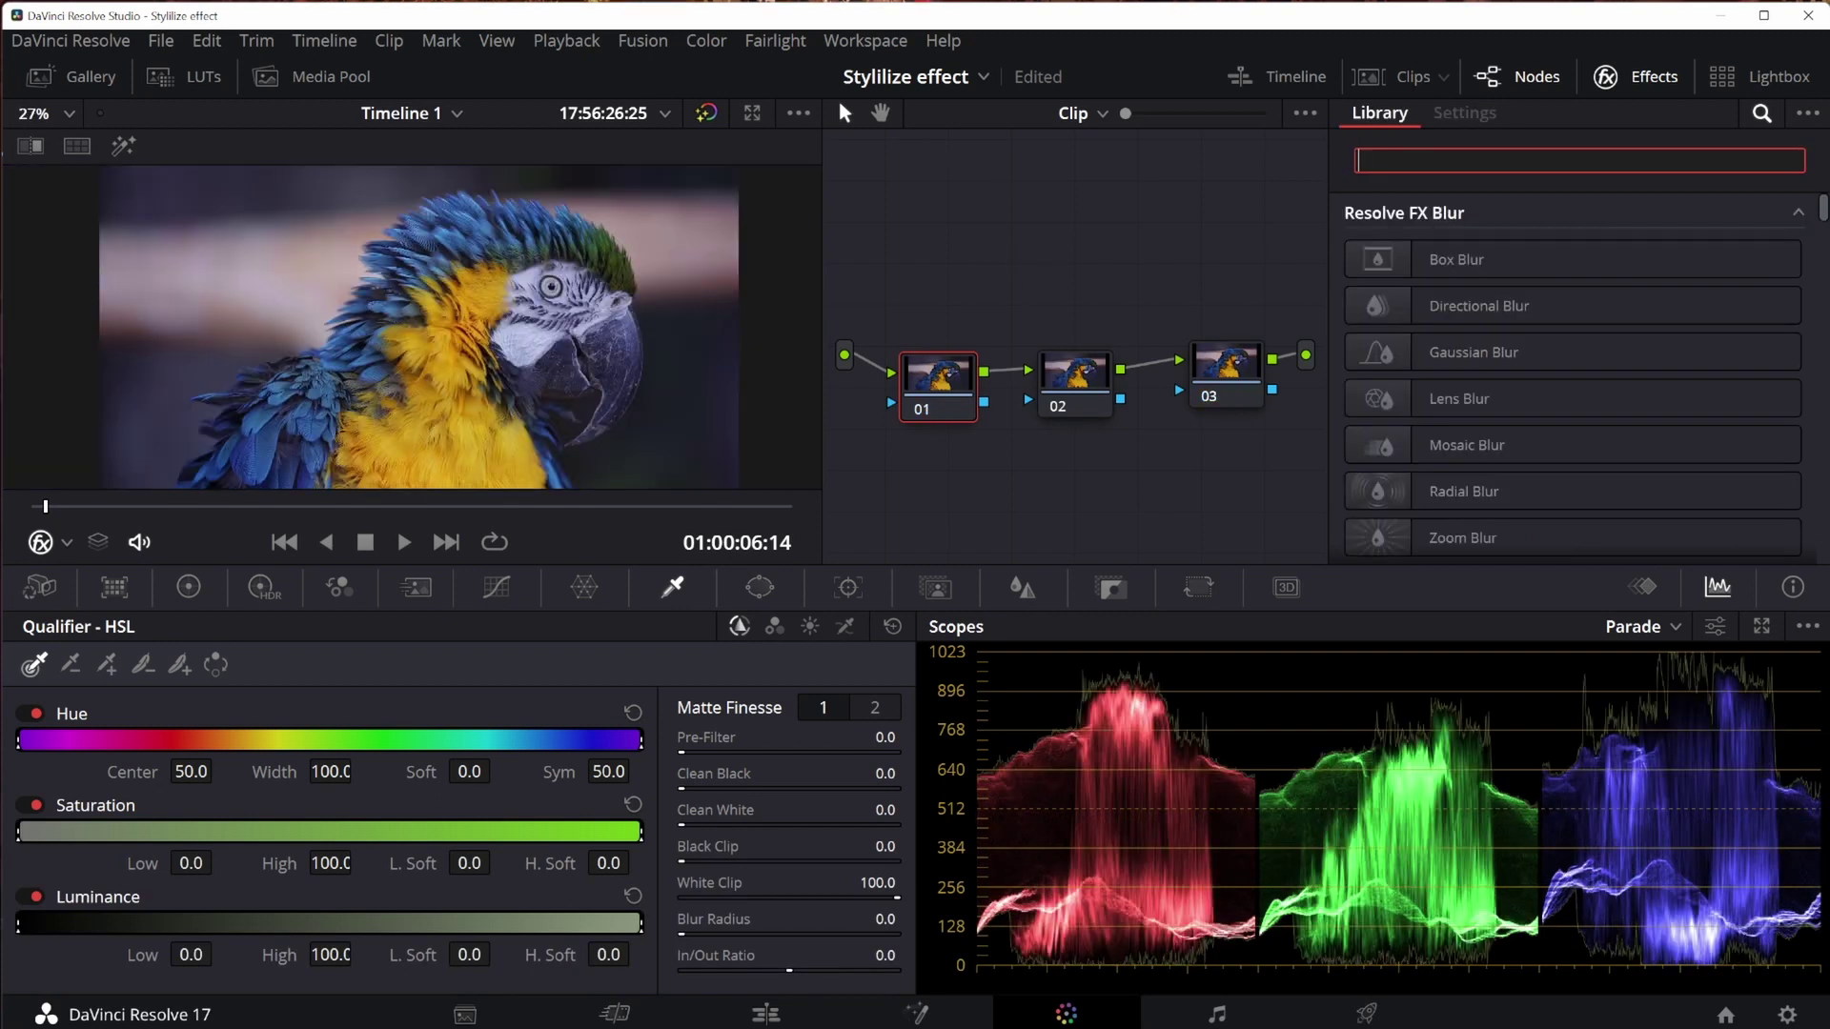
Filter the Effects Library with 'ab' and toggle the Effects panel off and on twice.
text(ab)
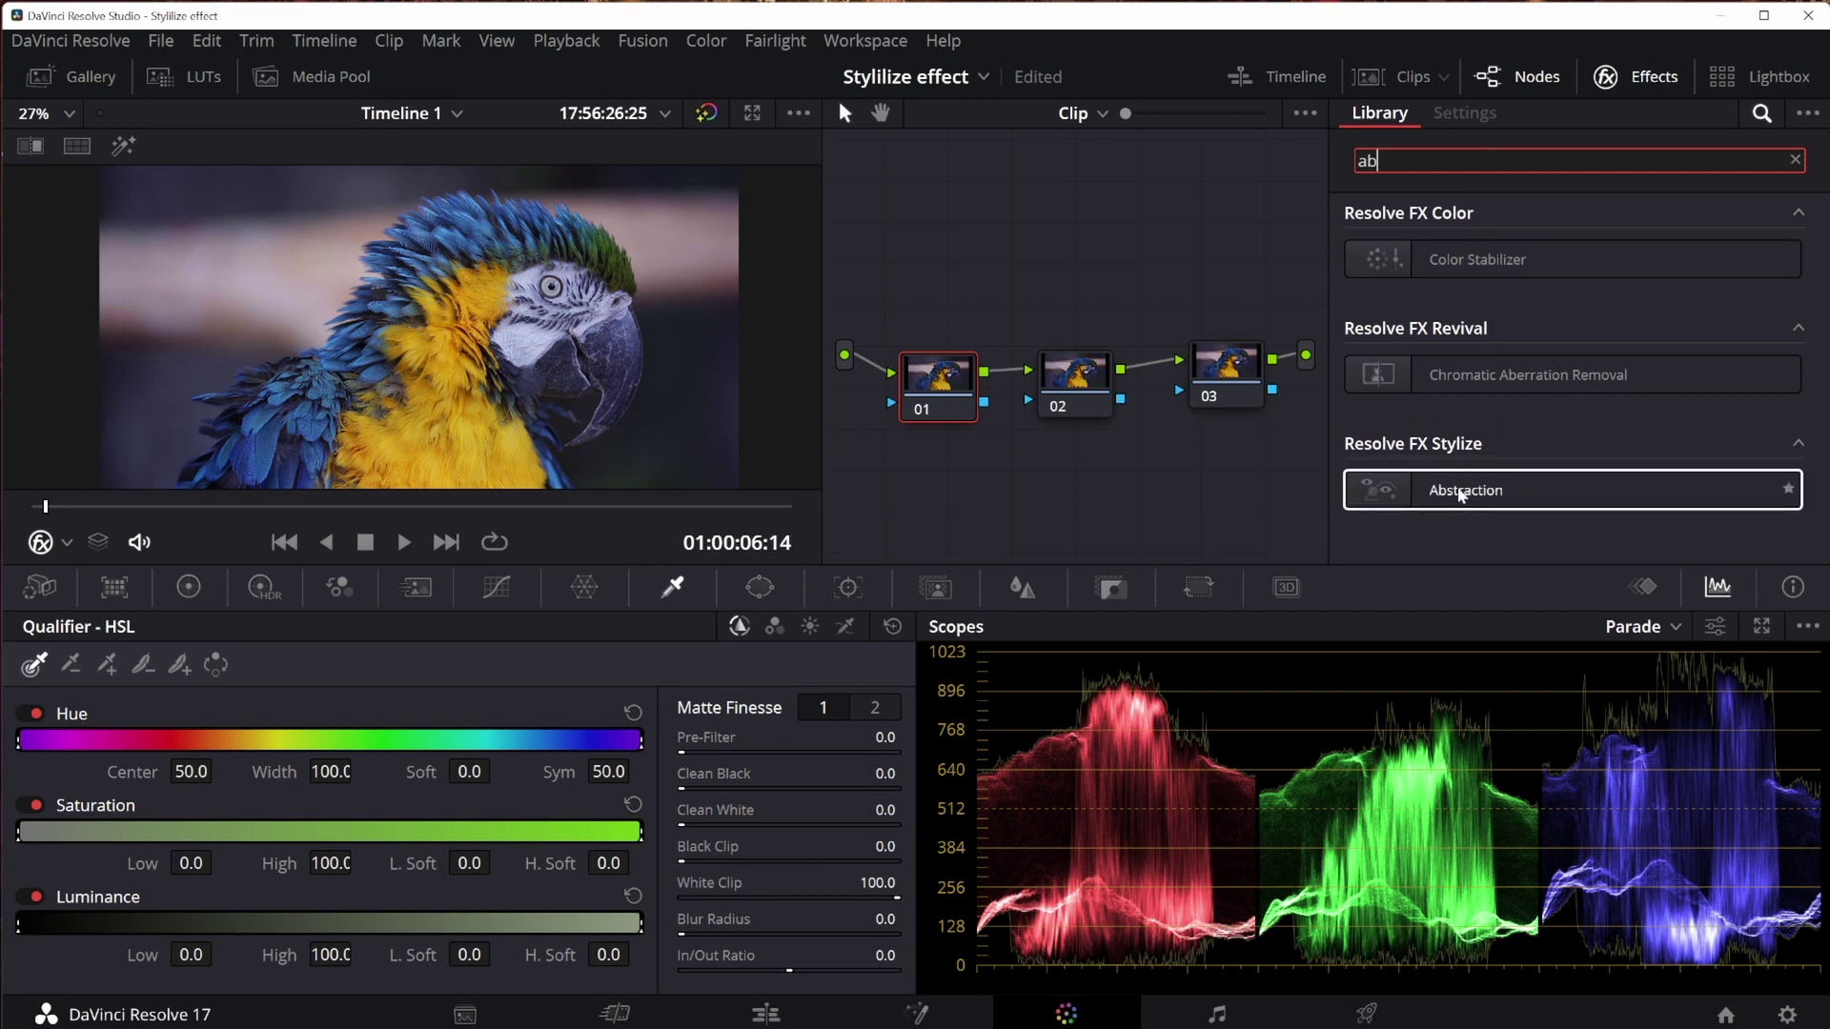
click(1649, 79)
click(1649, 79)
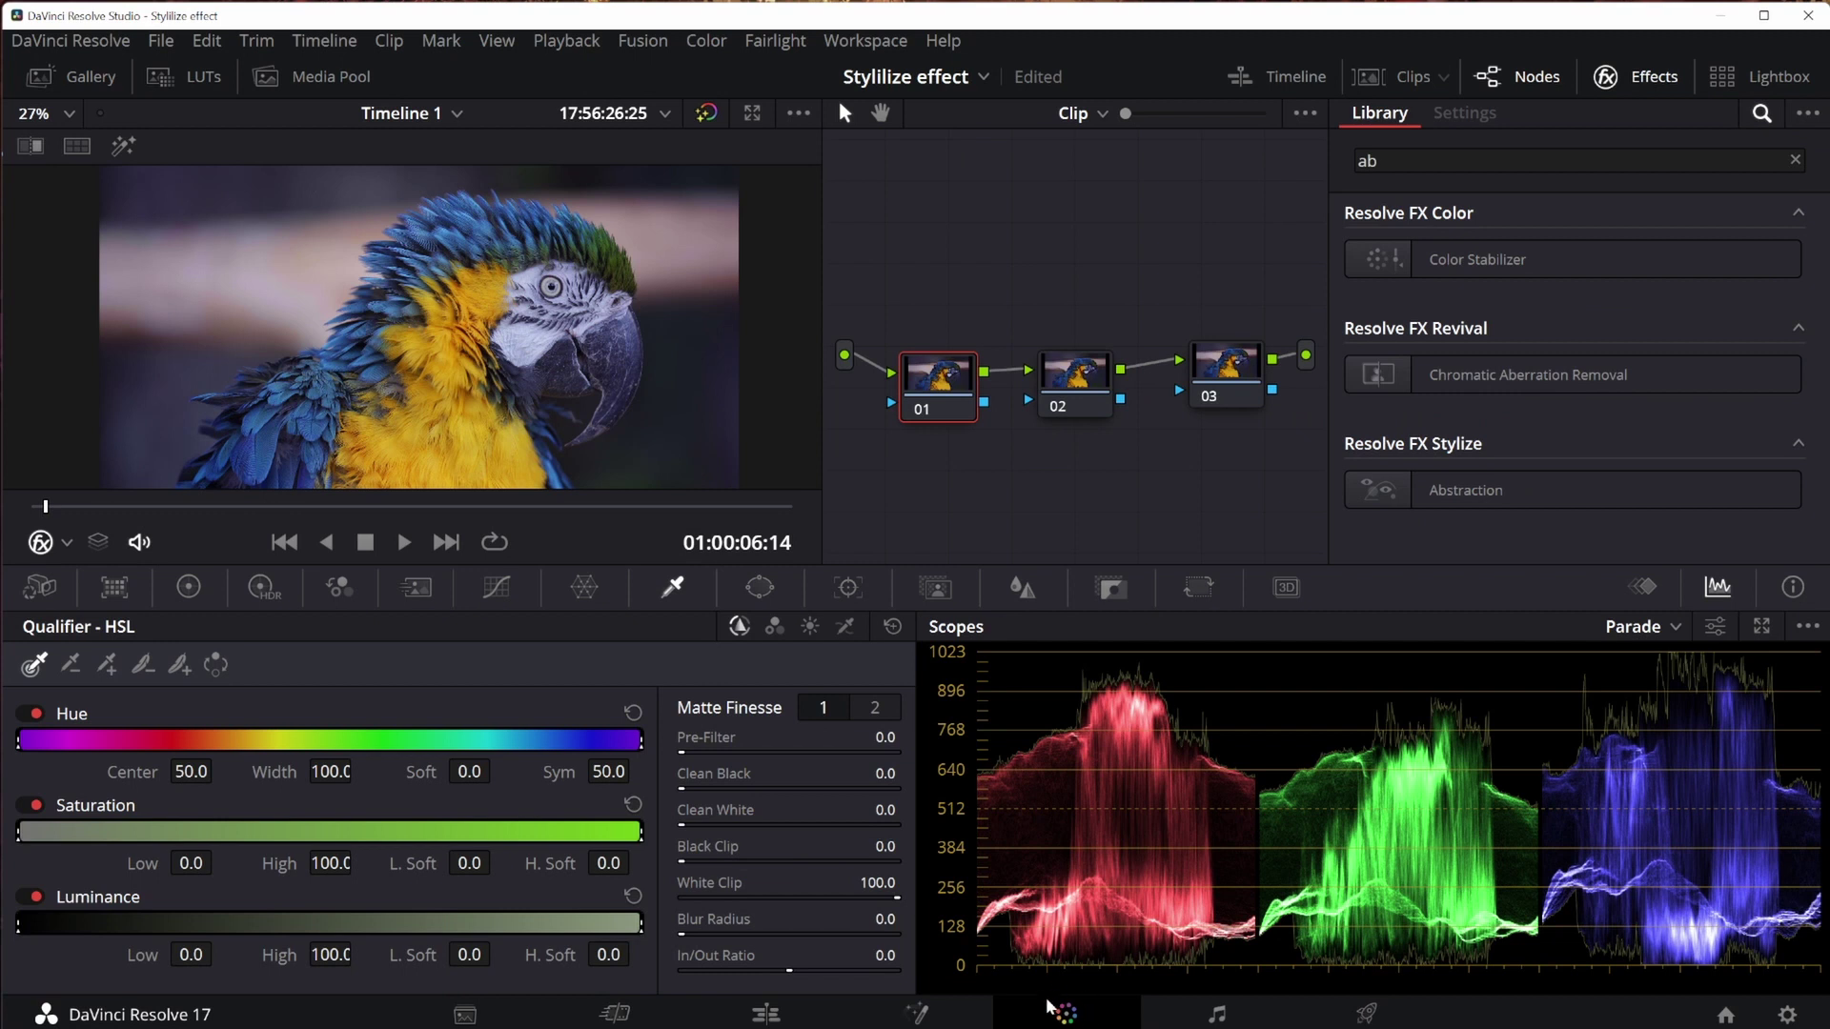
click(1606, 80)
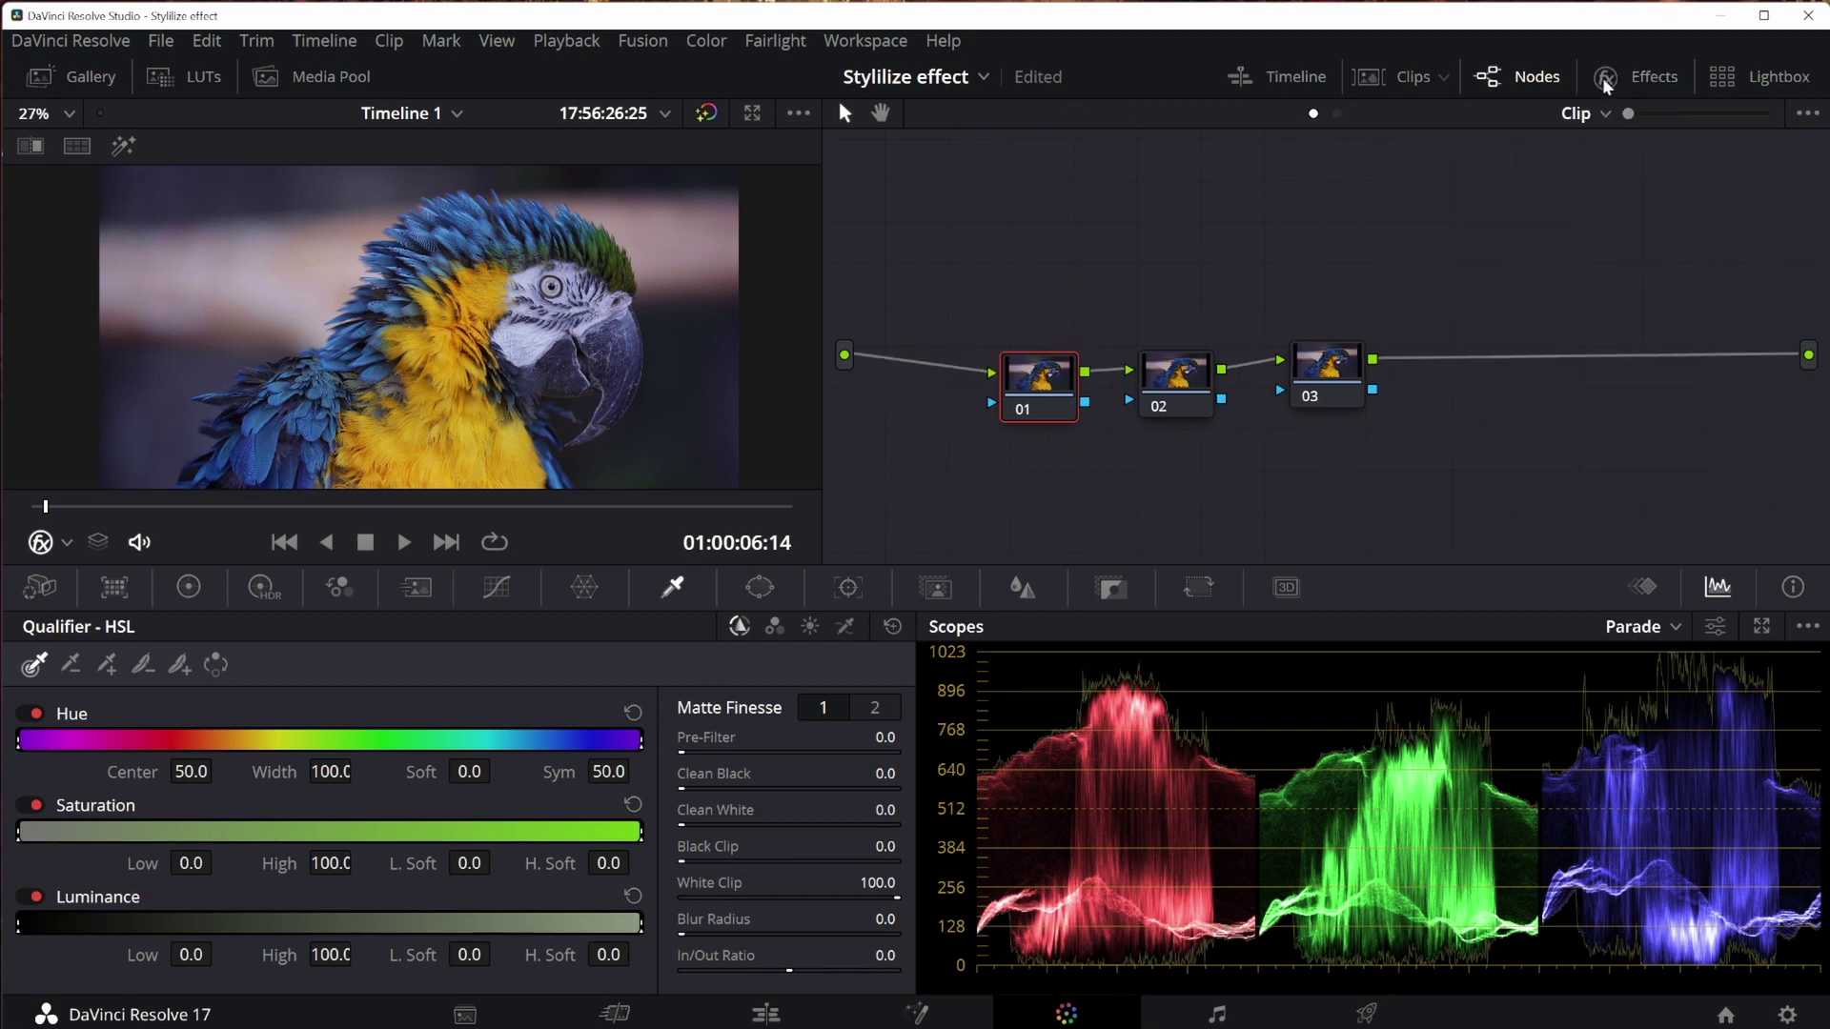
click(1608, 82)
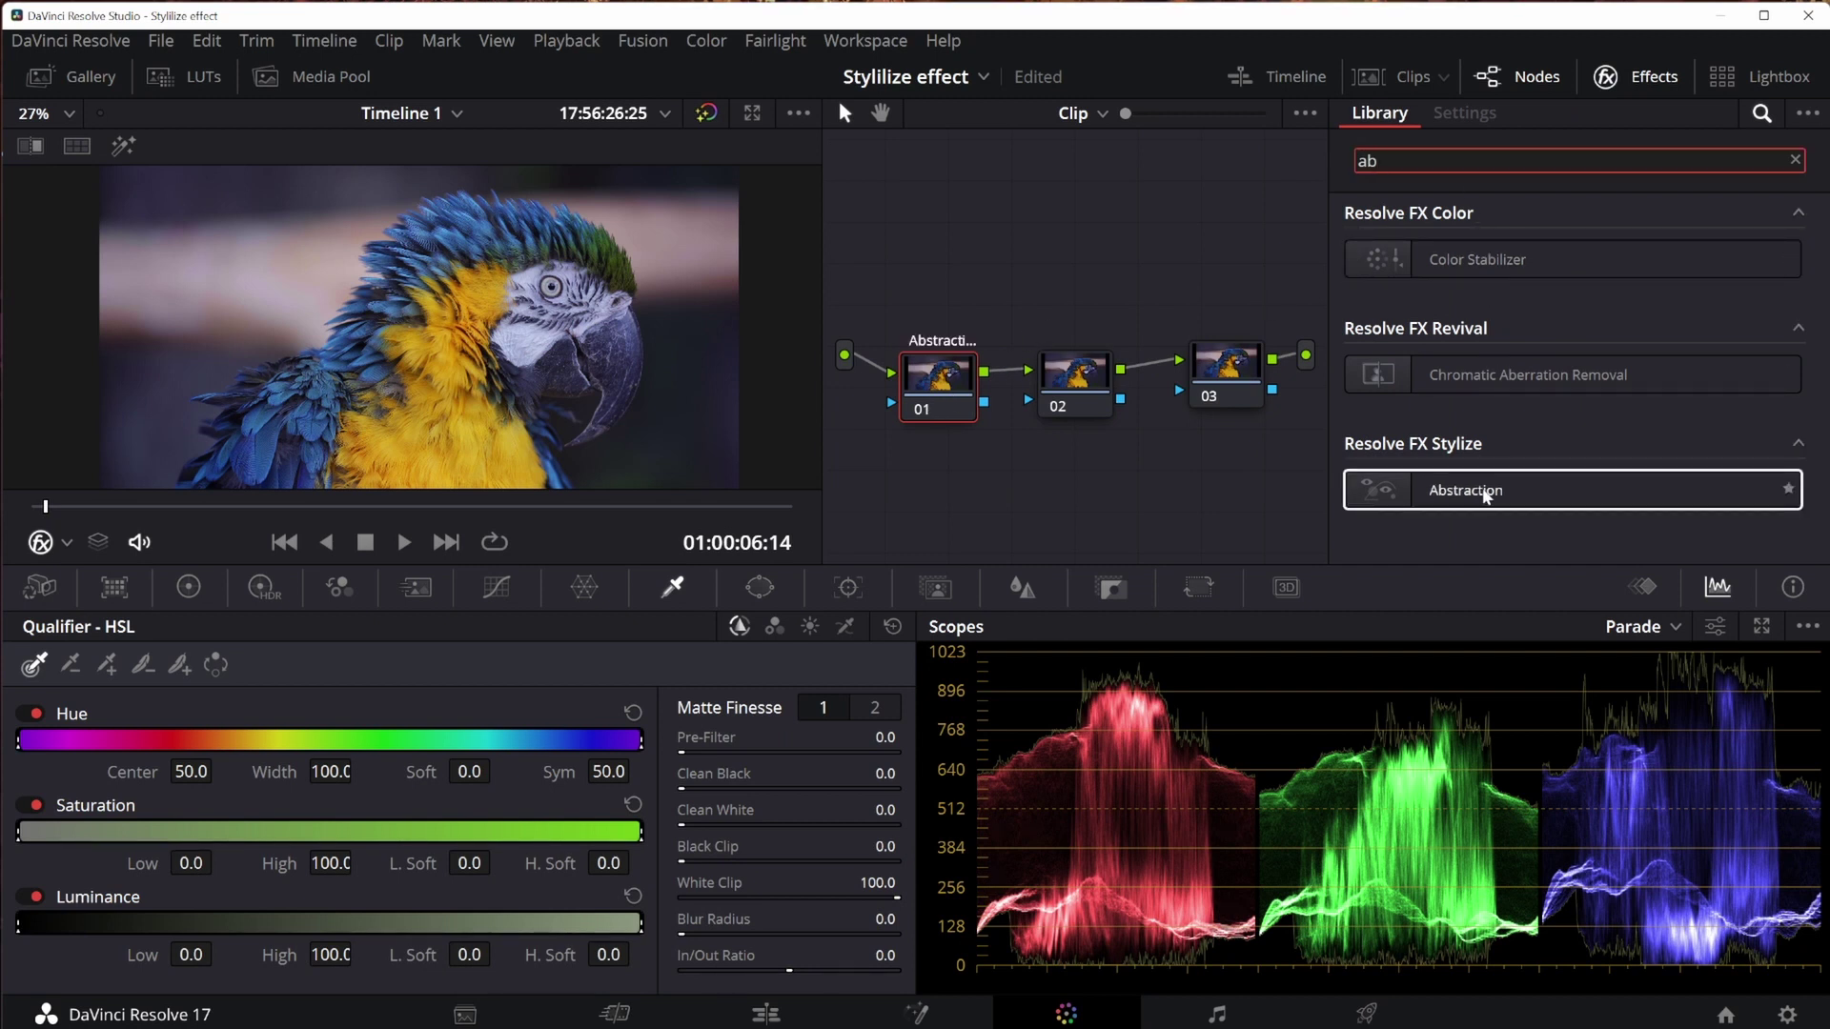
Apply Abstraction to node 01, with Pre Blur 0.500 and an adjusted Abstraction Strength.
drag(1467, 490, 929, 370)
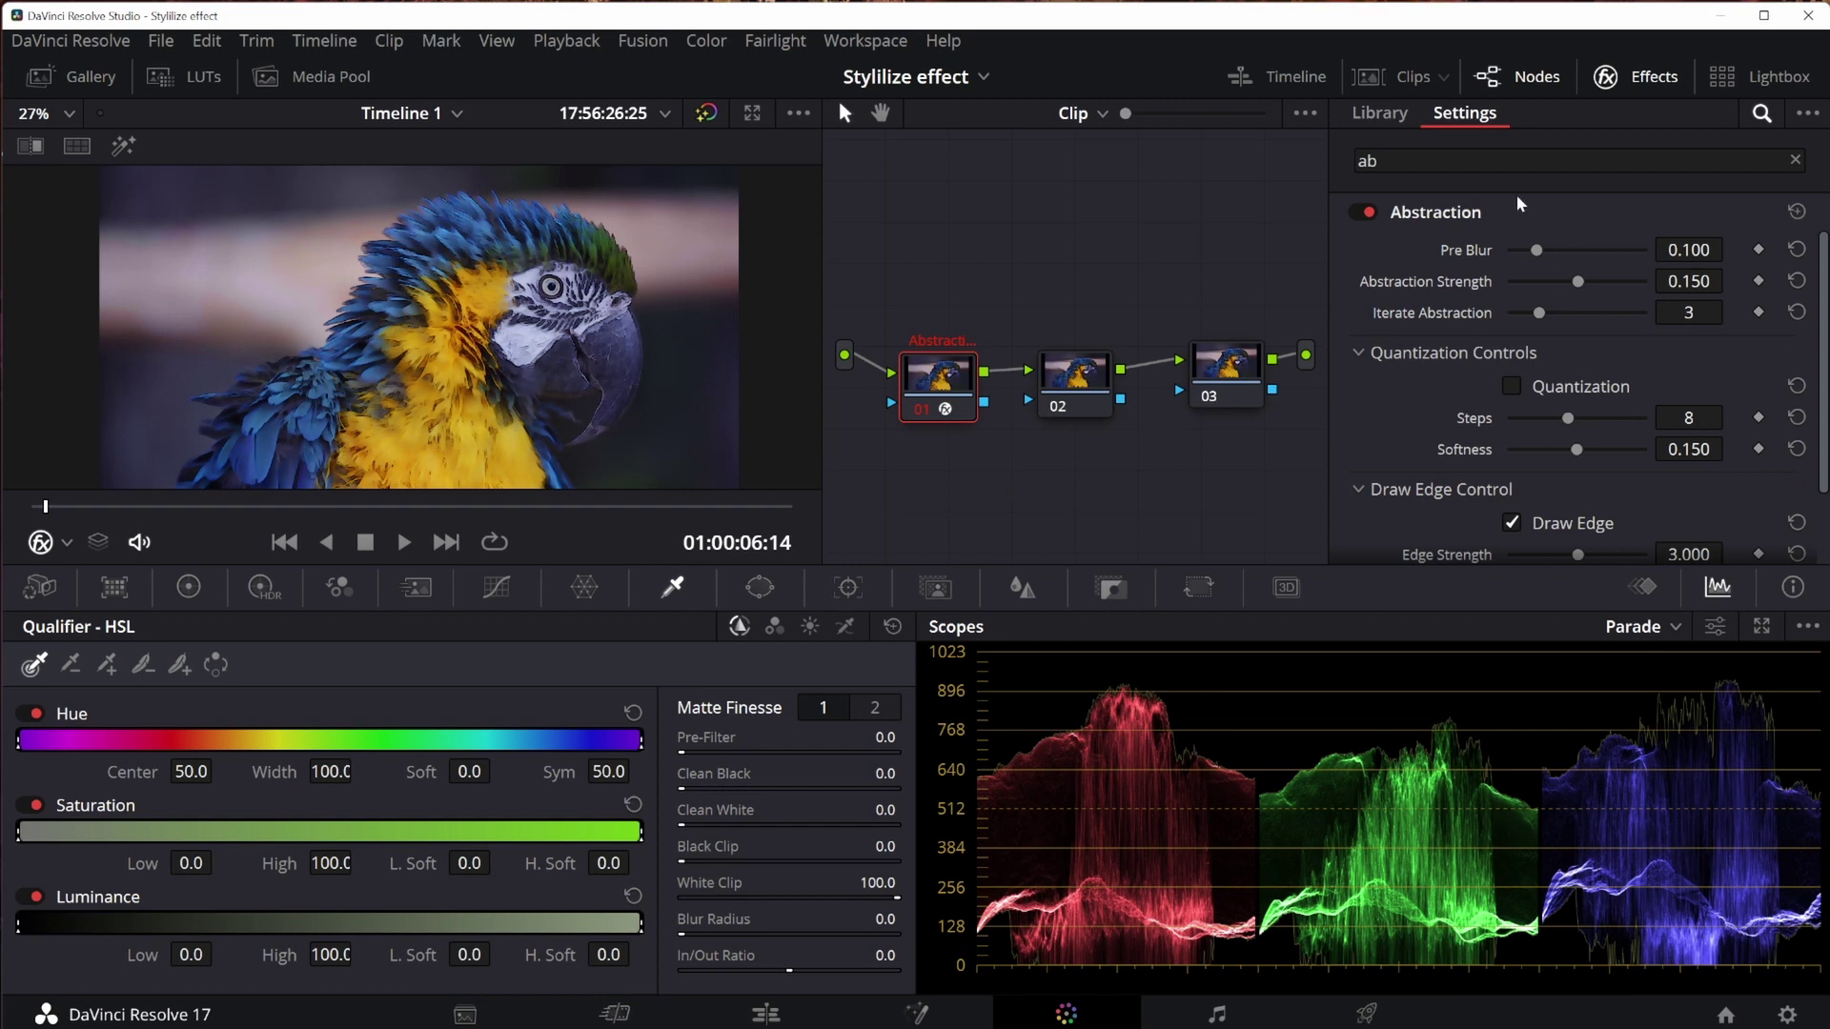
drag(1536, 250, 1798, 295)
click(1561, 283)
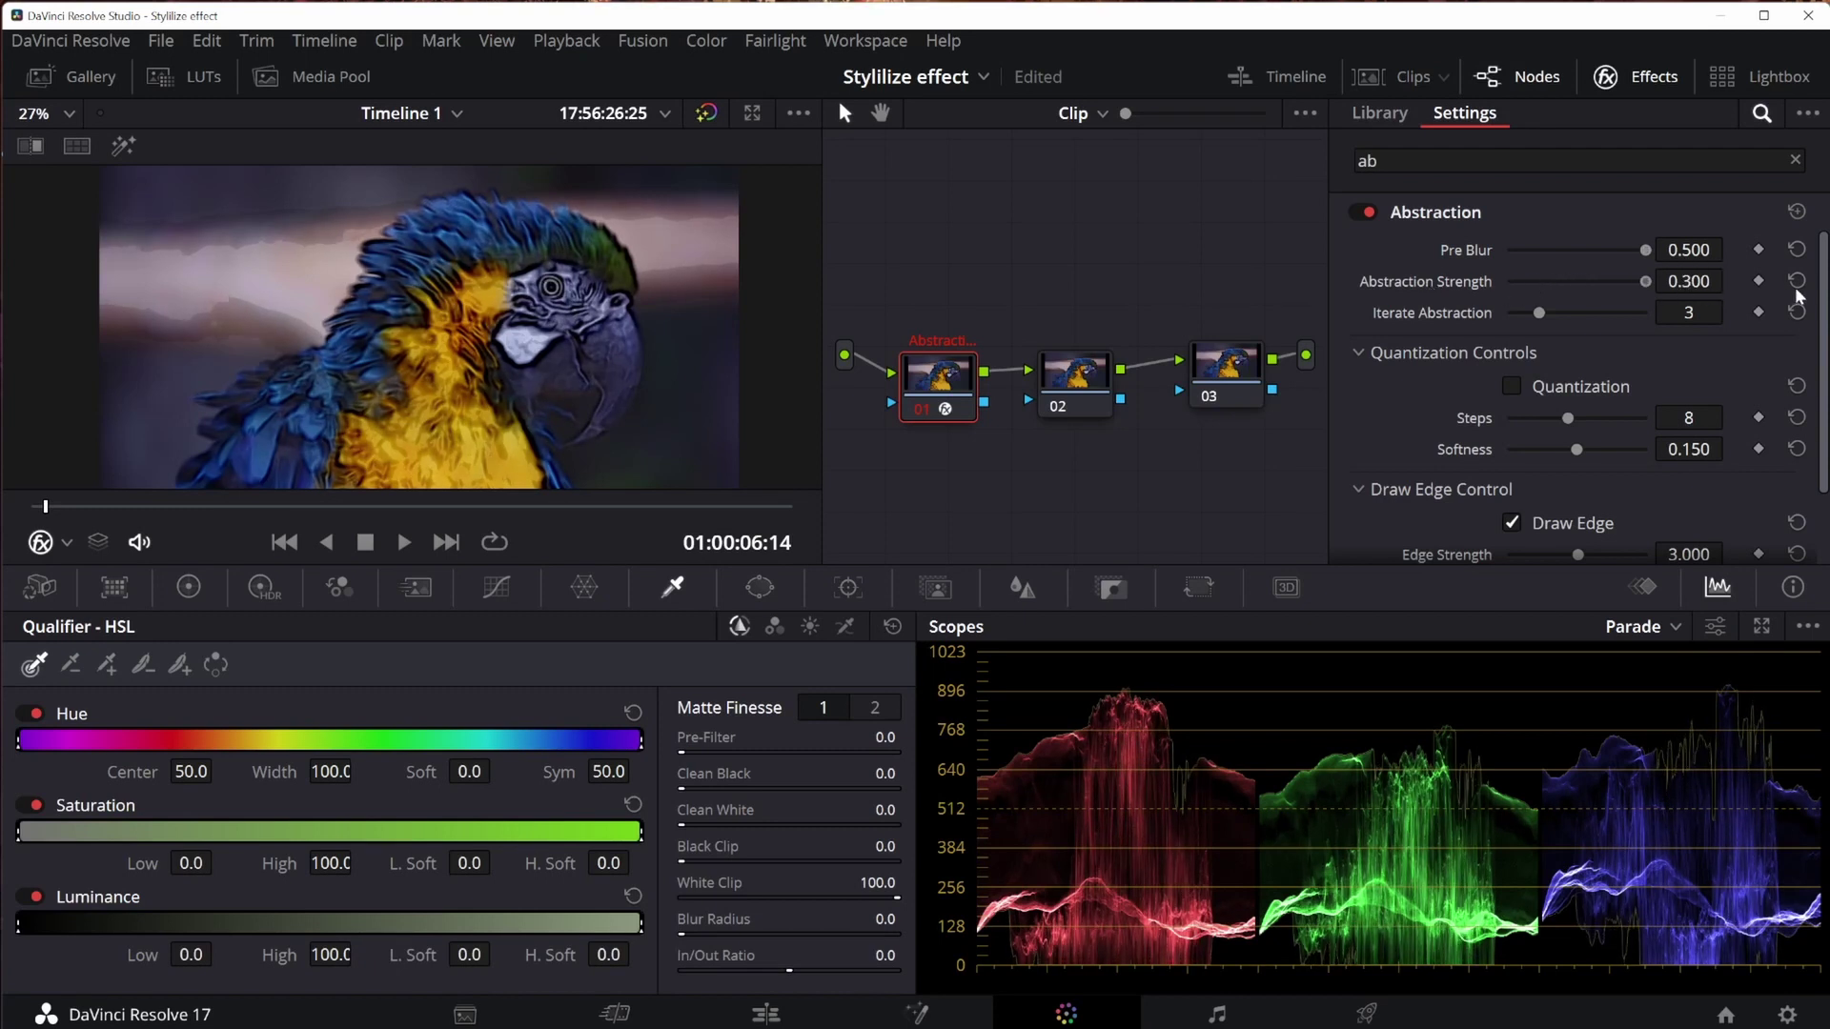
drag(1645, 294, 1587, 296)
Raise Edge Strength to 2.256 and Global Blend to 1.000, then select node 02.
scroll(1546, 368, down, 2)
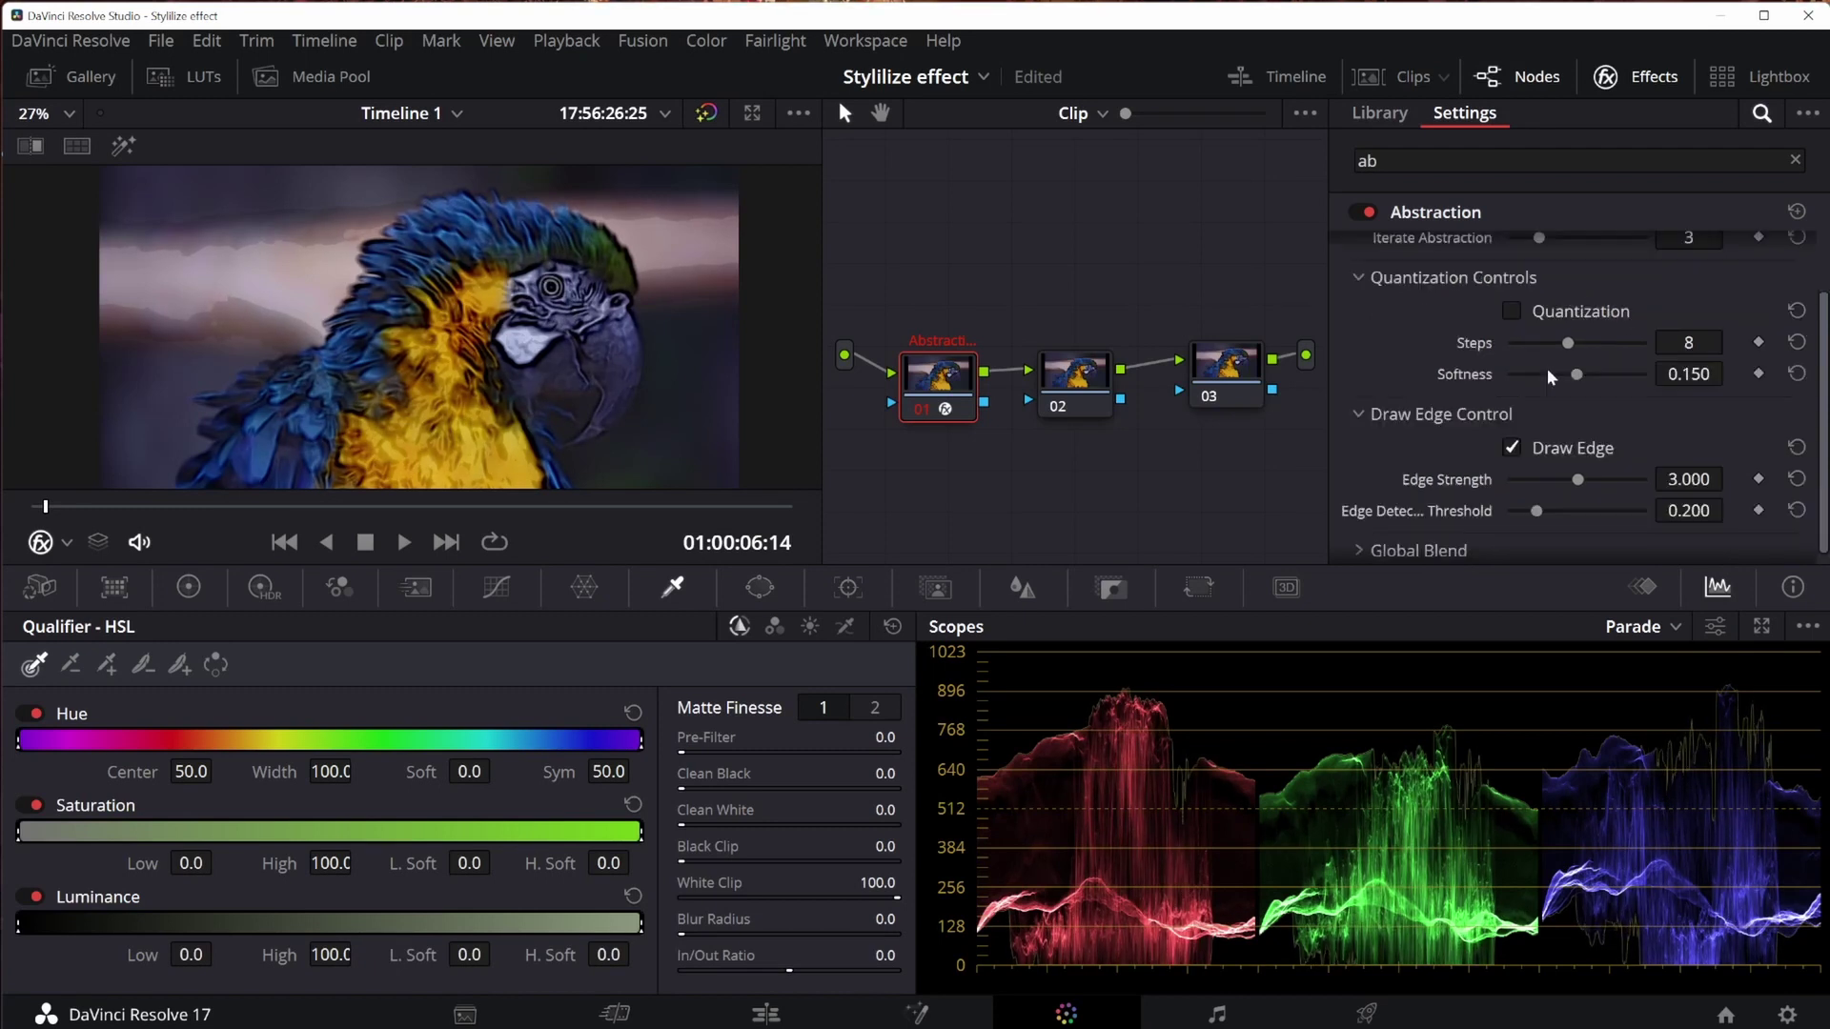
drag(1577, 467, 1770, 467)
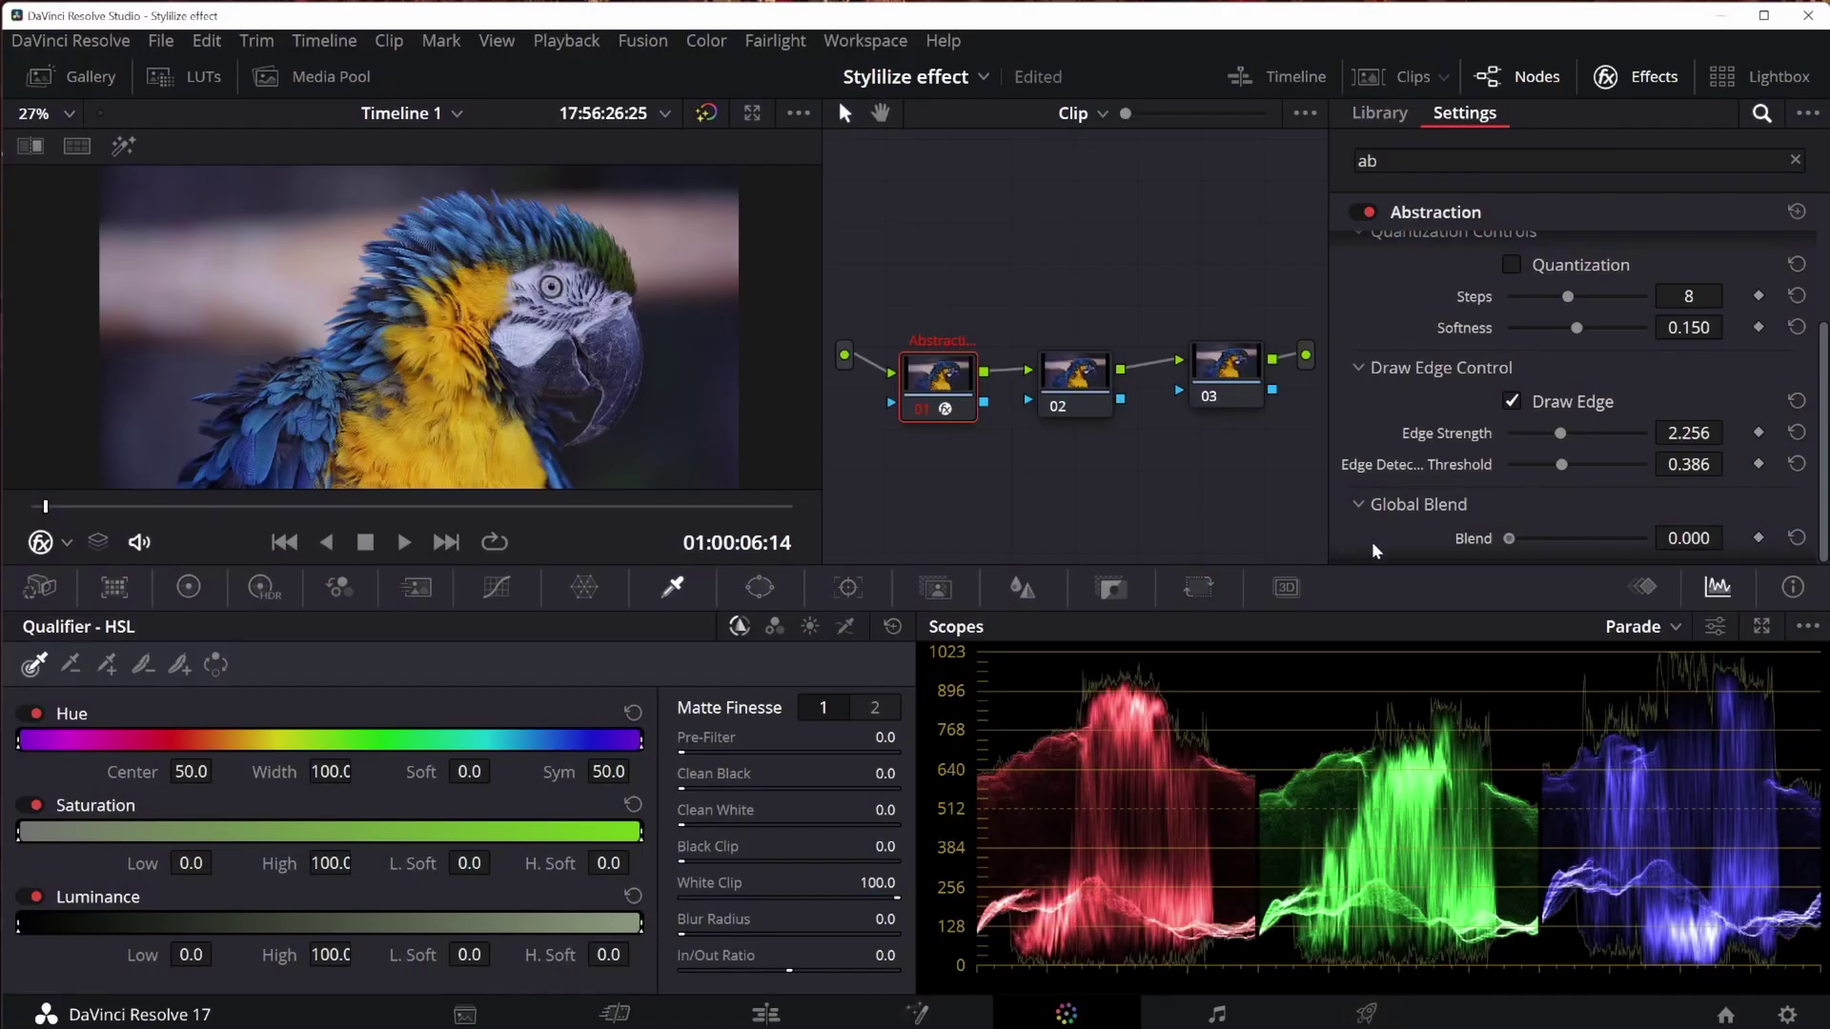
drag(1509, 538, 1667, 549)
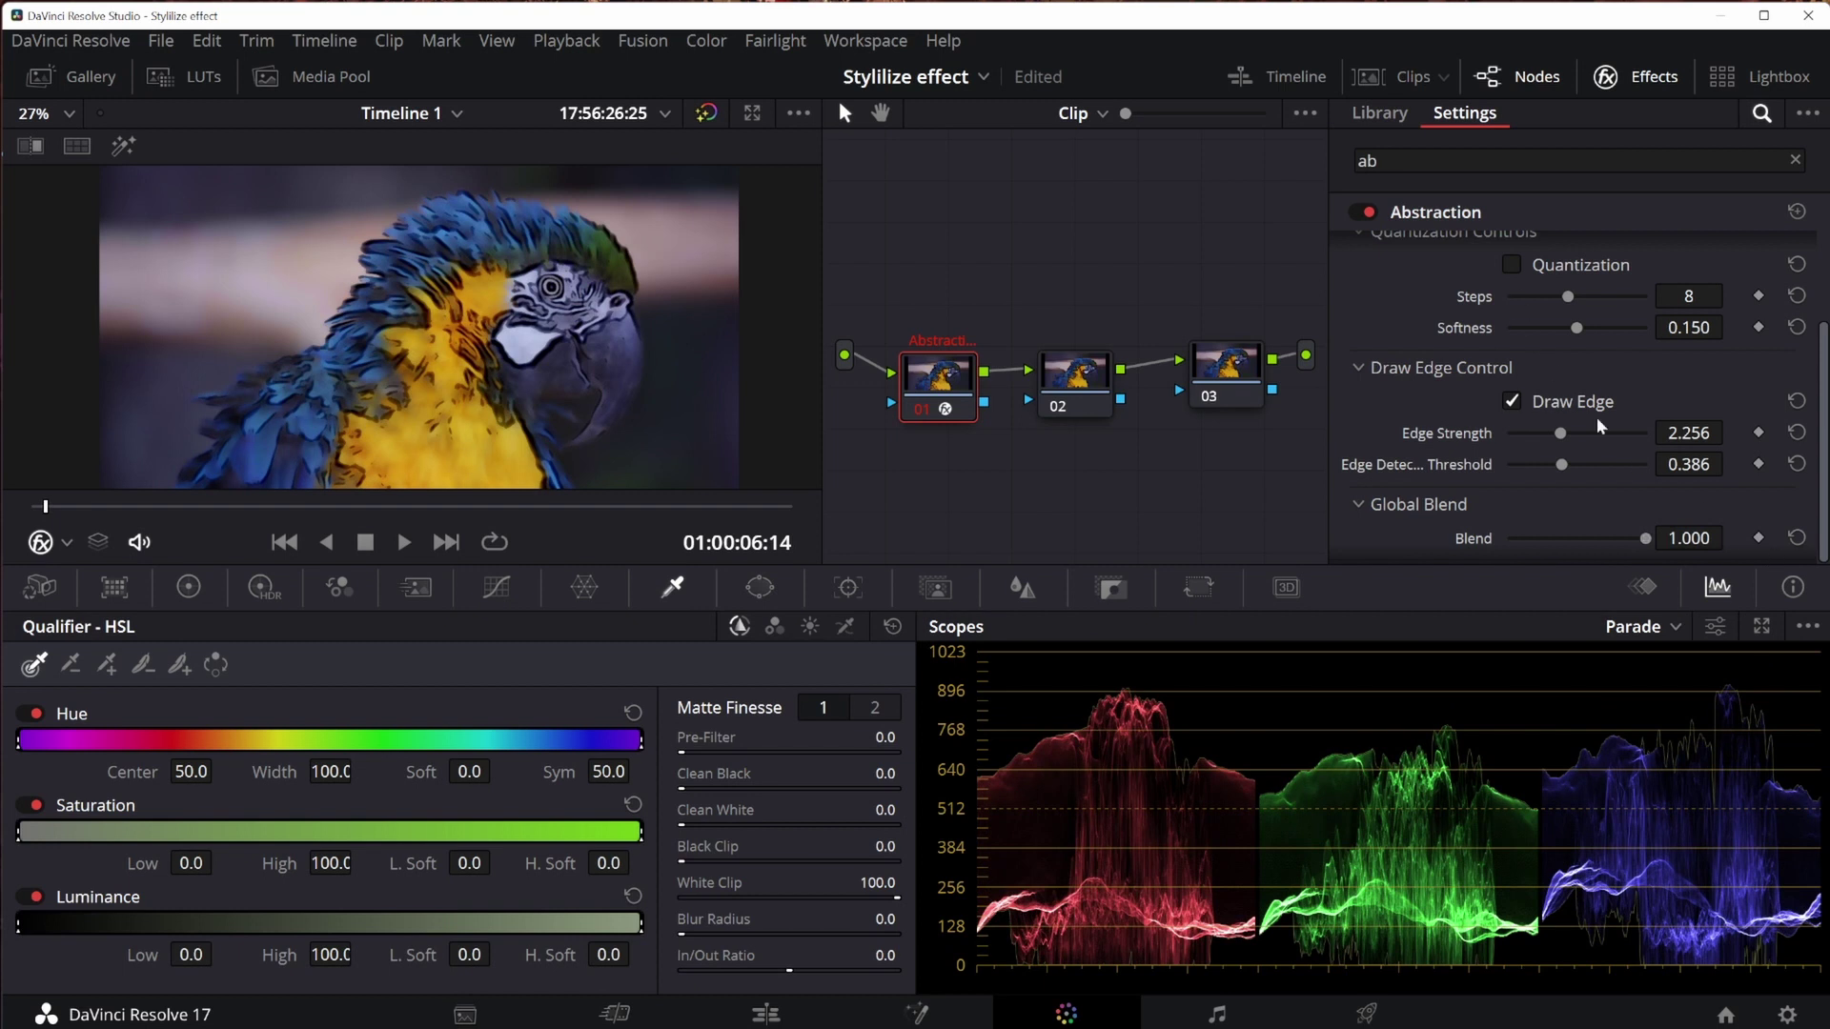
click(1094, 386)
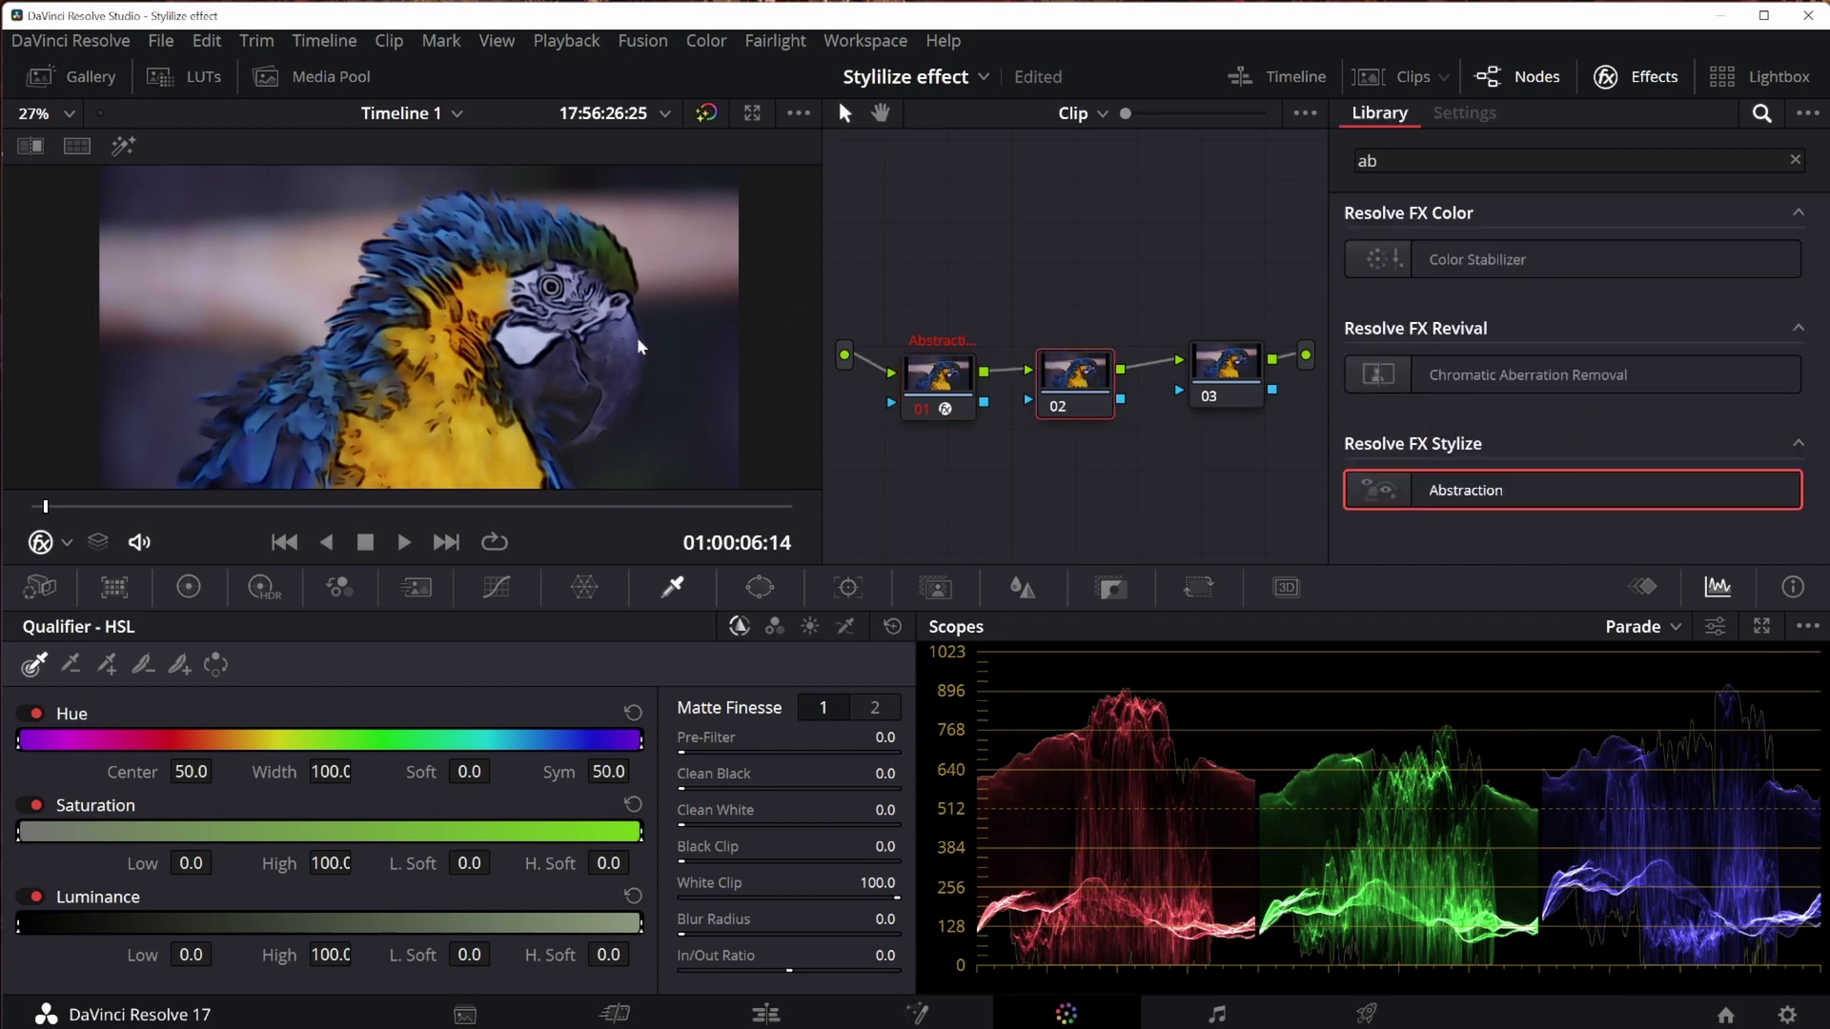
Show the primary color wheels and switch to the night city street clip.
click(222, 579)
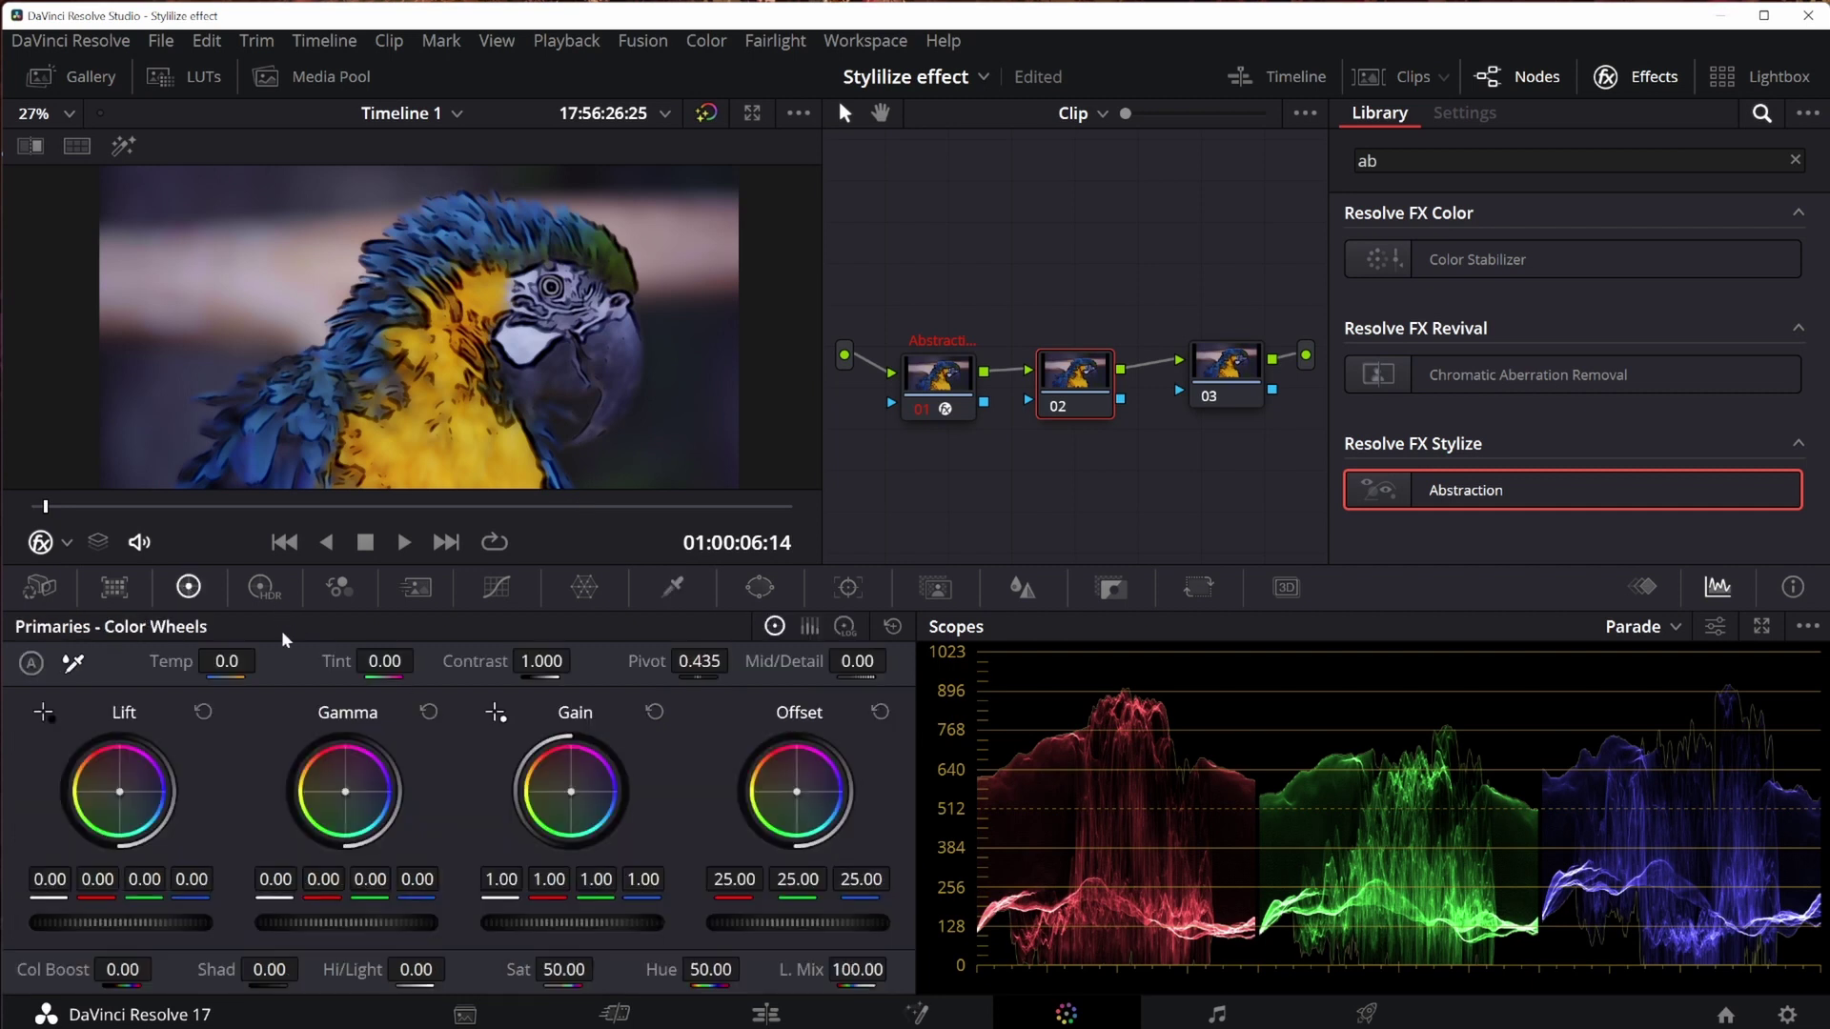
drag(602, 967, 571, 968)
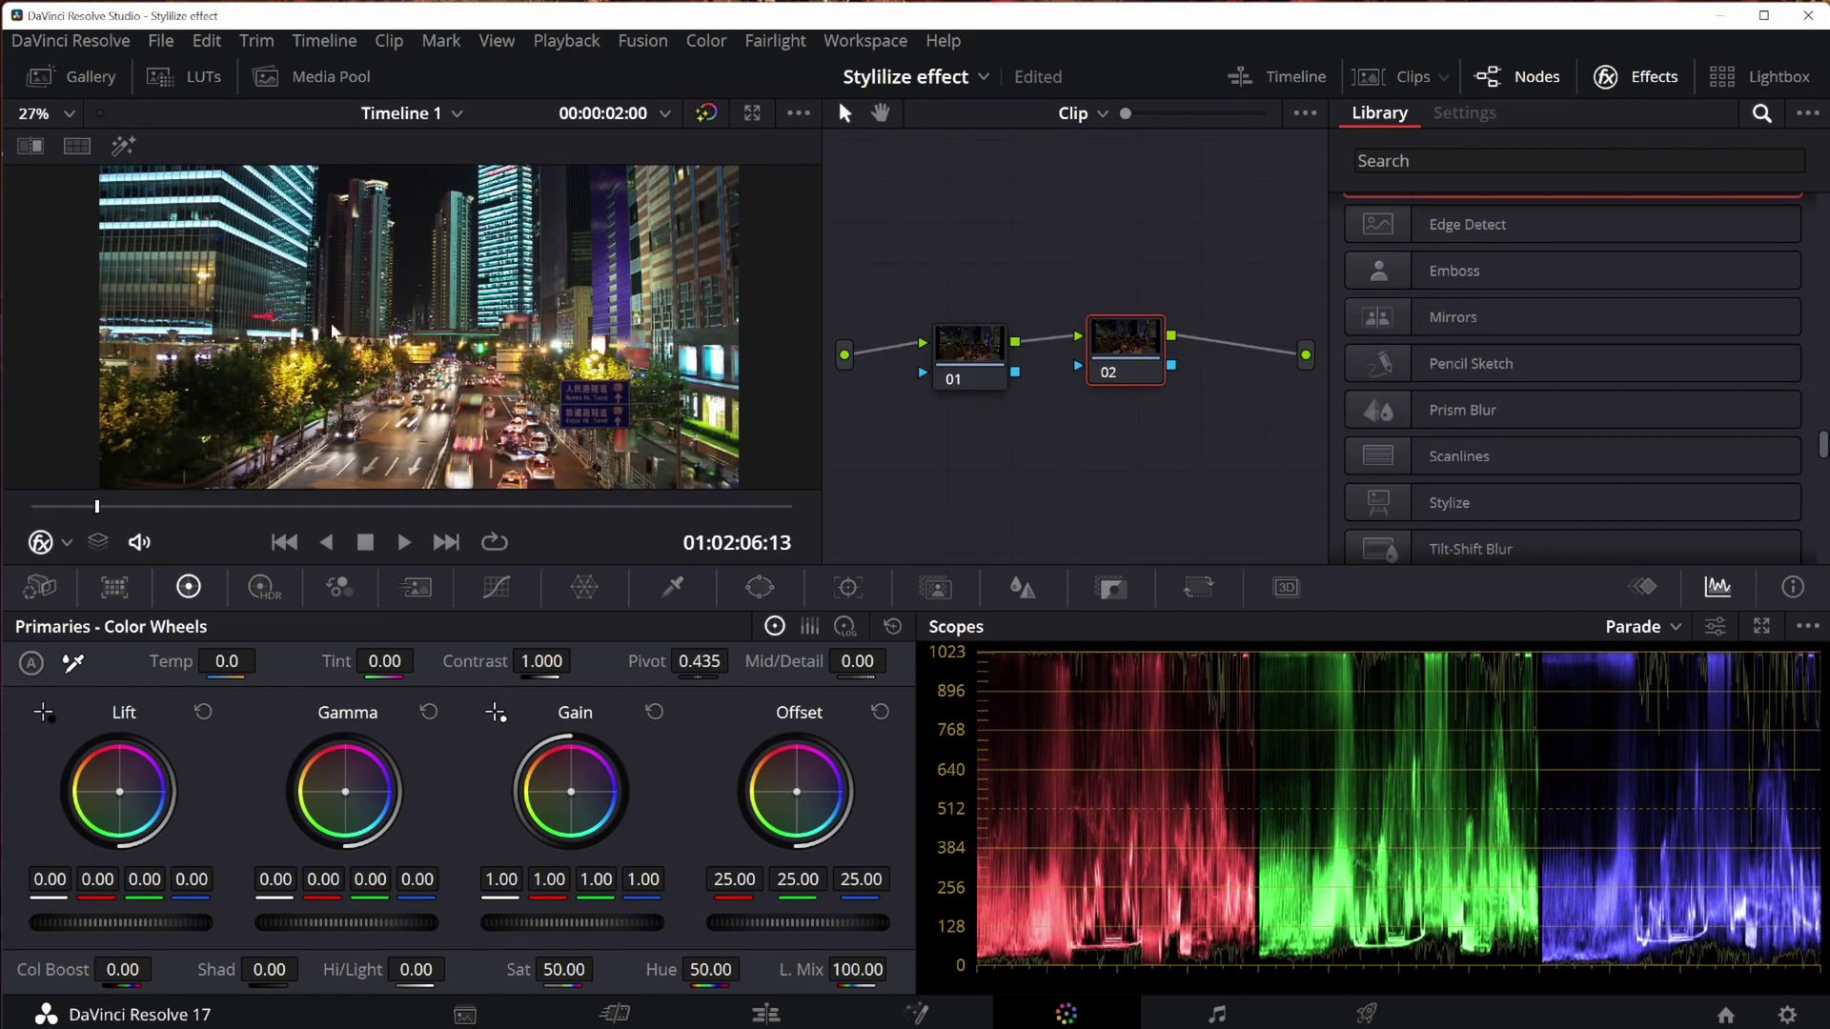
Rearrange nodes 01 and 02, then apply Abstraction from Resolve FX Stylize to node 01.
drag(967, 348, 961, 363)
drag(1122, 343, 1106, 360)
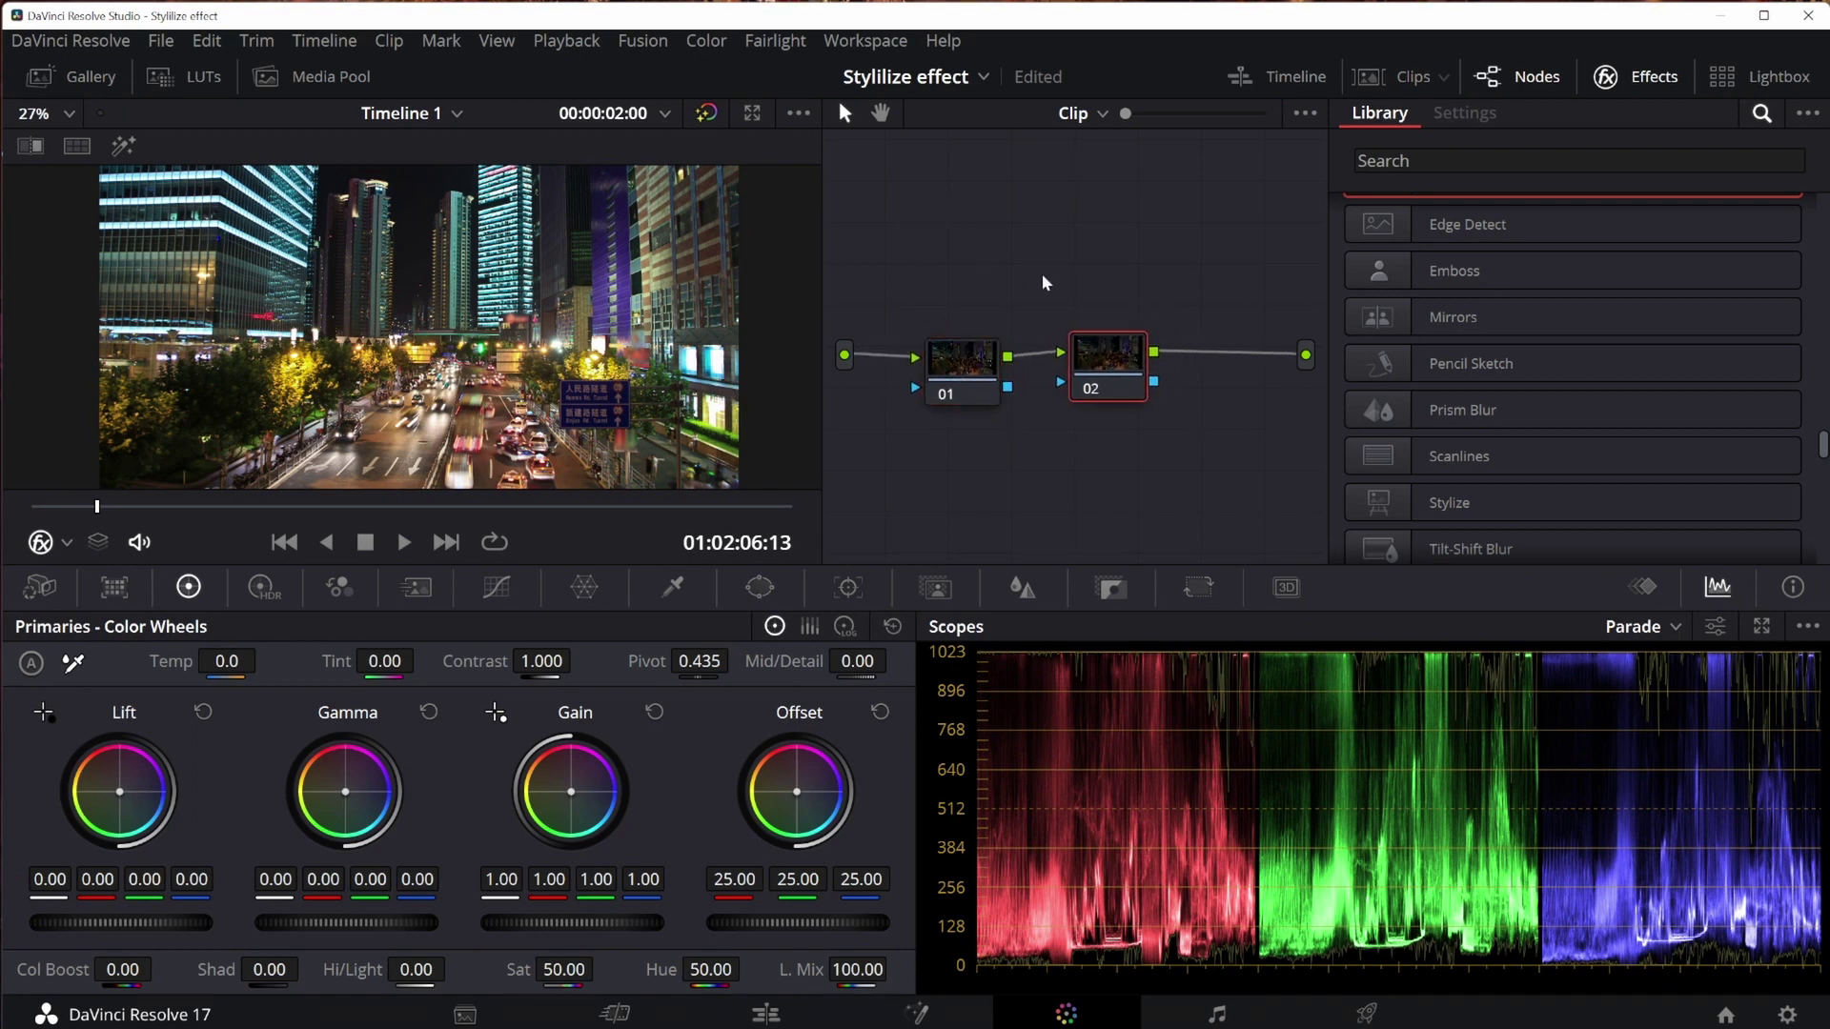
scroll(1375, 354, up, 1)
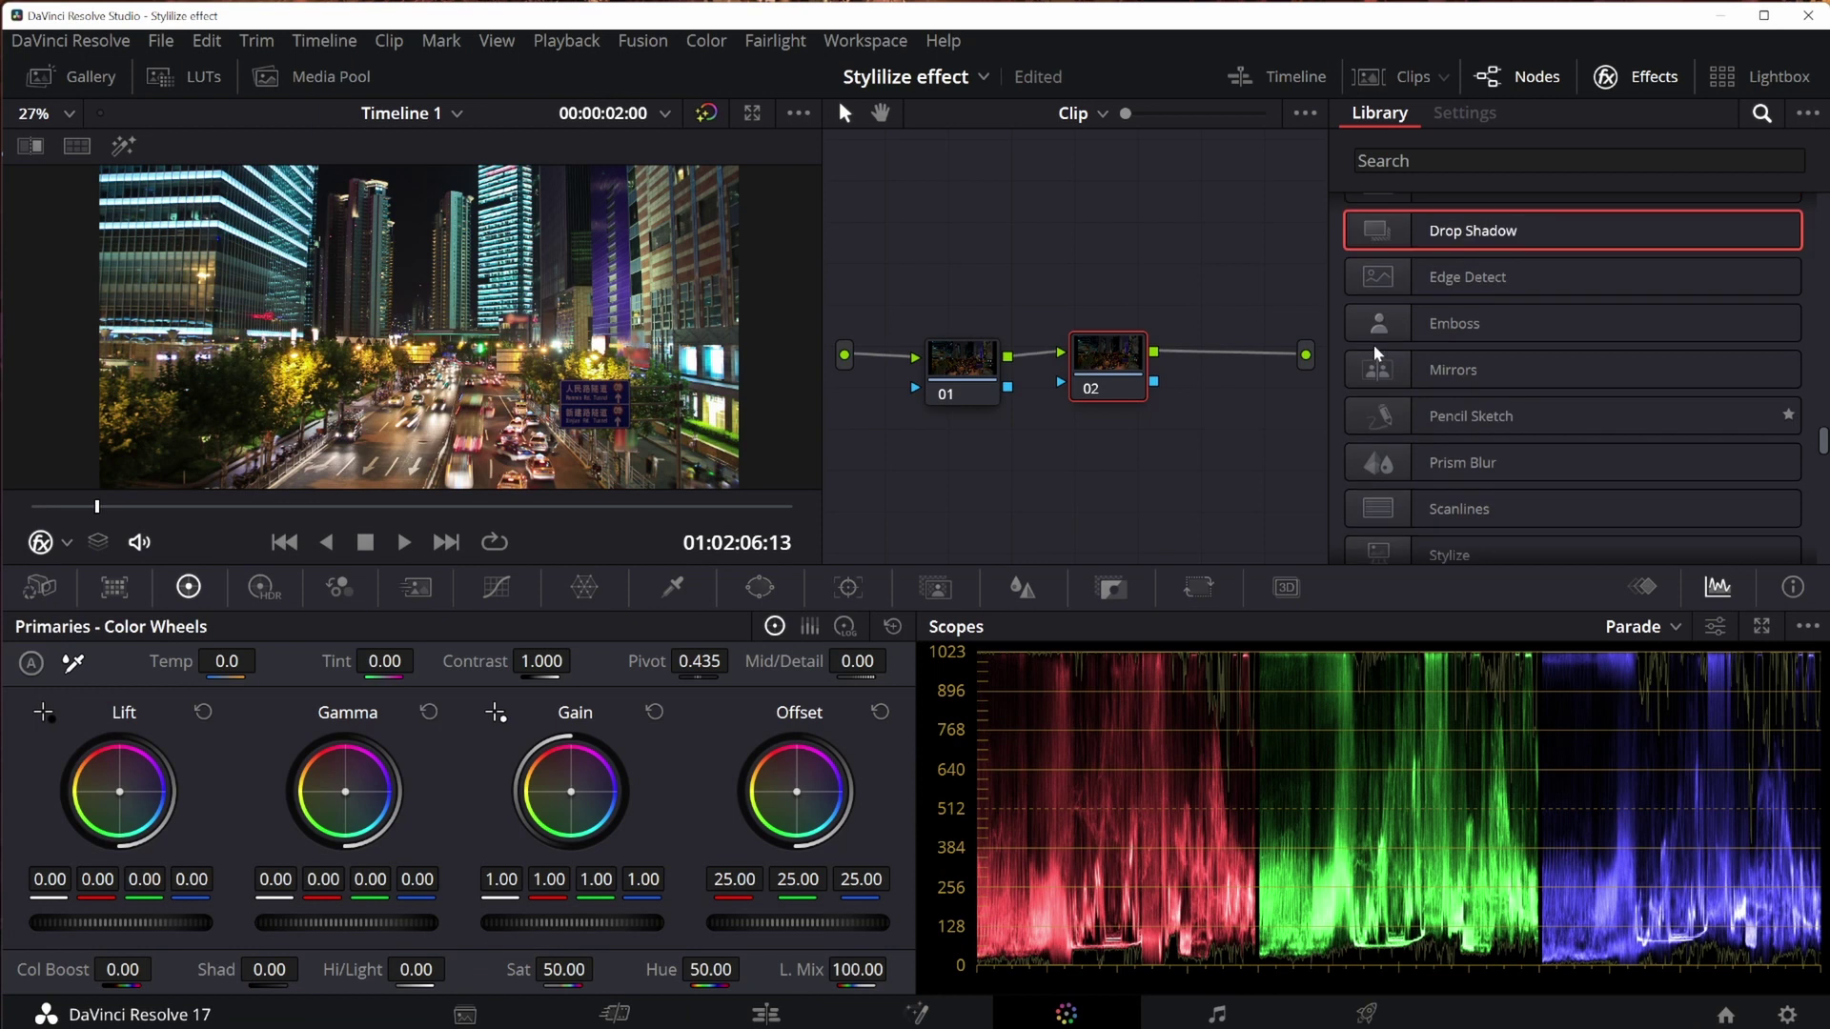
scroll(1375, 355, up, 2)
drag(1467, 243, 965, 367)
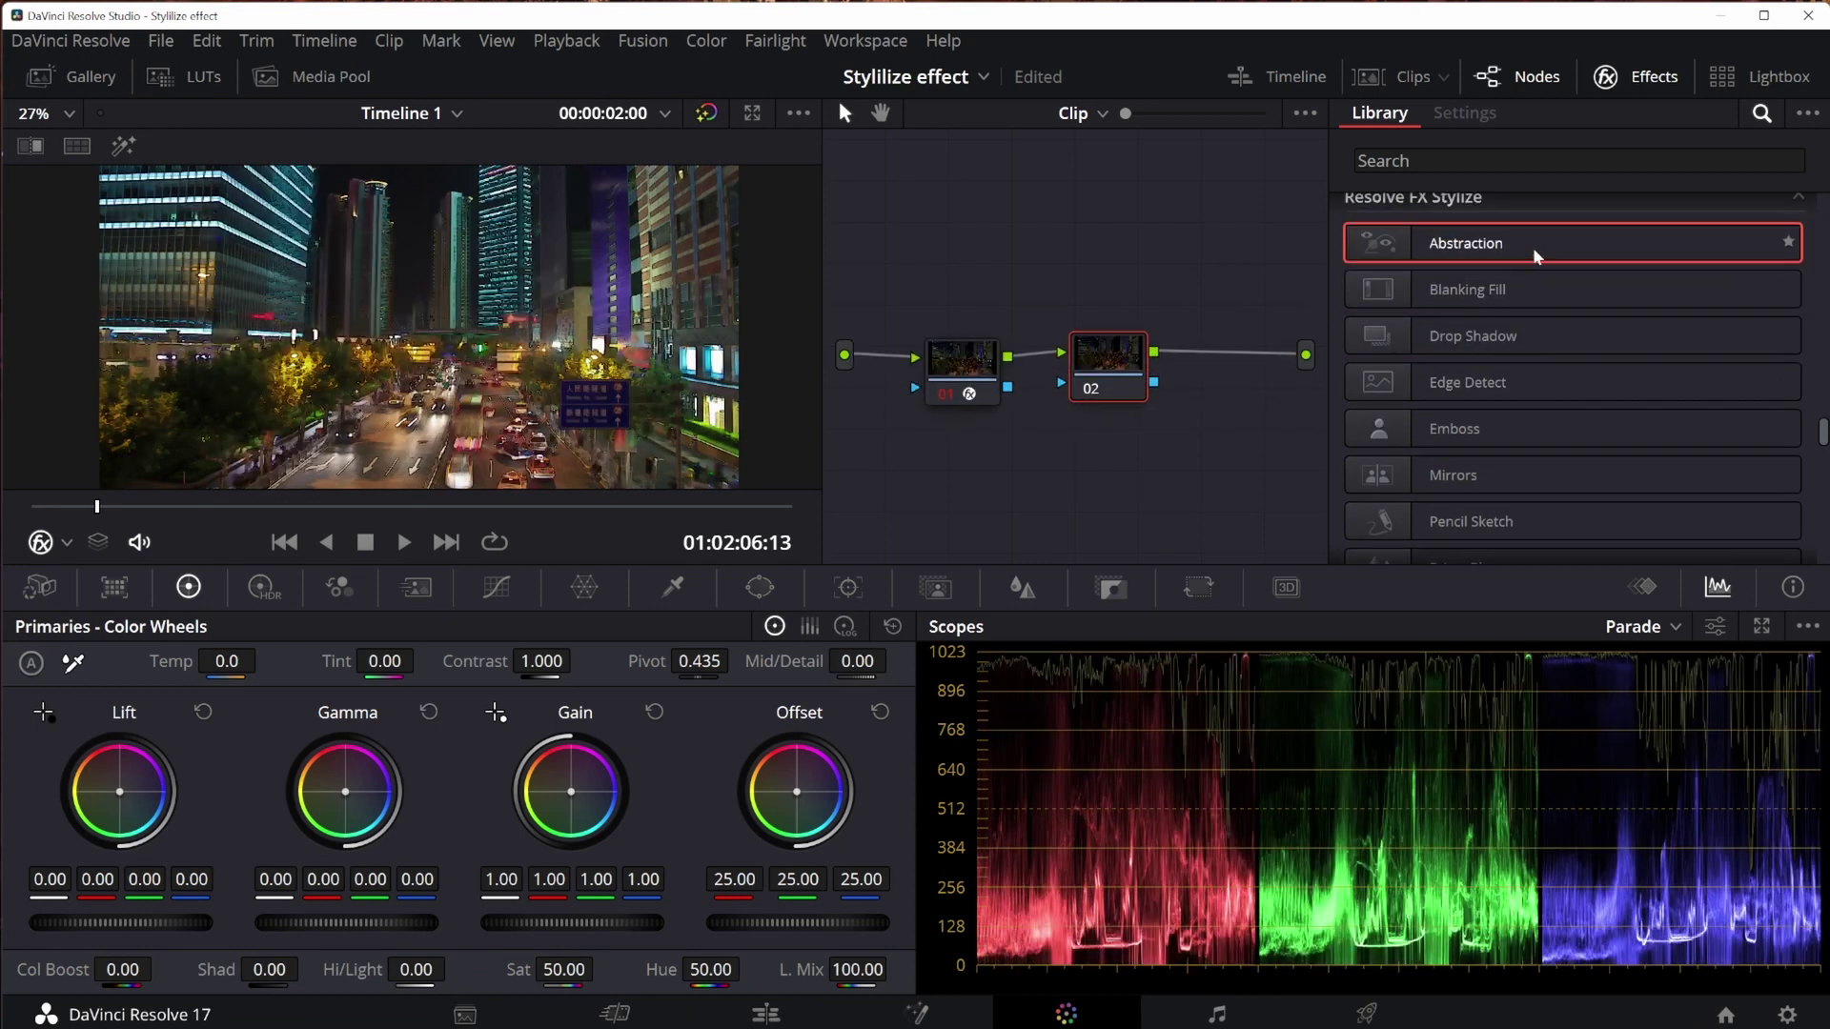
On node 01's Abstraction, set Pre Blur to 0.073 and Abstraction Strength to 0.300.
click(960, 364)
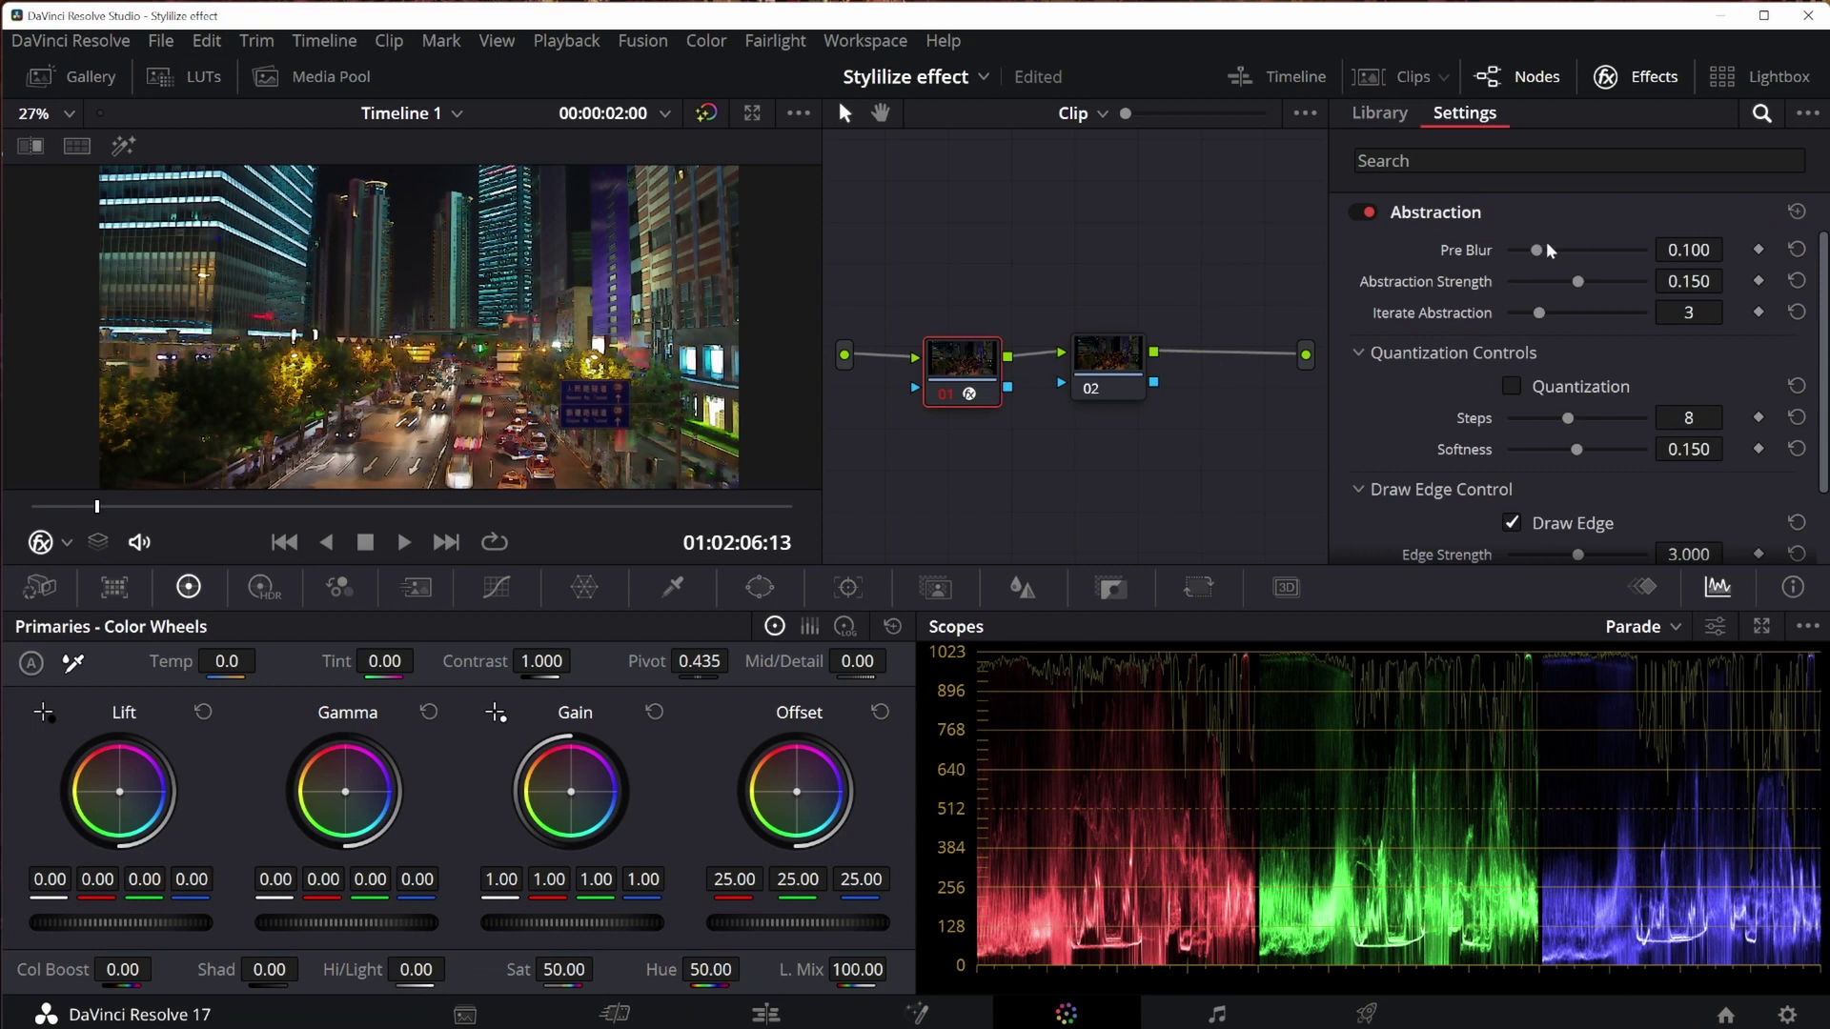
drag(1536, 250, 1509, 249)
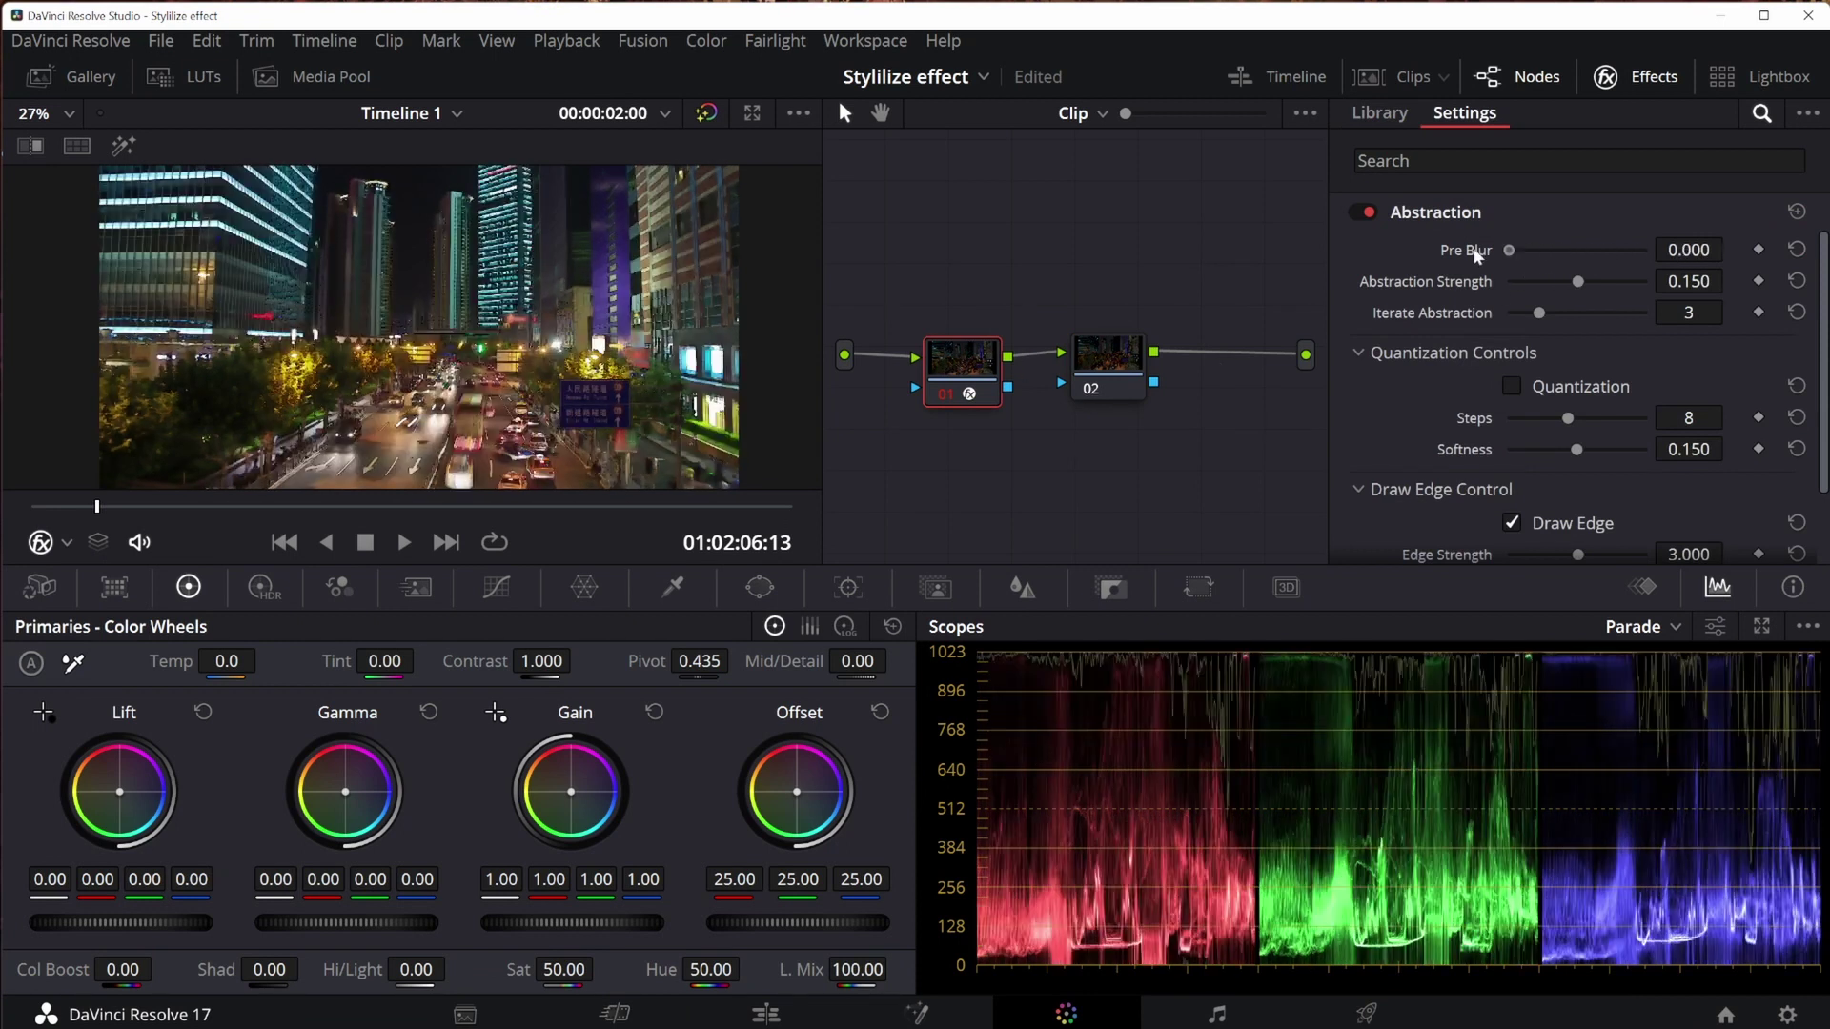
drag(1508, 254, 1651, 301)
scroll(1603, 303, down, 1)
scroll(1603, 310, up, 1)
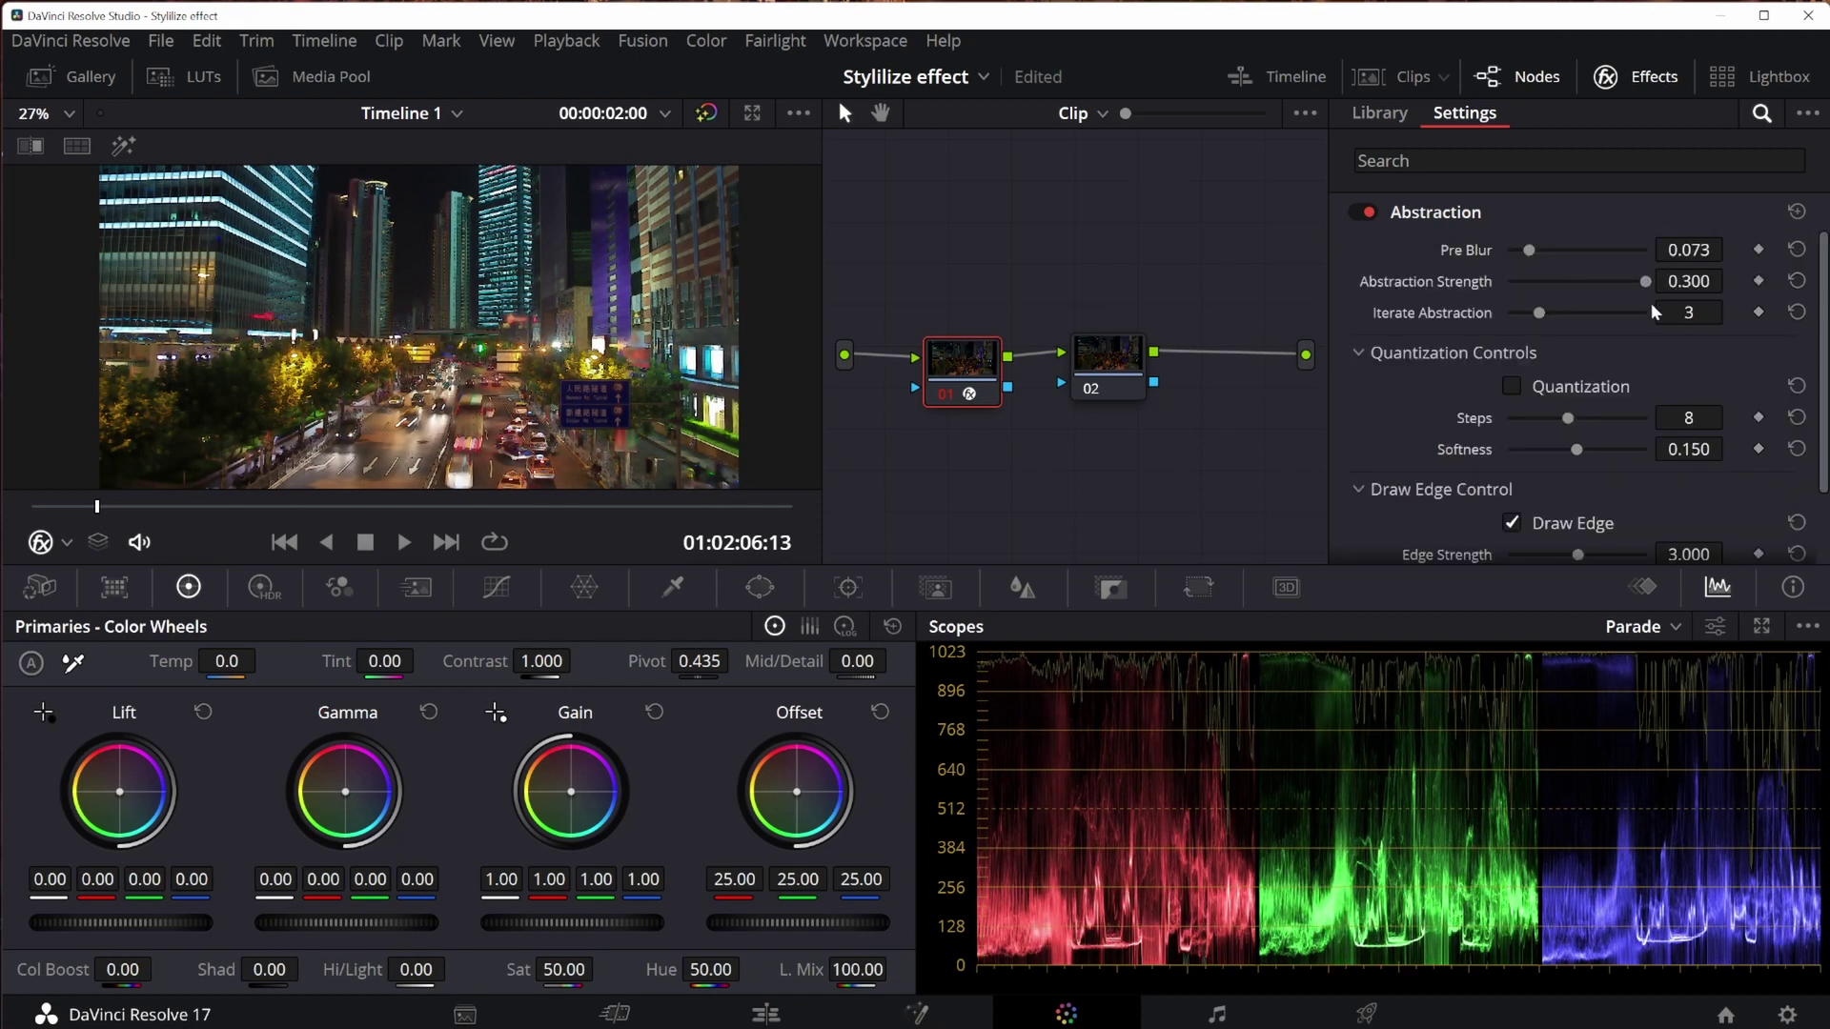
scroll(1604, 368, down, 1)
Compare the look with drawn edges off and on, then raise Edge Strength to 6.000.
click(1513, 448)
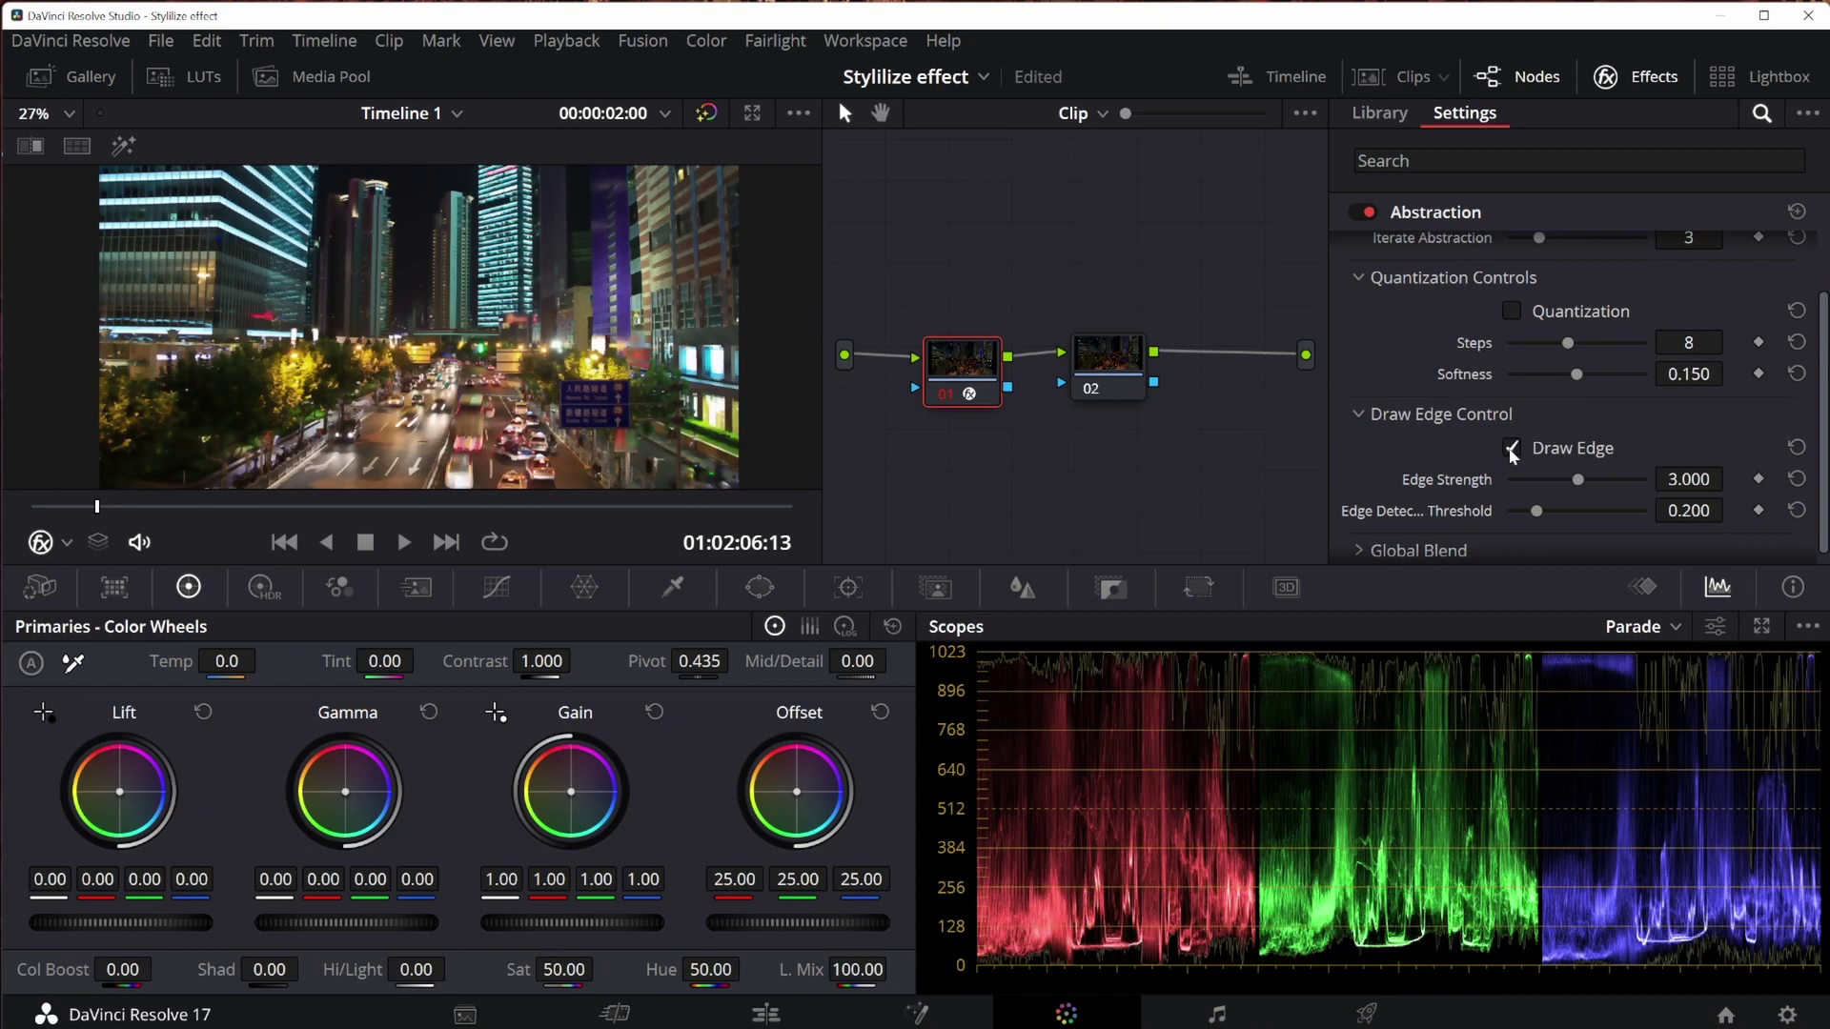
click(1513, 448)
click(1512, 448)
click(1513, 448)
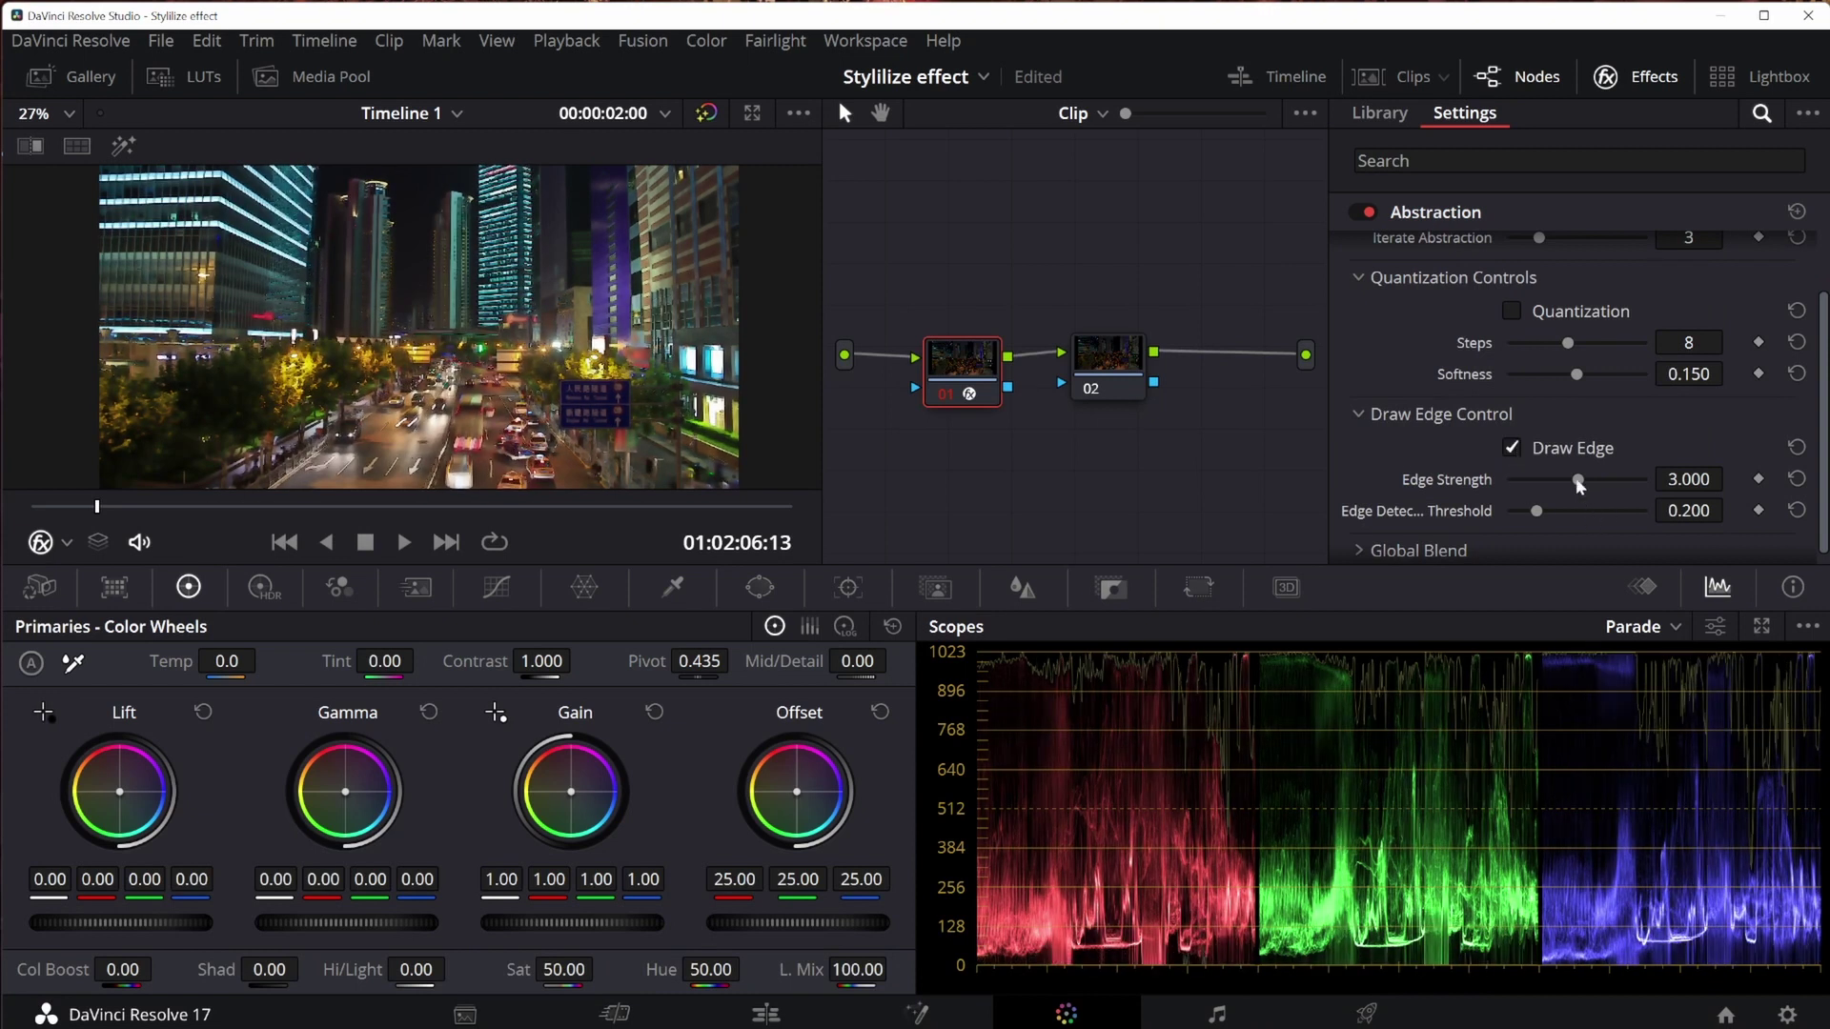
drag(1577, 481, 1720, 488)
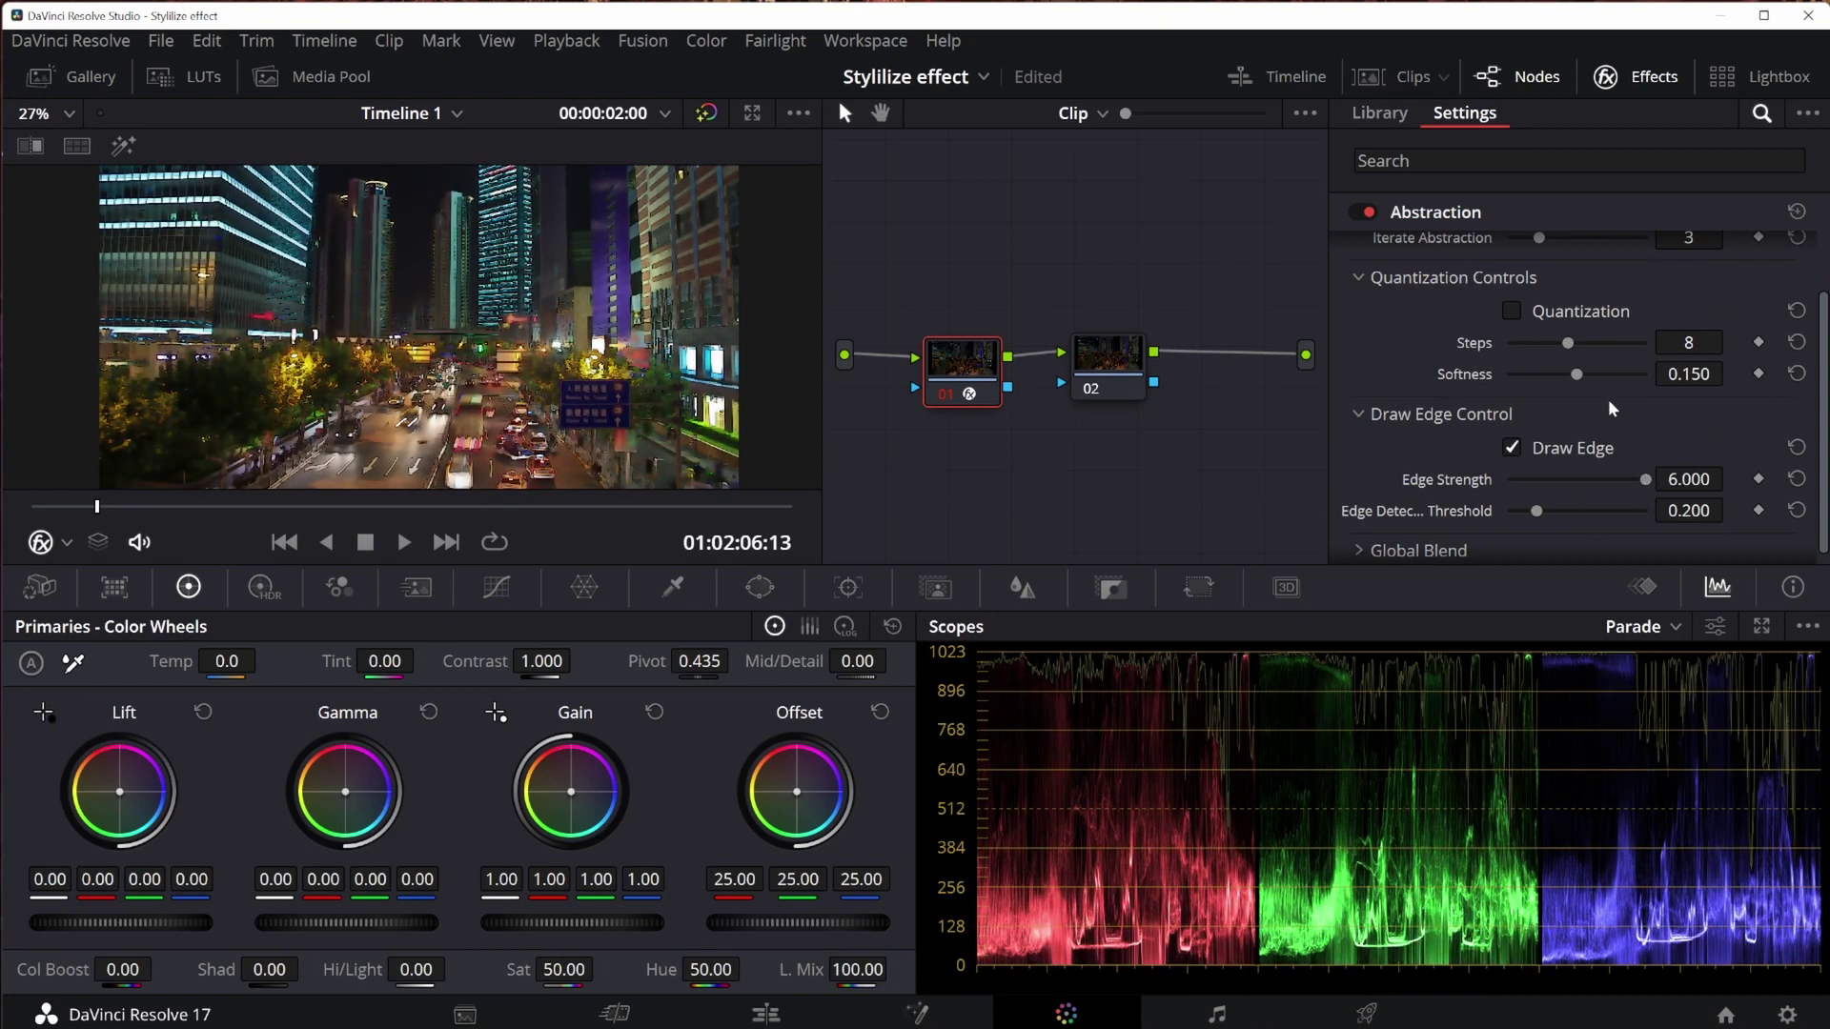
Enable Quantization with 16 steps, comparing other step counts.
drag(1568, 343, 1626, 343)
click(1512, 312)
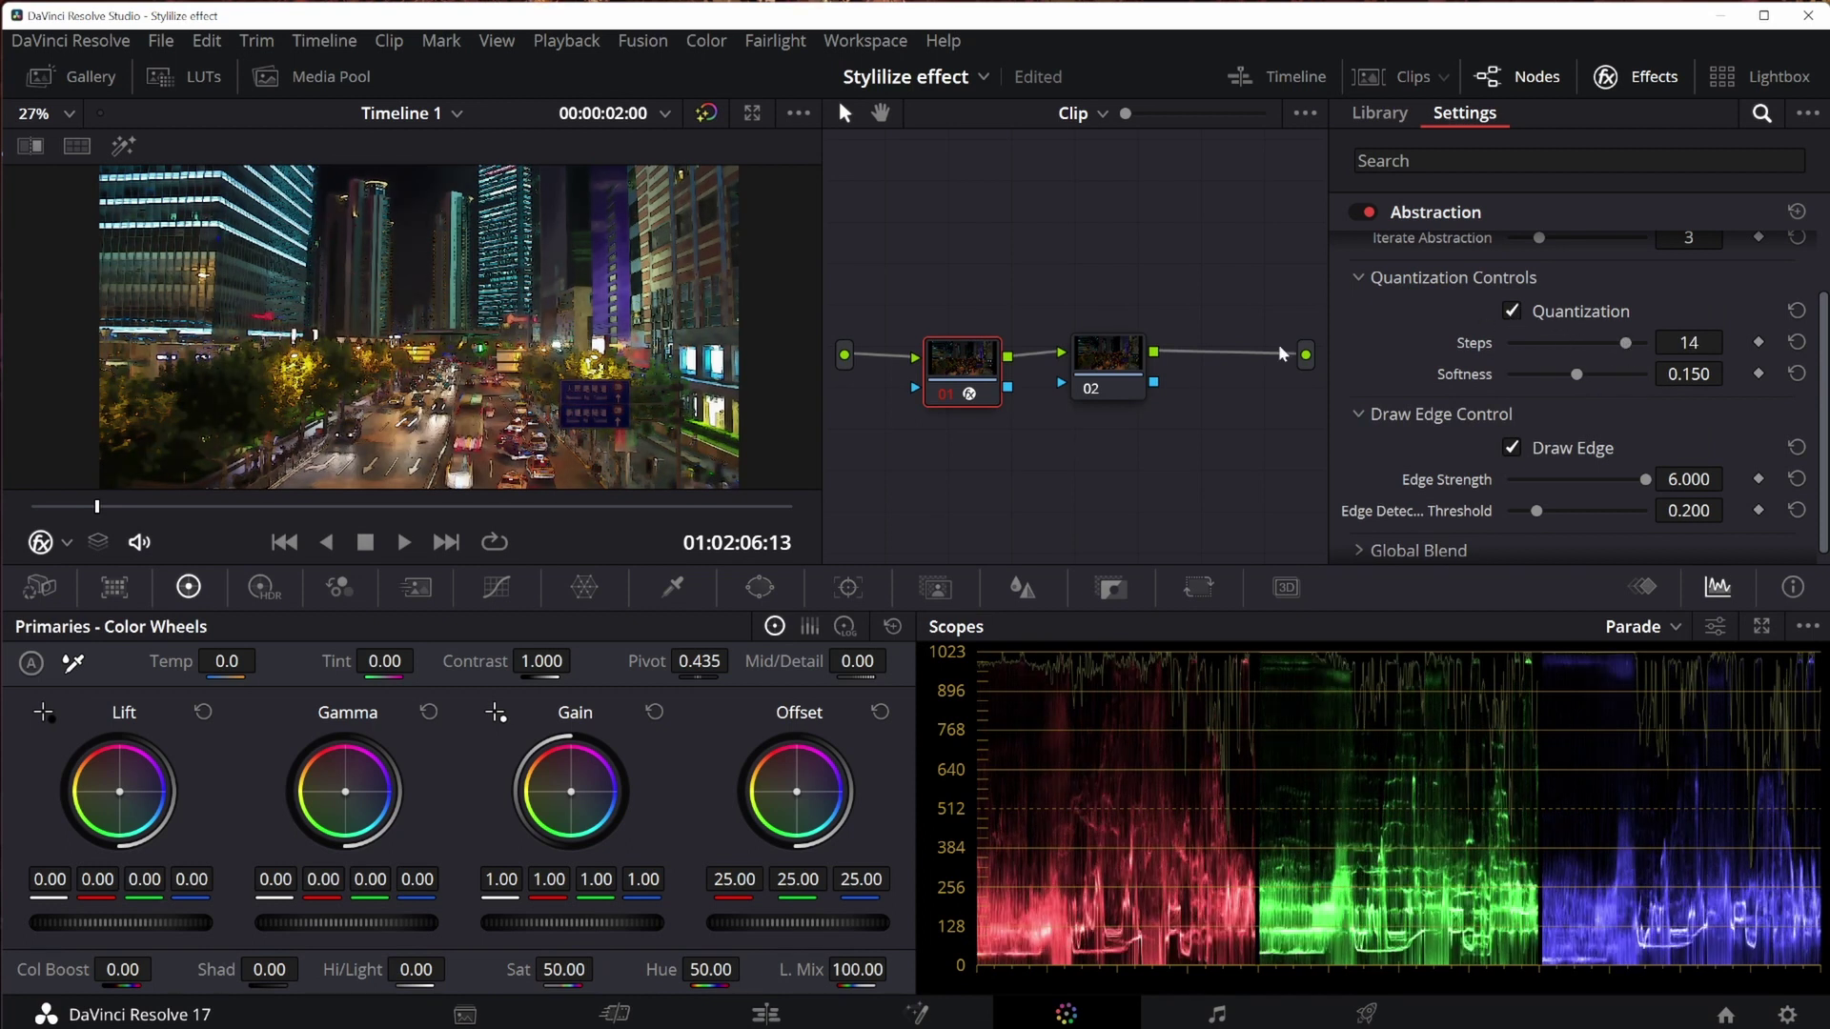
drag(1628, 347, 1659, 347)
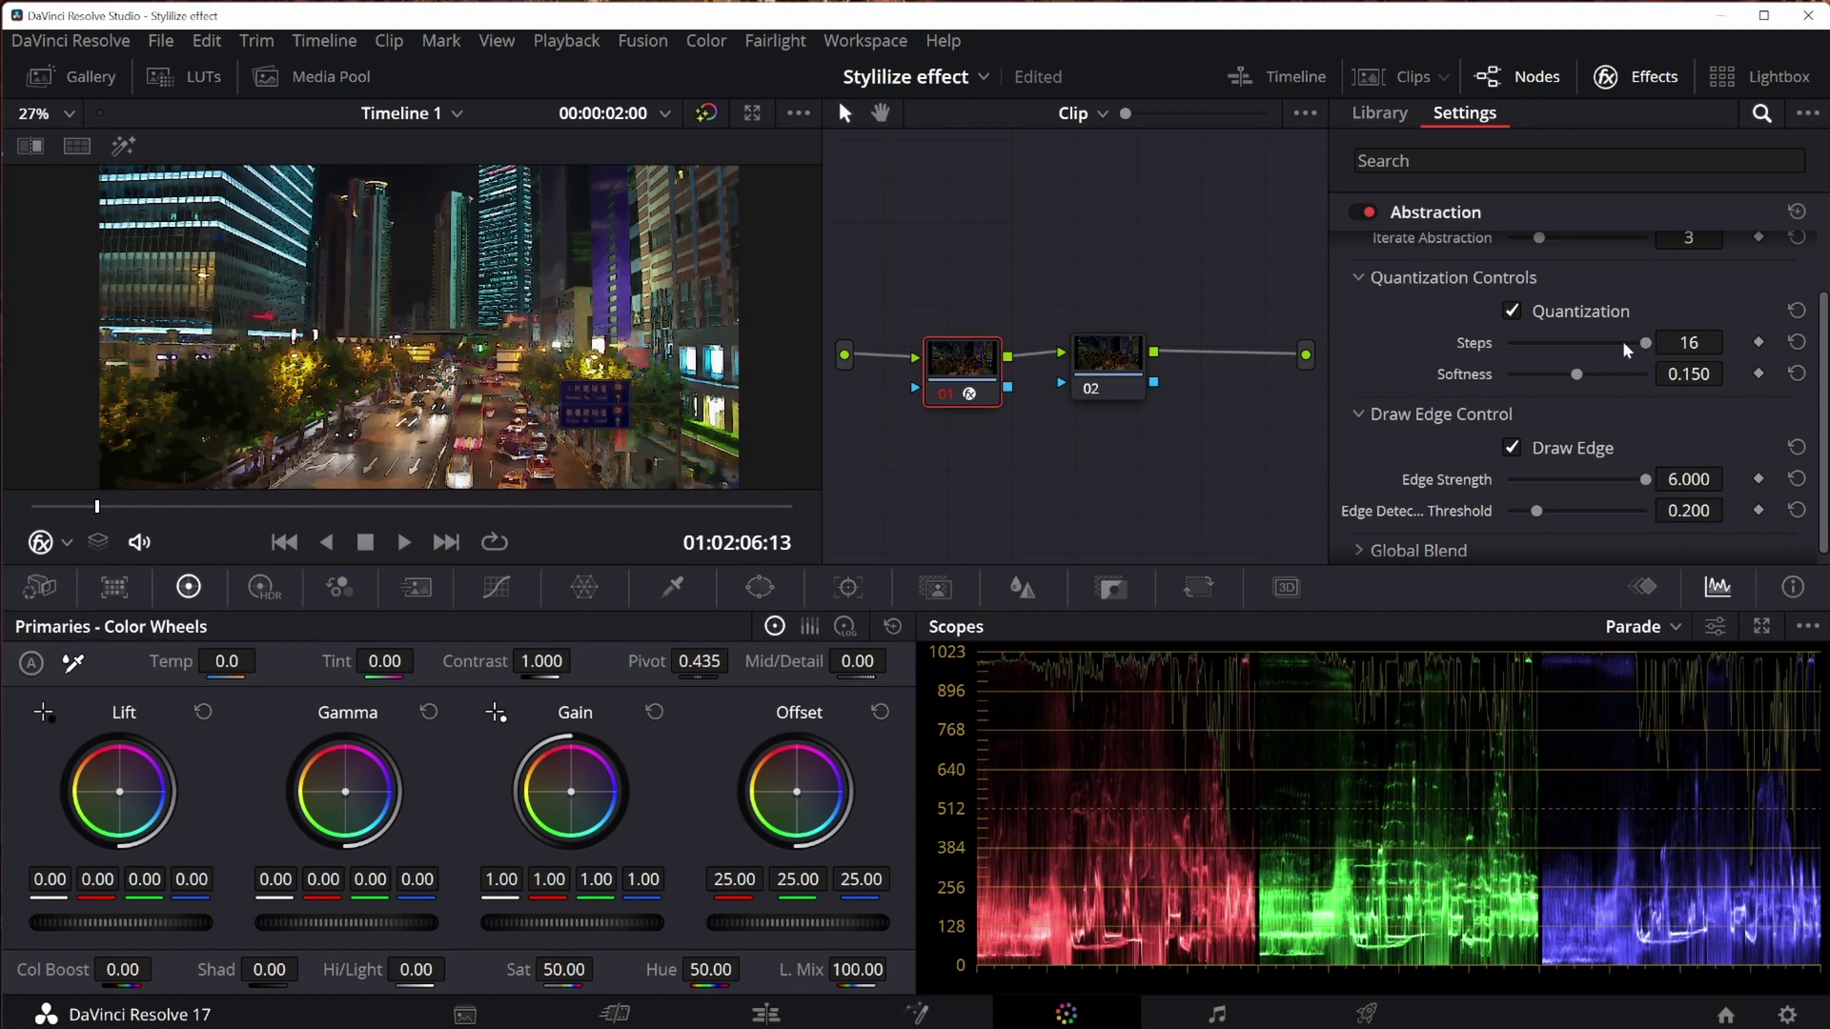
drag(1645, 343, 1753, 348)
scroll(1730, 404, up, 2)
key(space)
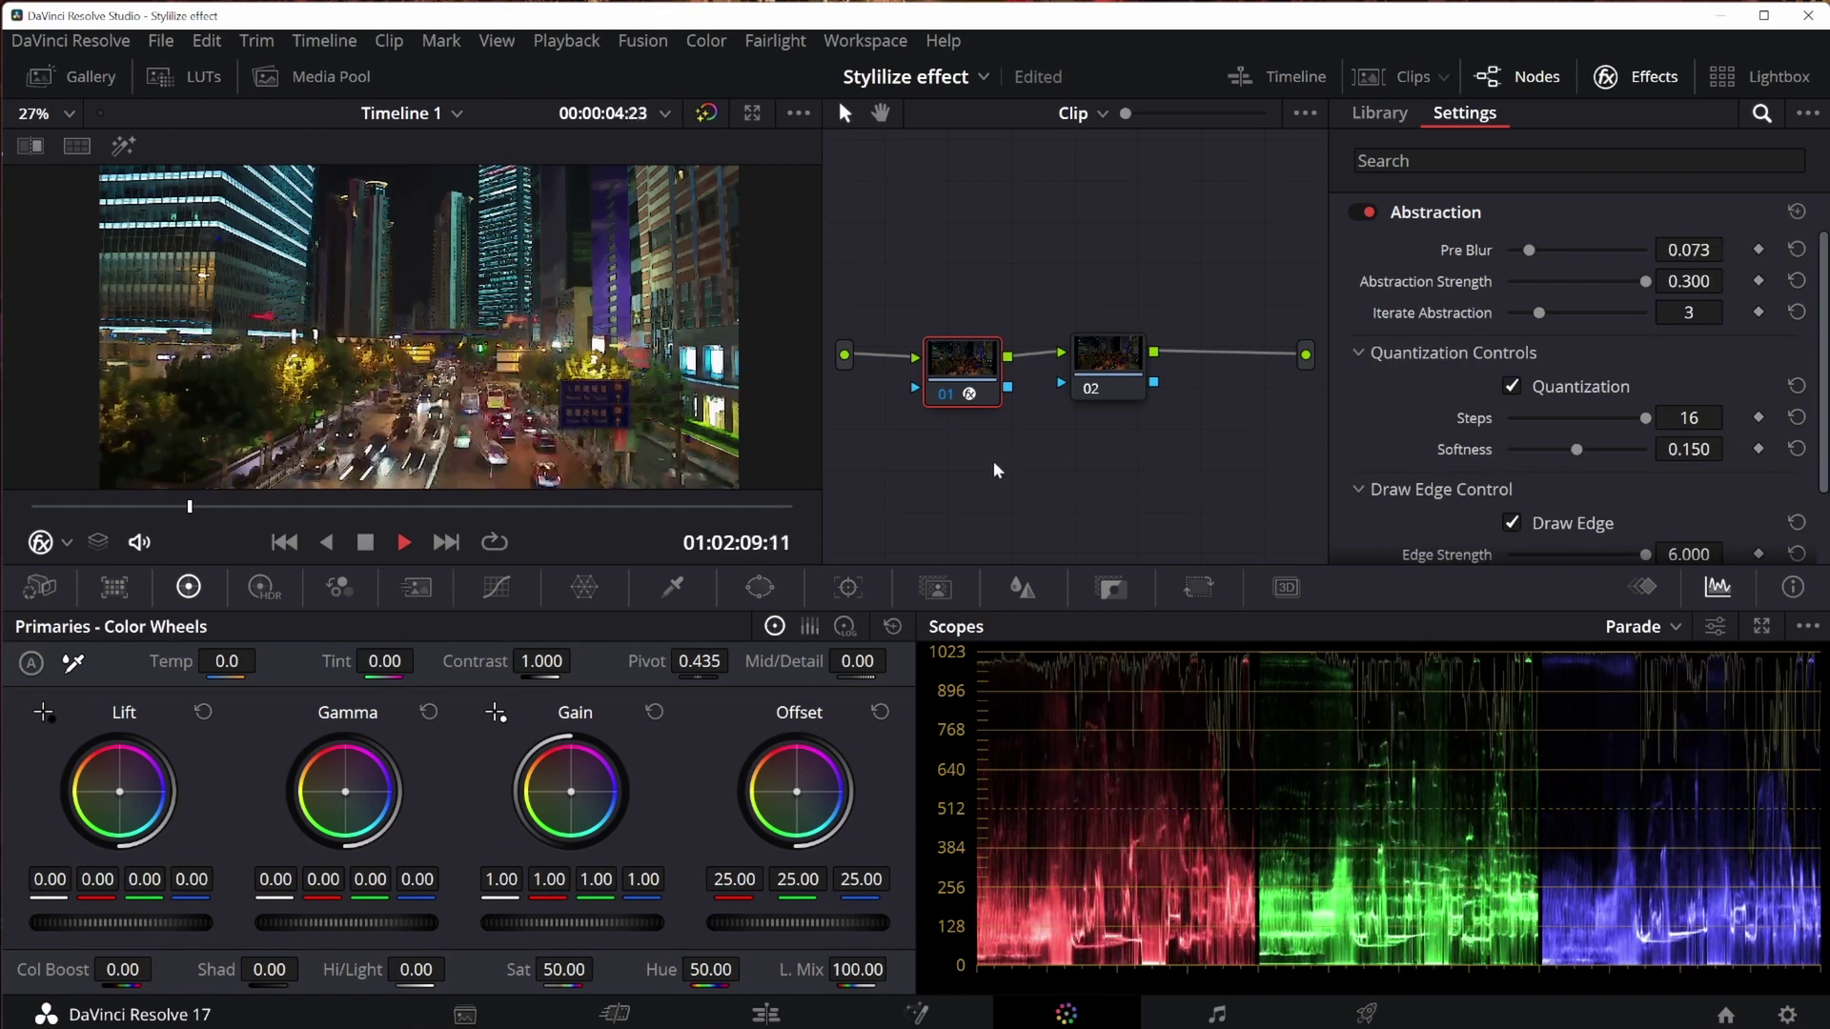
key(space)
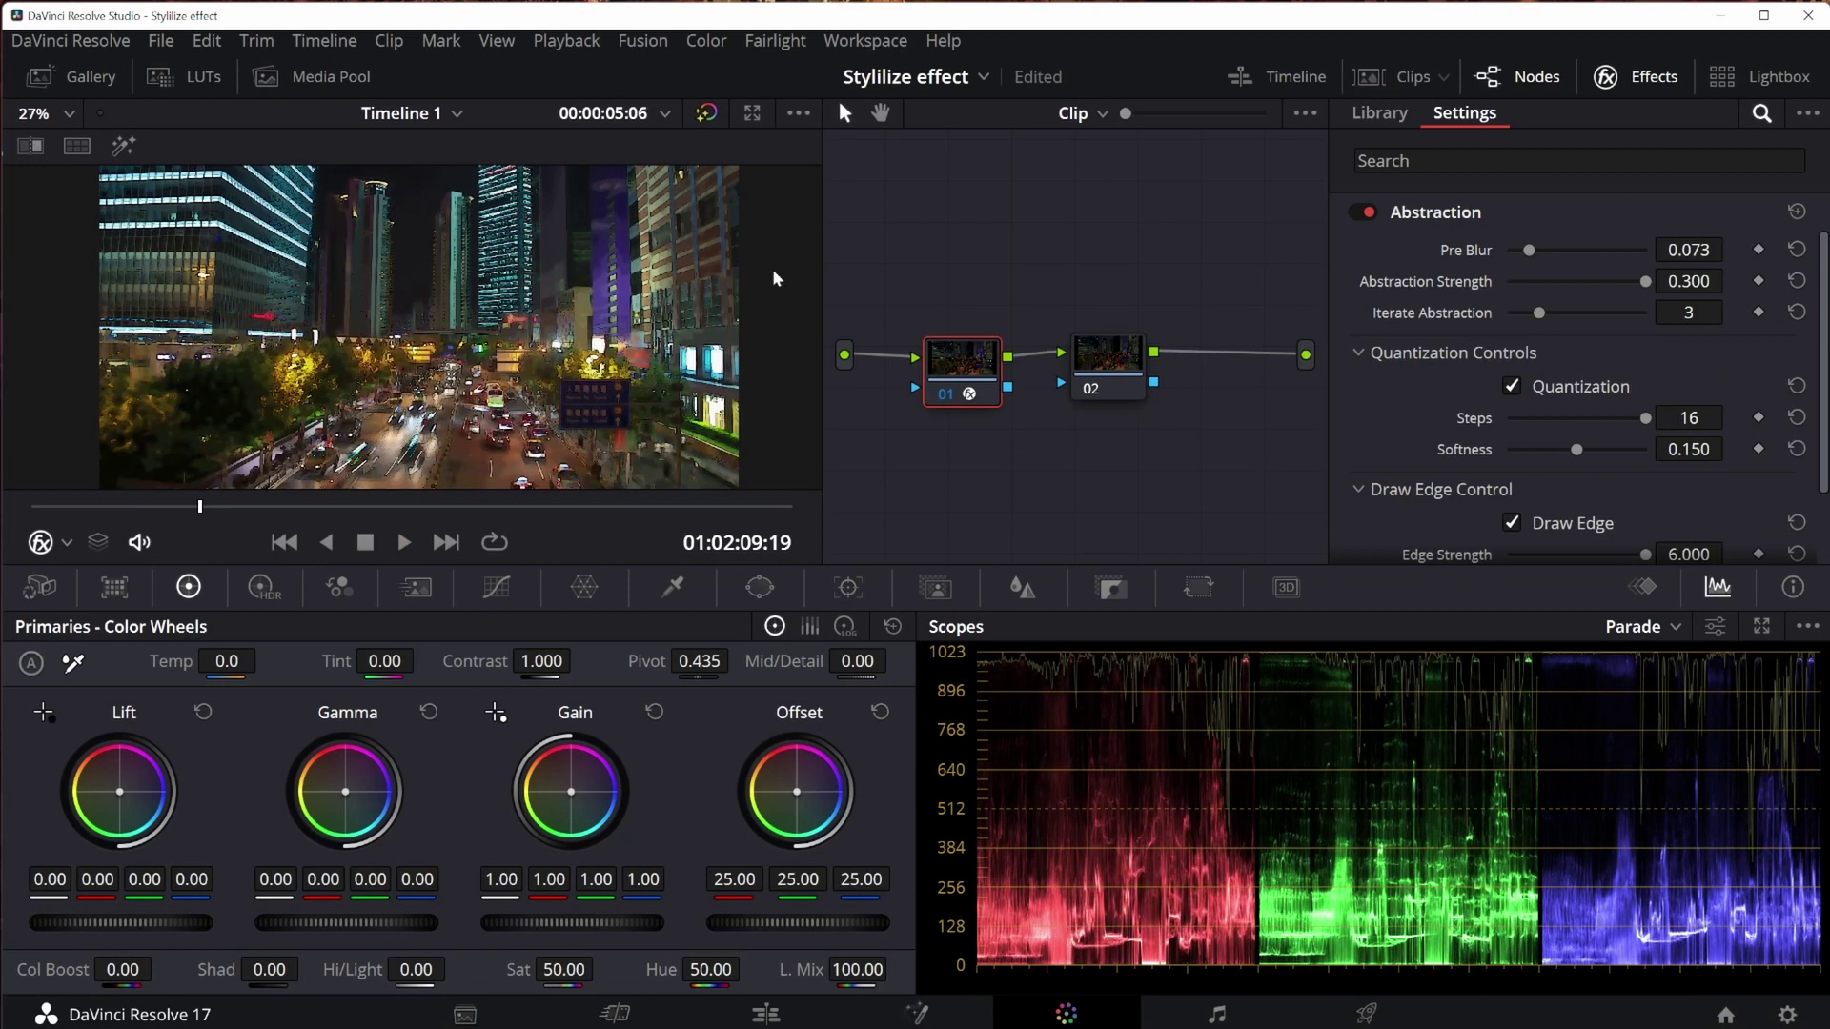
scroll(1534, 486, down, 2)
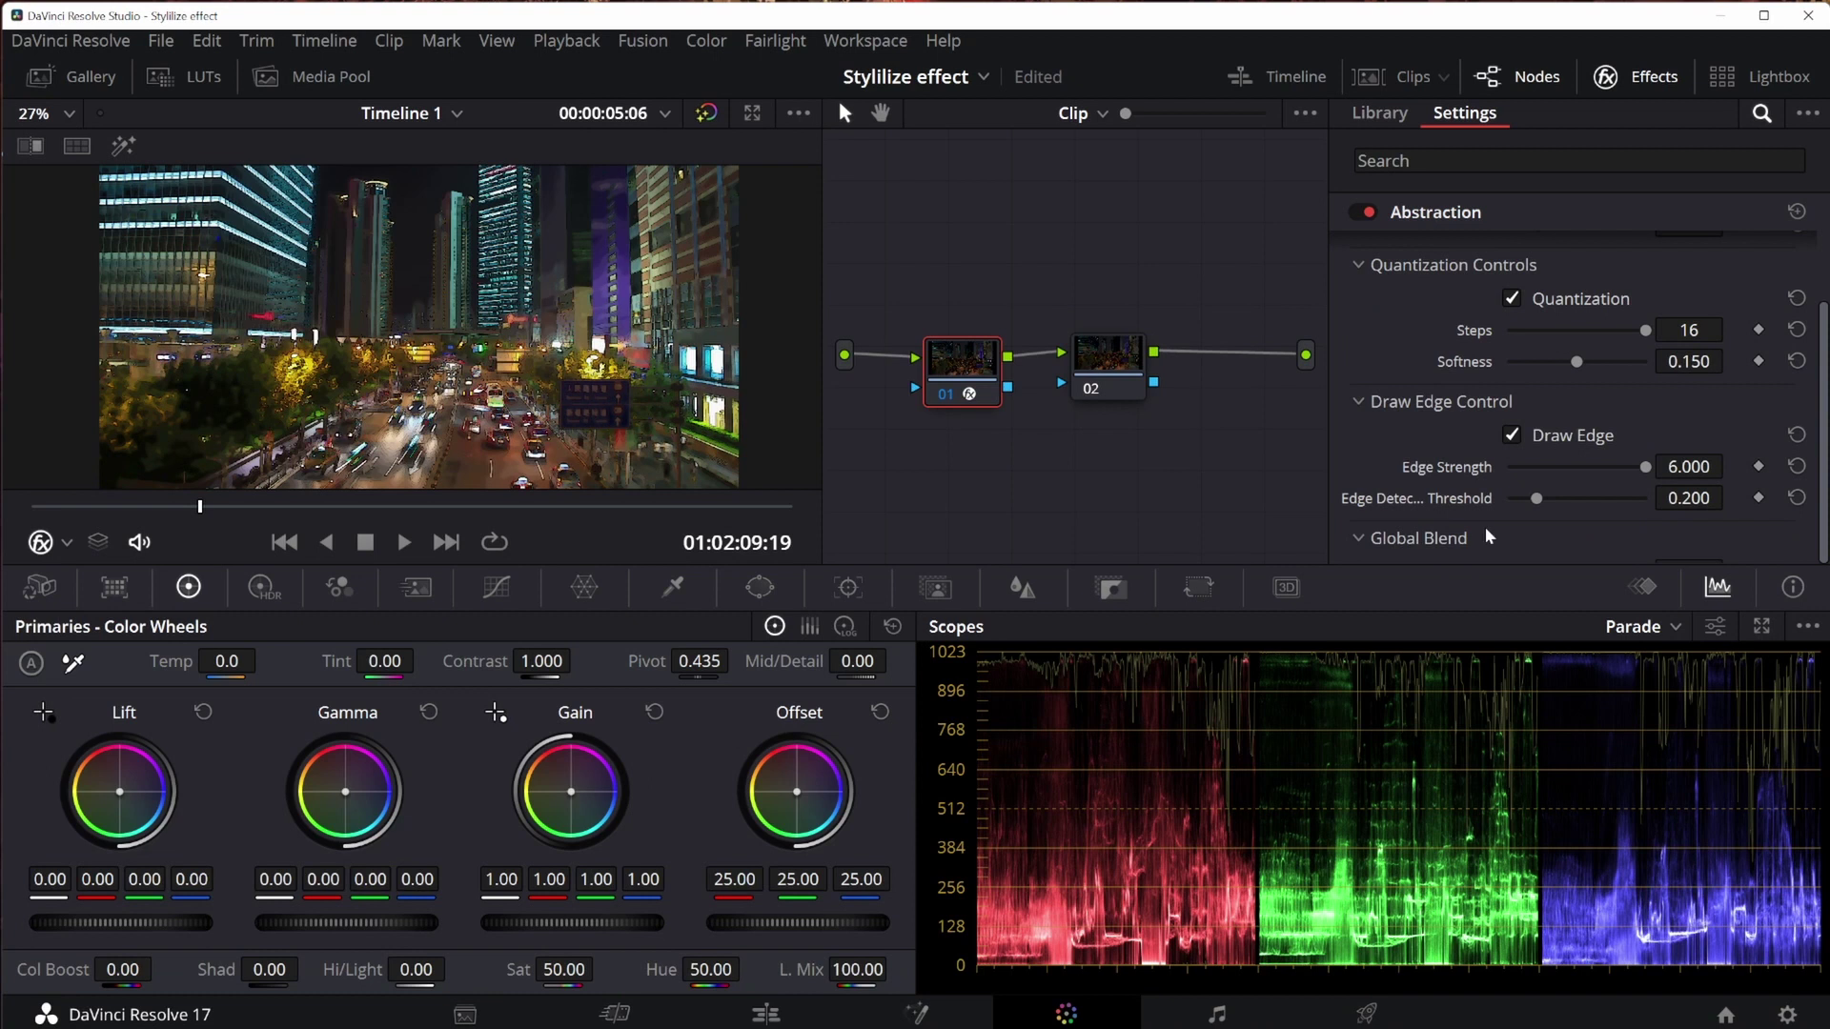
scroll(1544, 496, down, 1)
drag(1645, 539, 1760, 535)
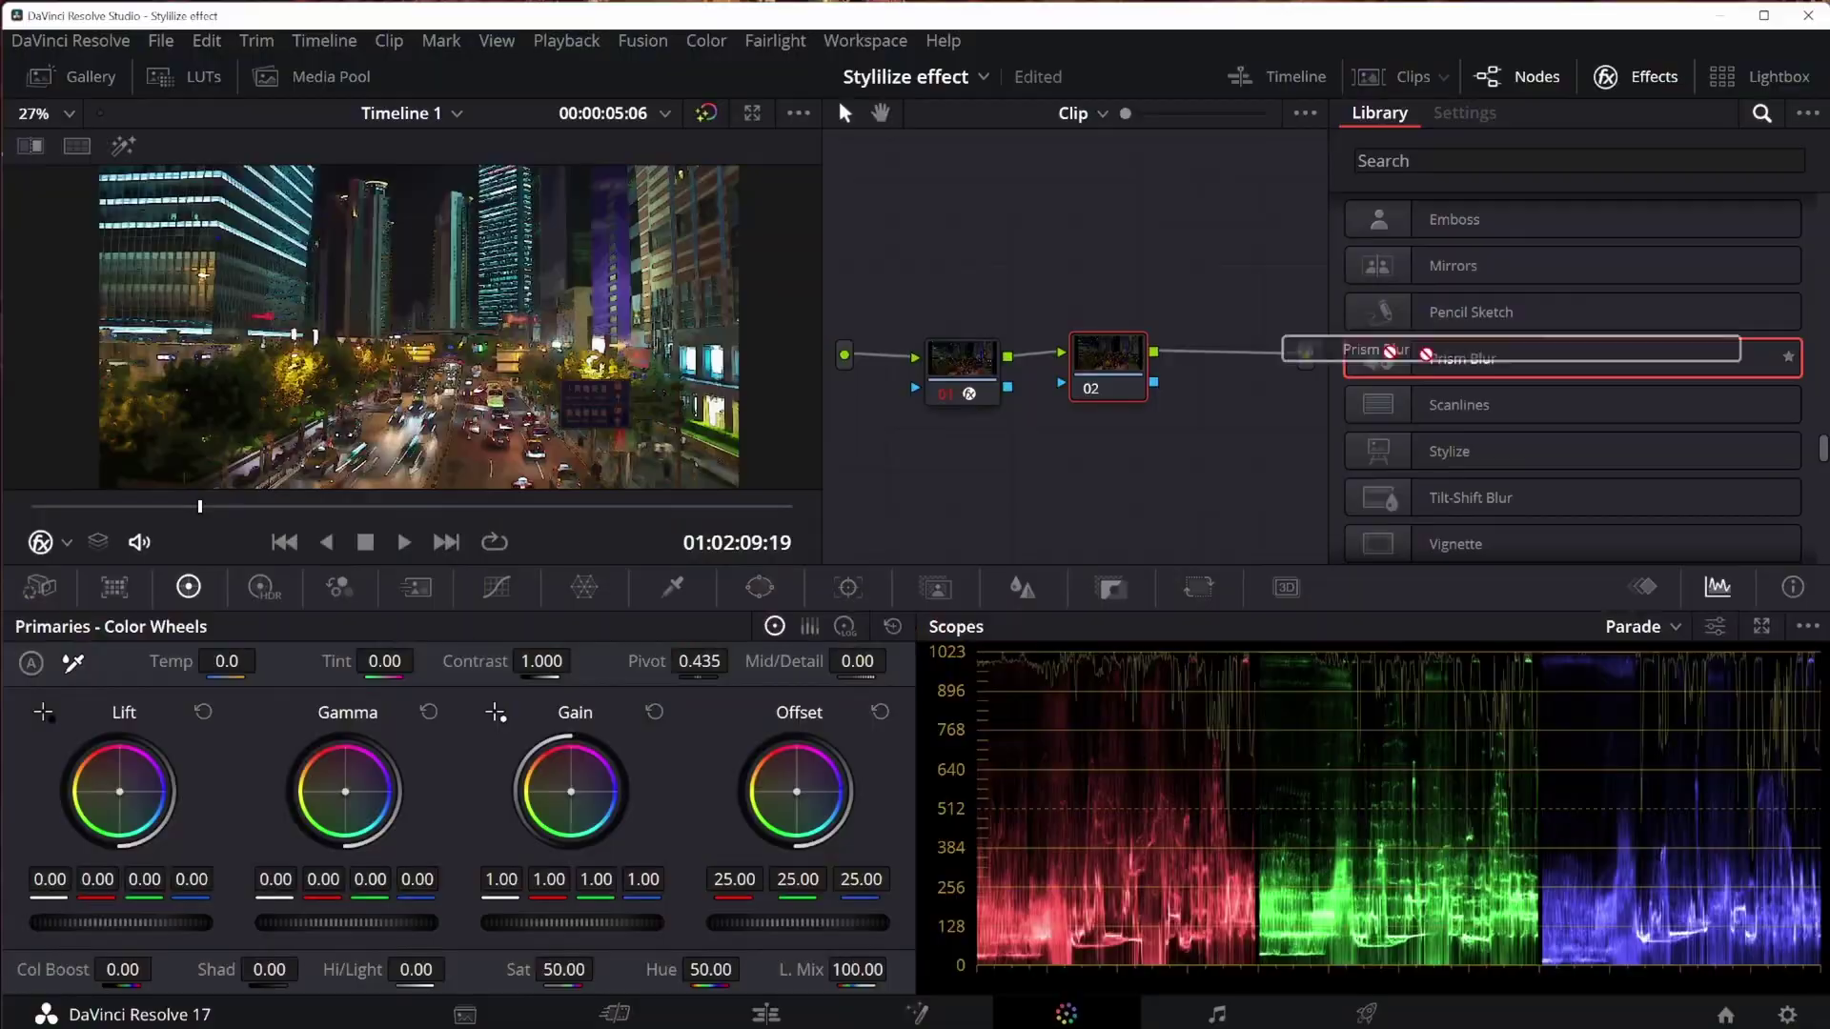
Apply Prism Blur to node 02 with Aberration Distance 0.000, then show the clip strip.
drag(1426, 354, 1108, 360)
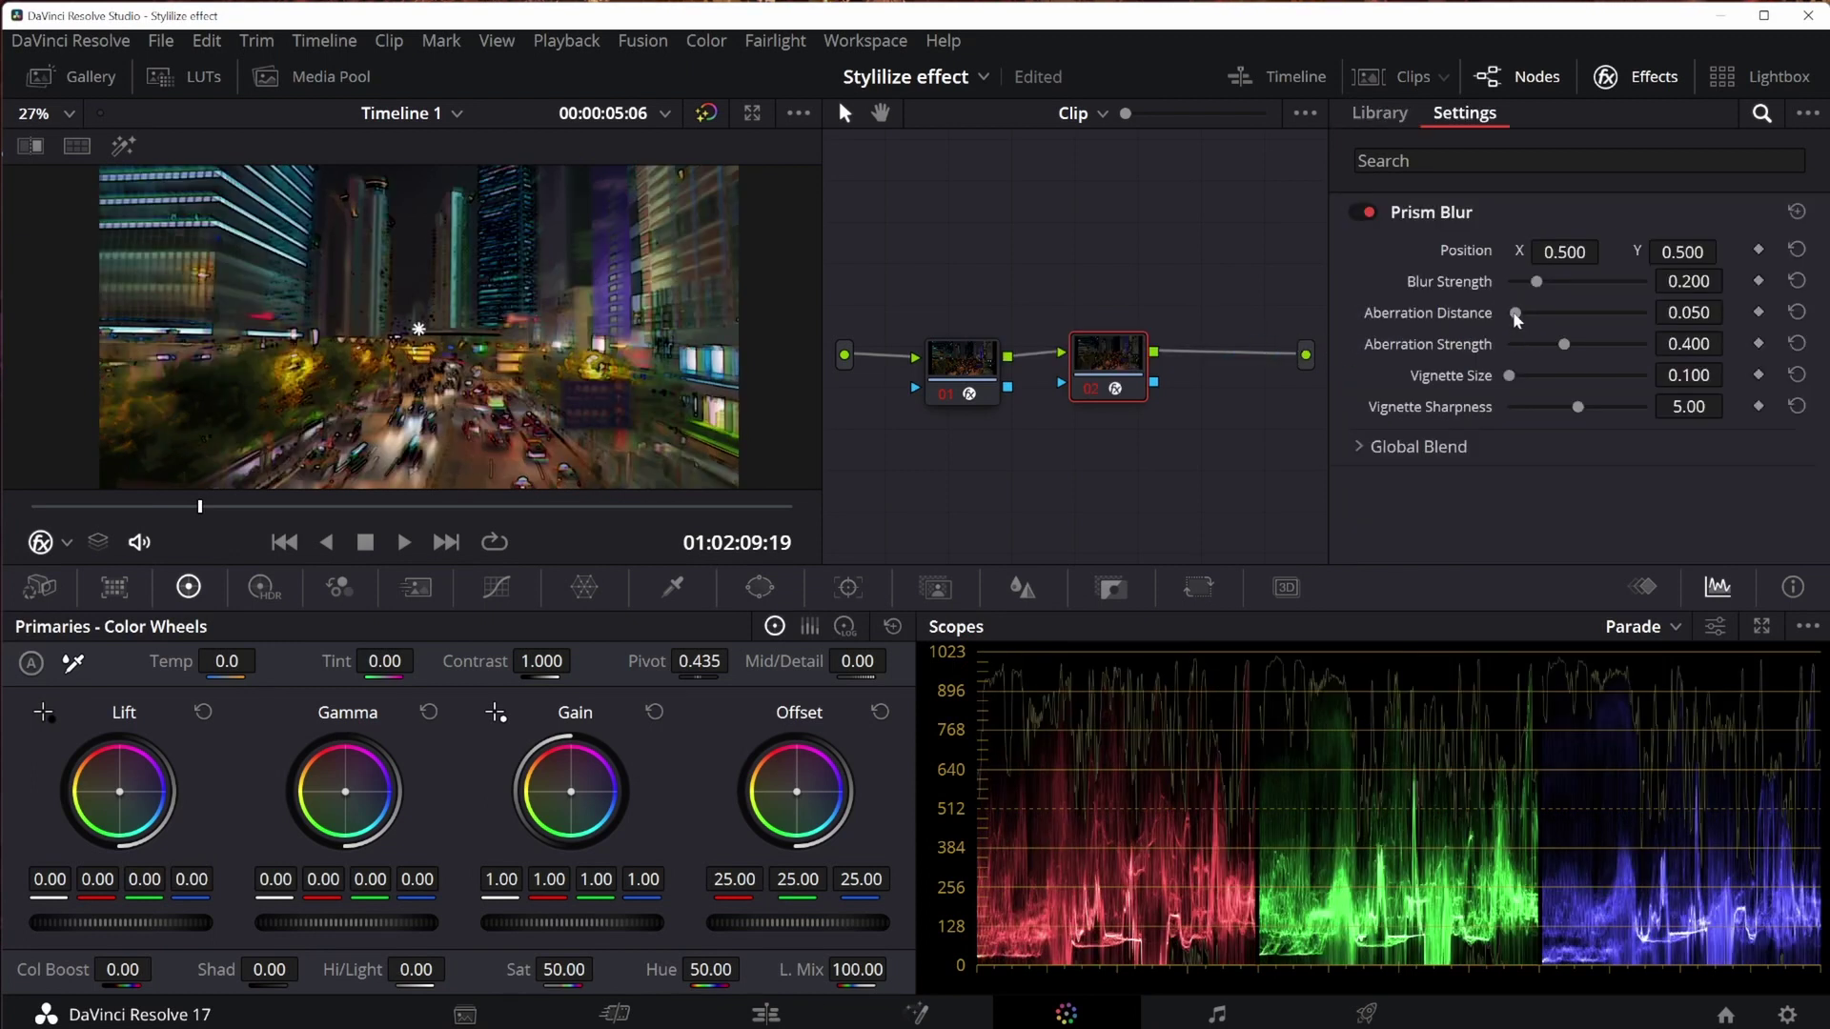
drag(1516, 314, 1366, 332)
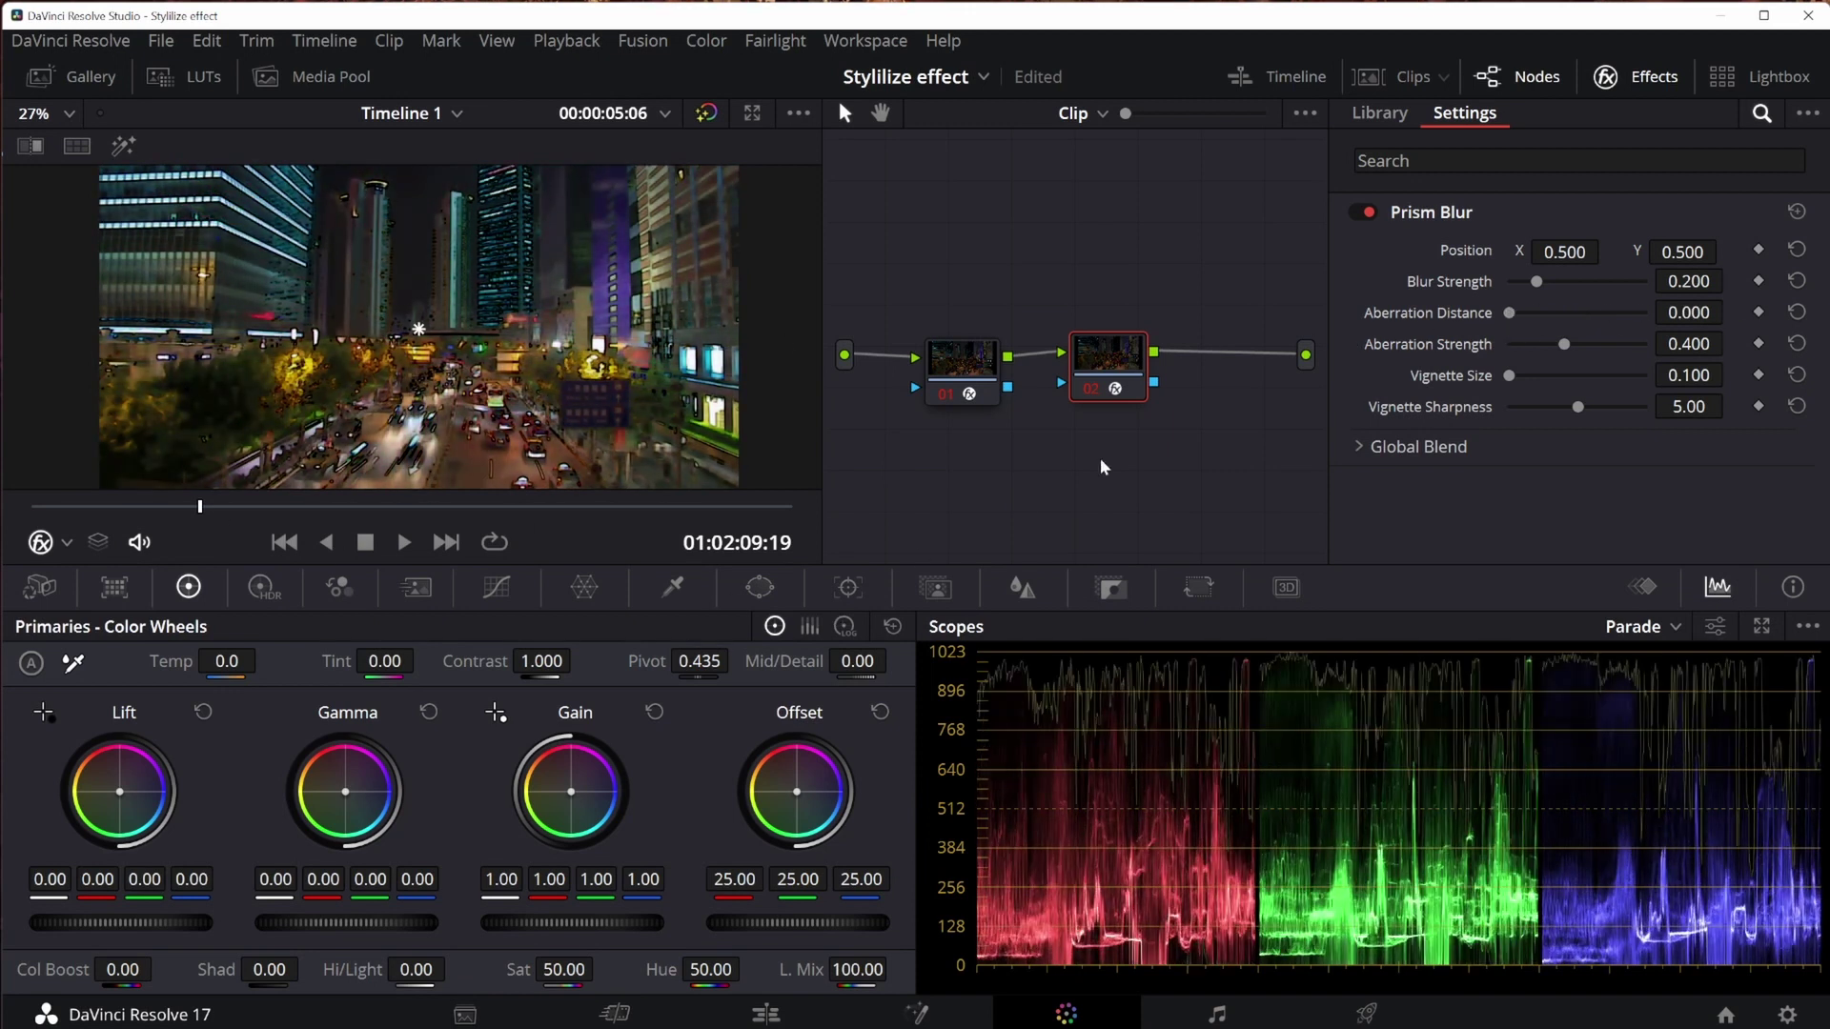
click(1397, 77)
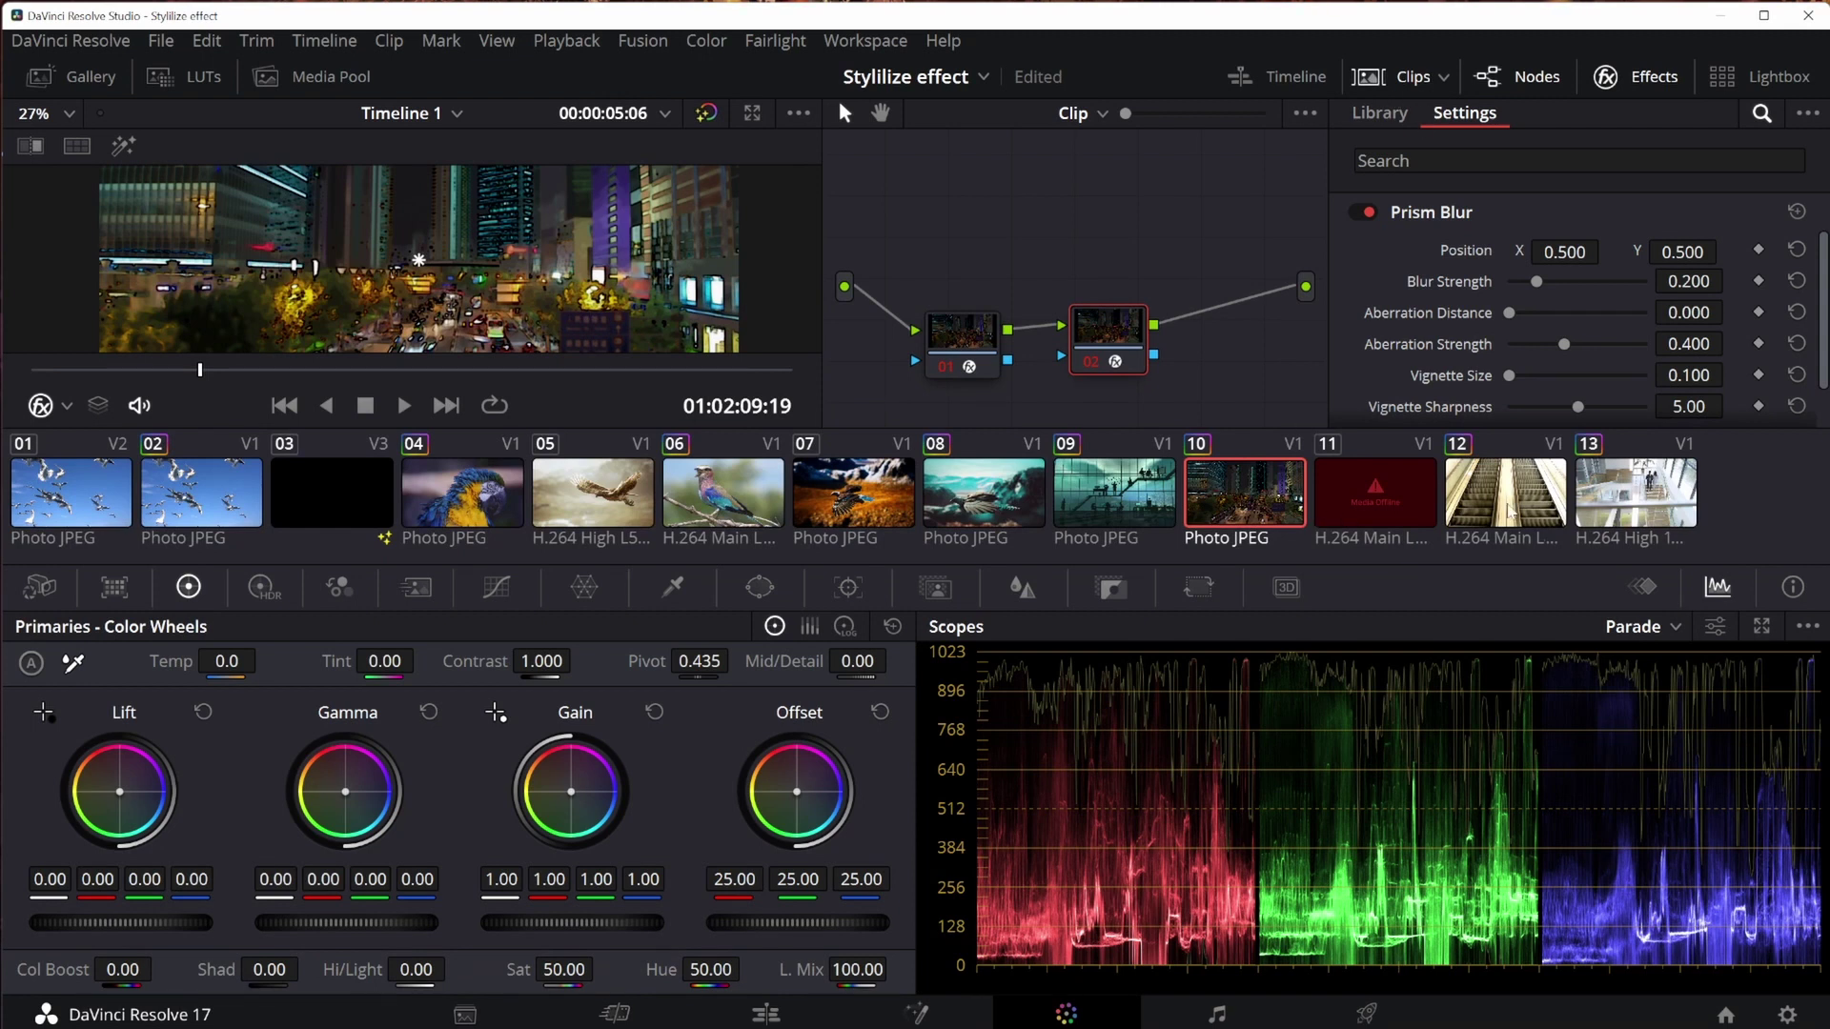
Switch to escalator clip 12, hide the clip strip, play it back, and nudge the Watercolor node left.
click(1510, 511)
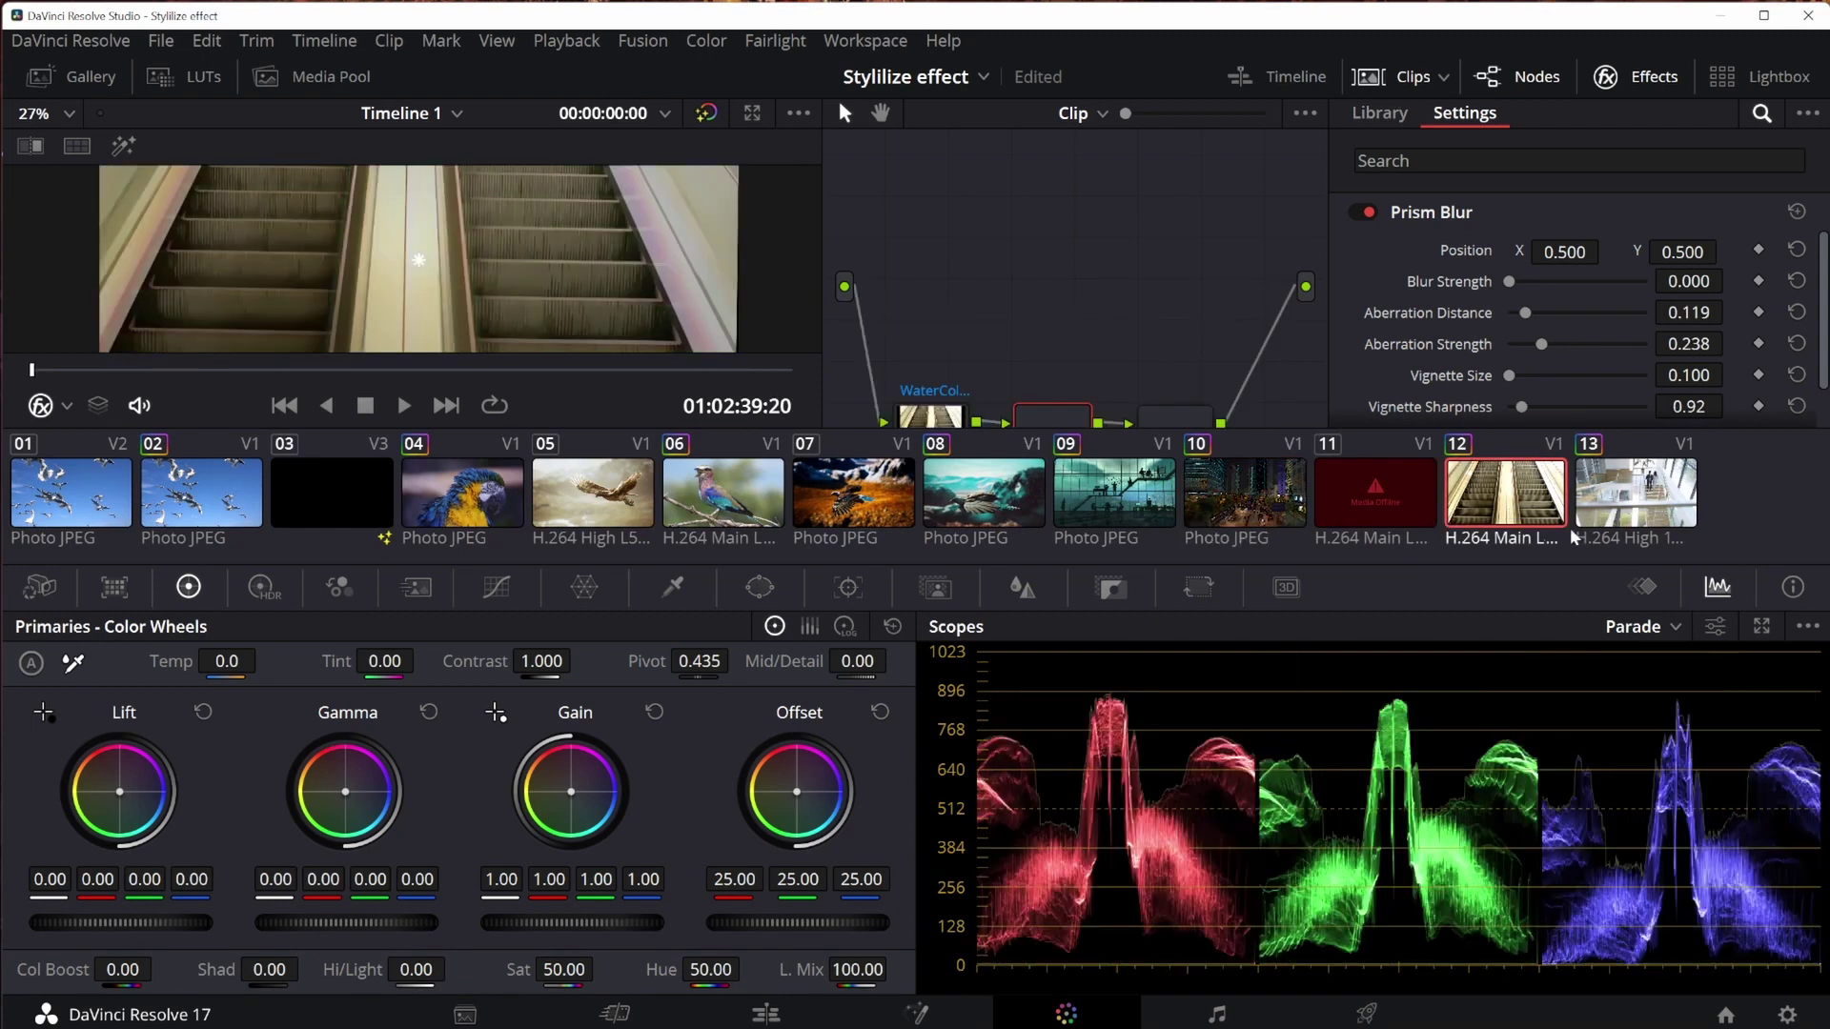
click(1397, 76)
key(space)
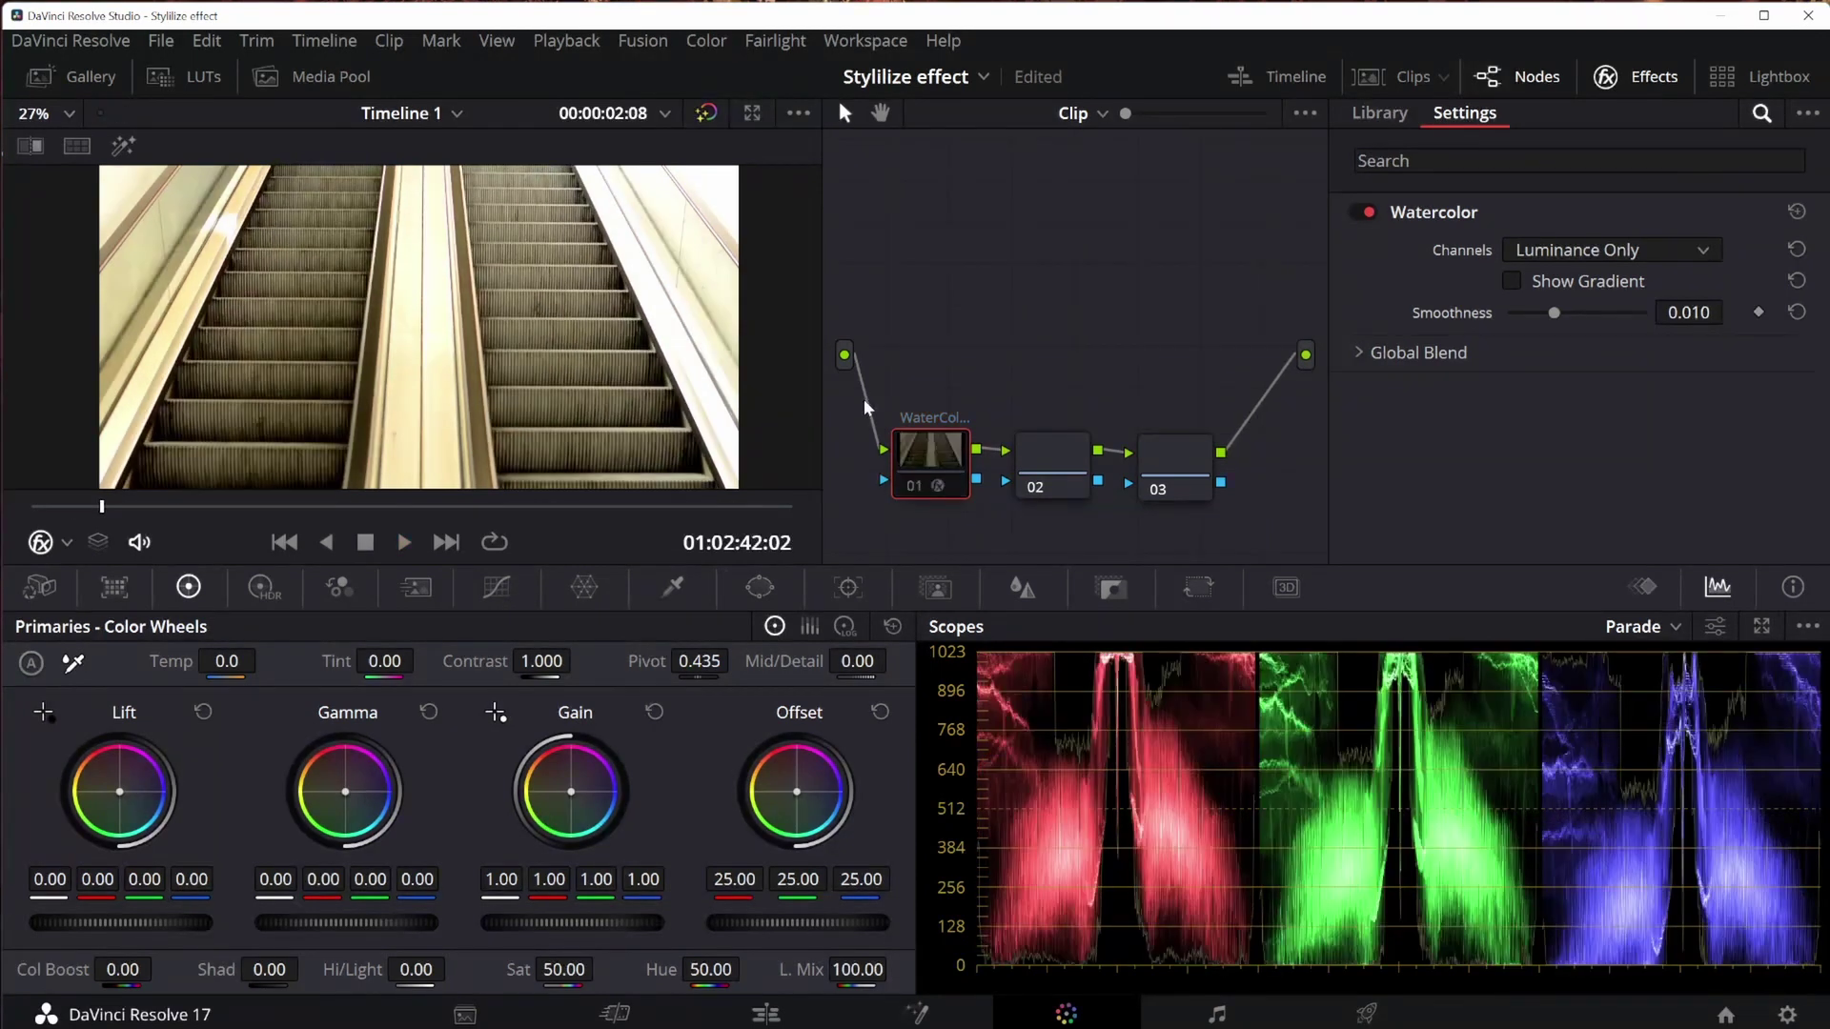
key(space)
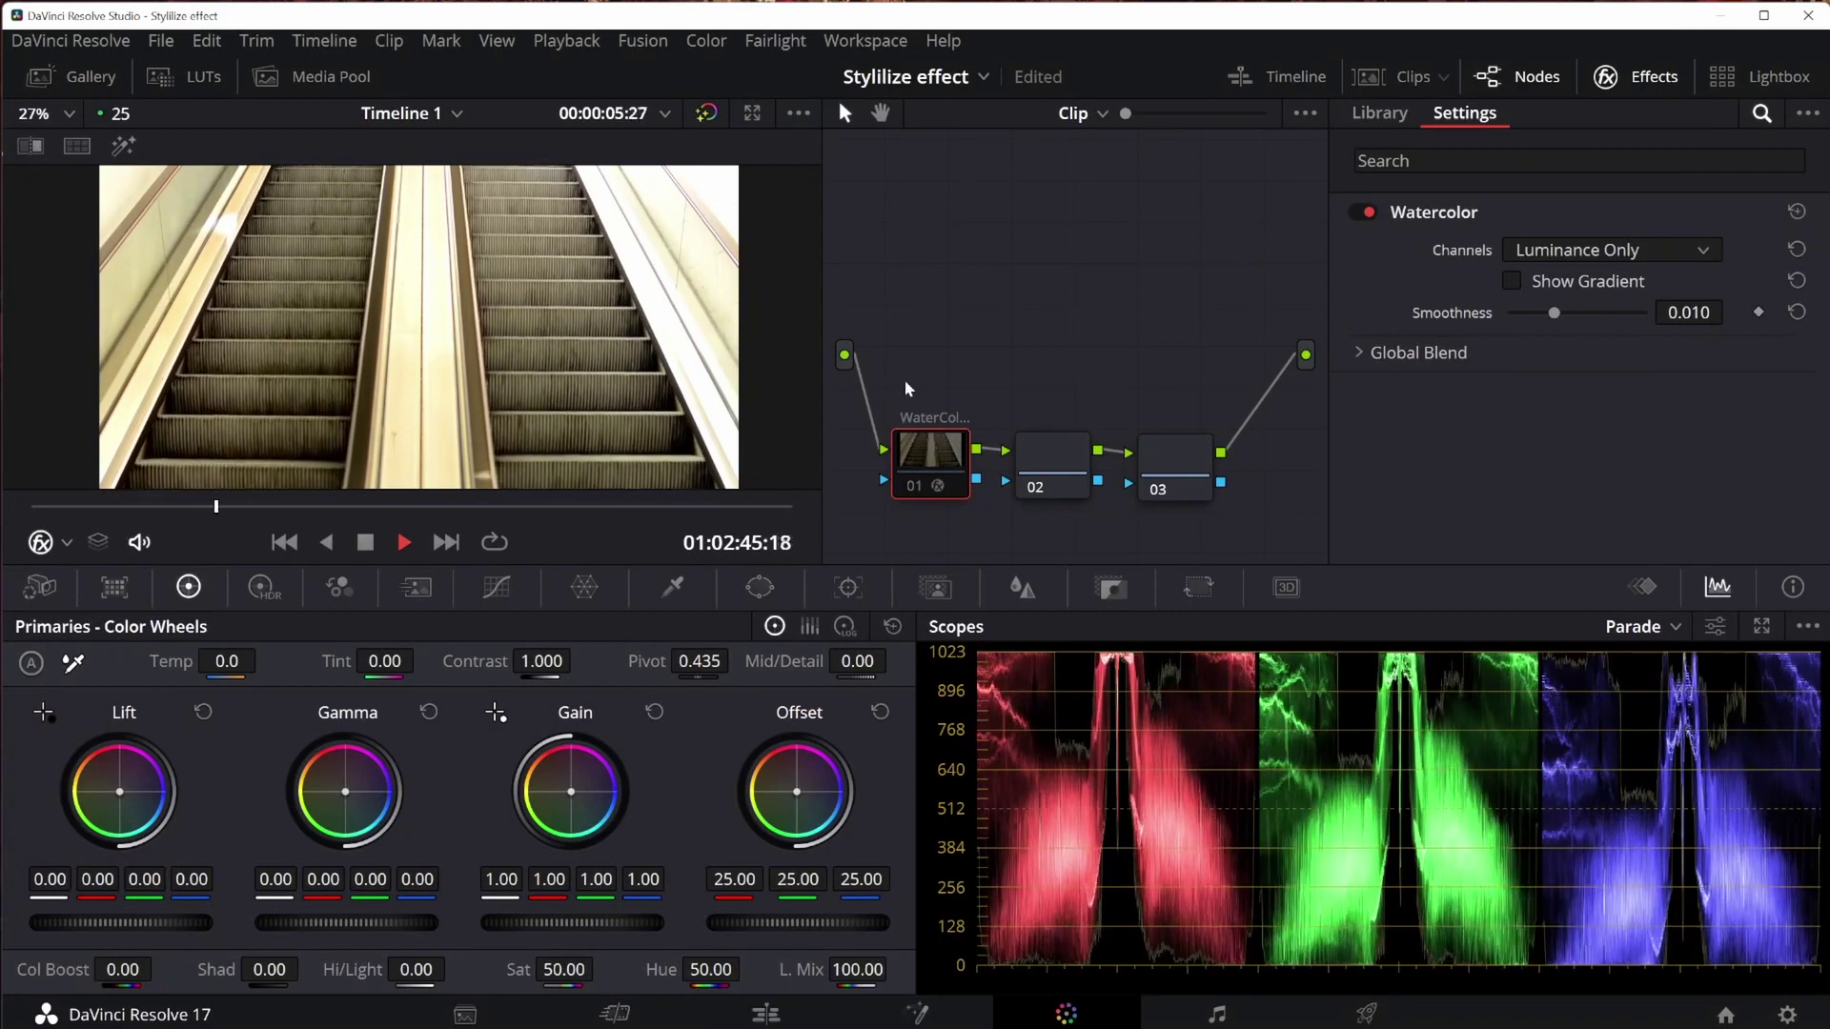
key(space)
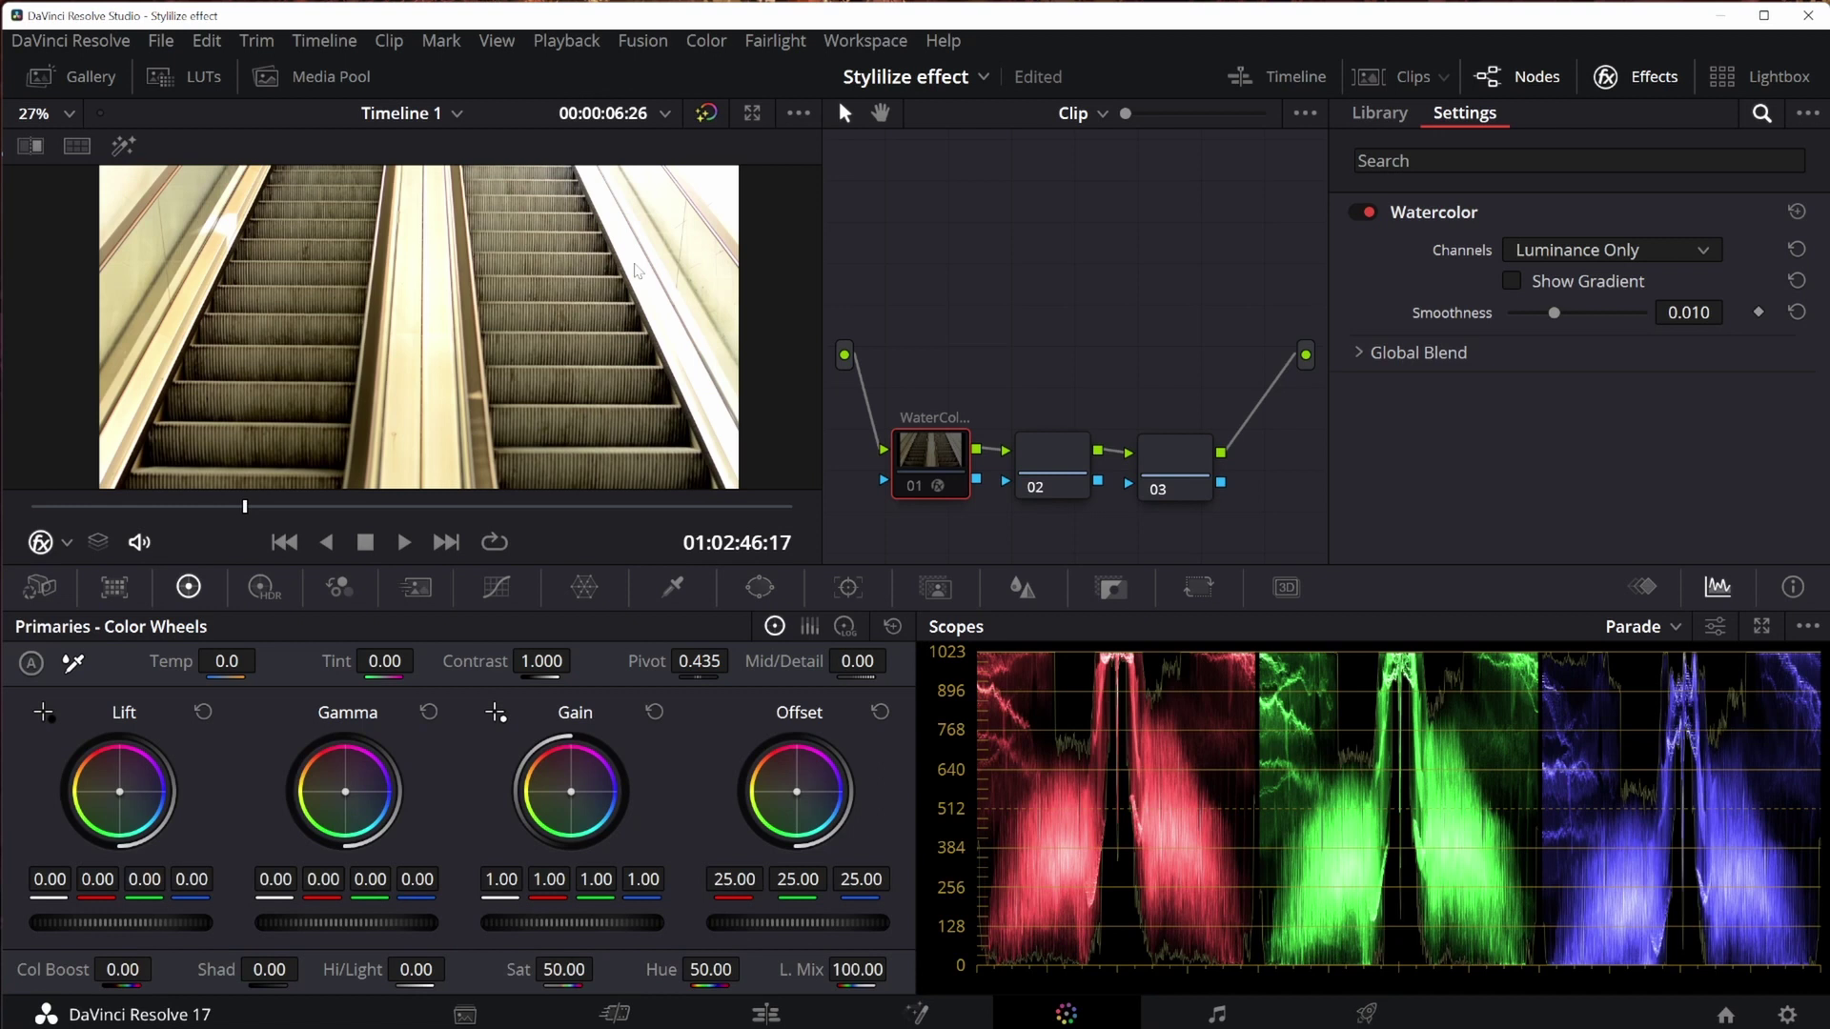
drag(939, 467, 935, 467)
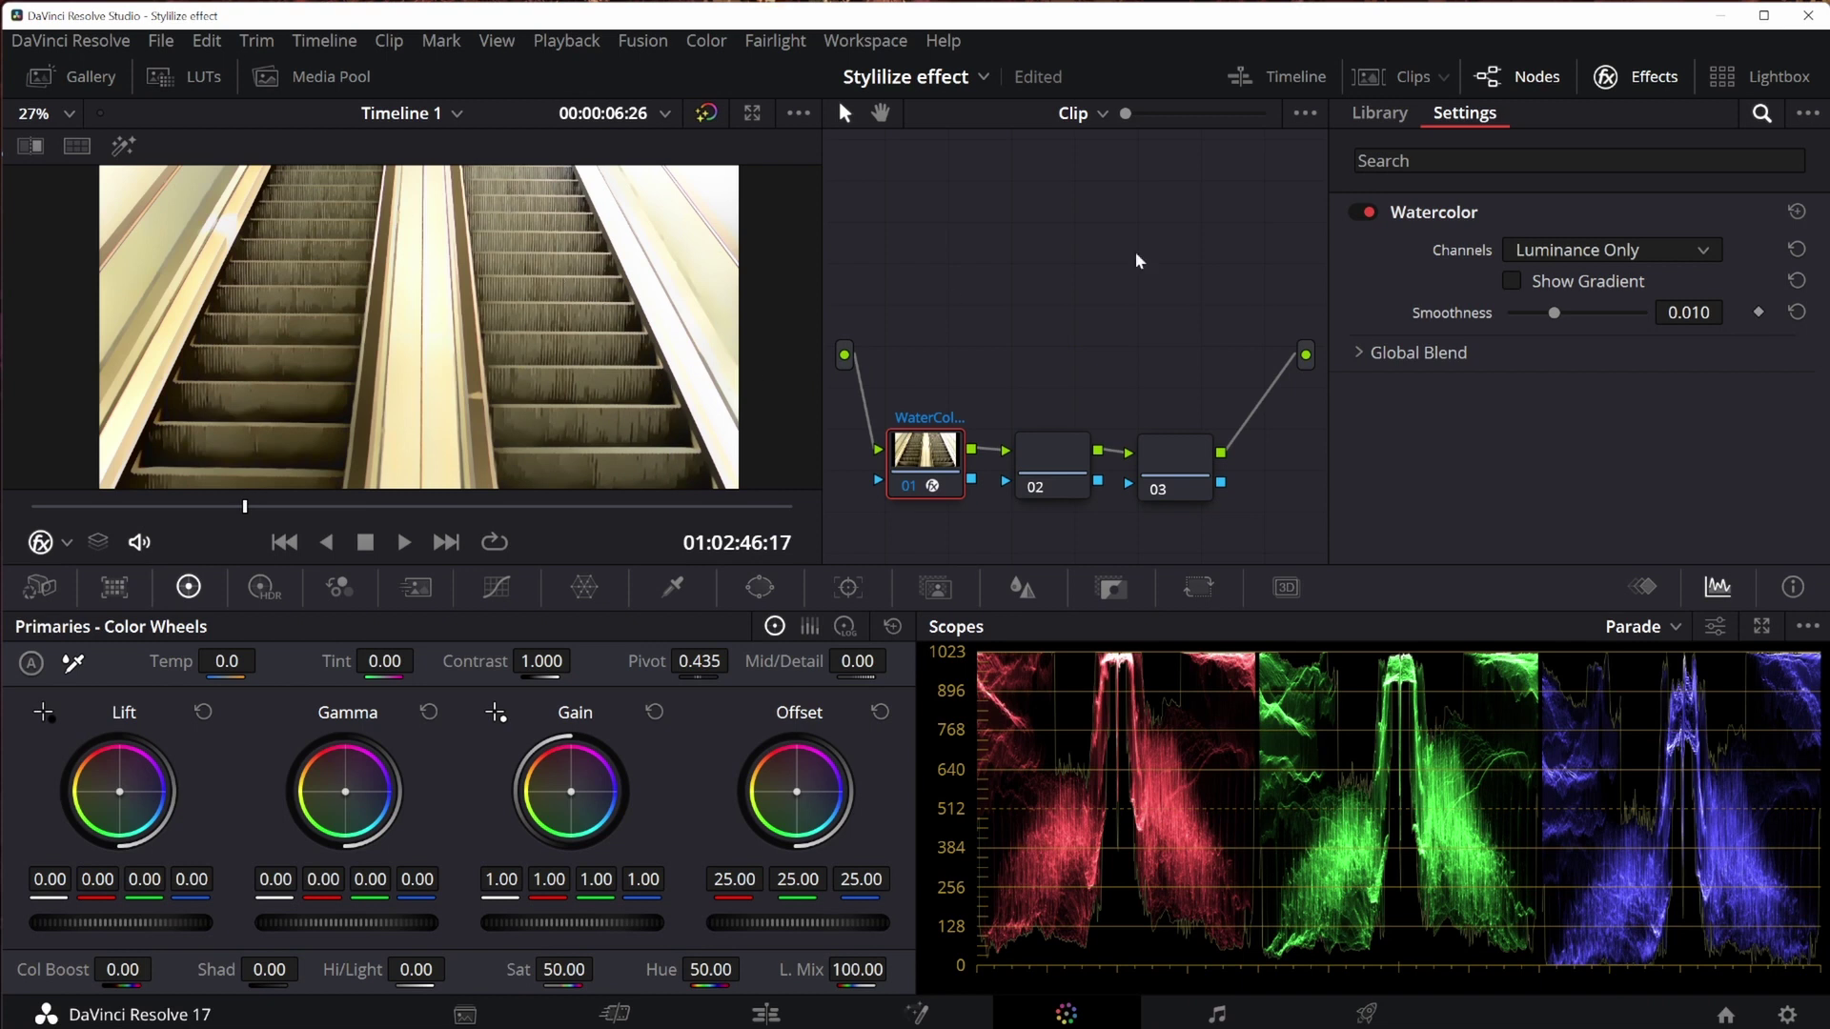
Apply Edge Detect to the escalator clip's node 02 and preview it in playback.
click(1065, 464)
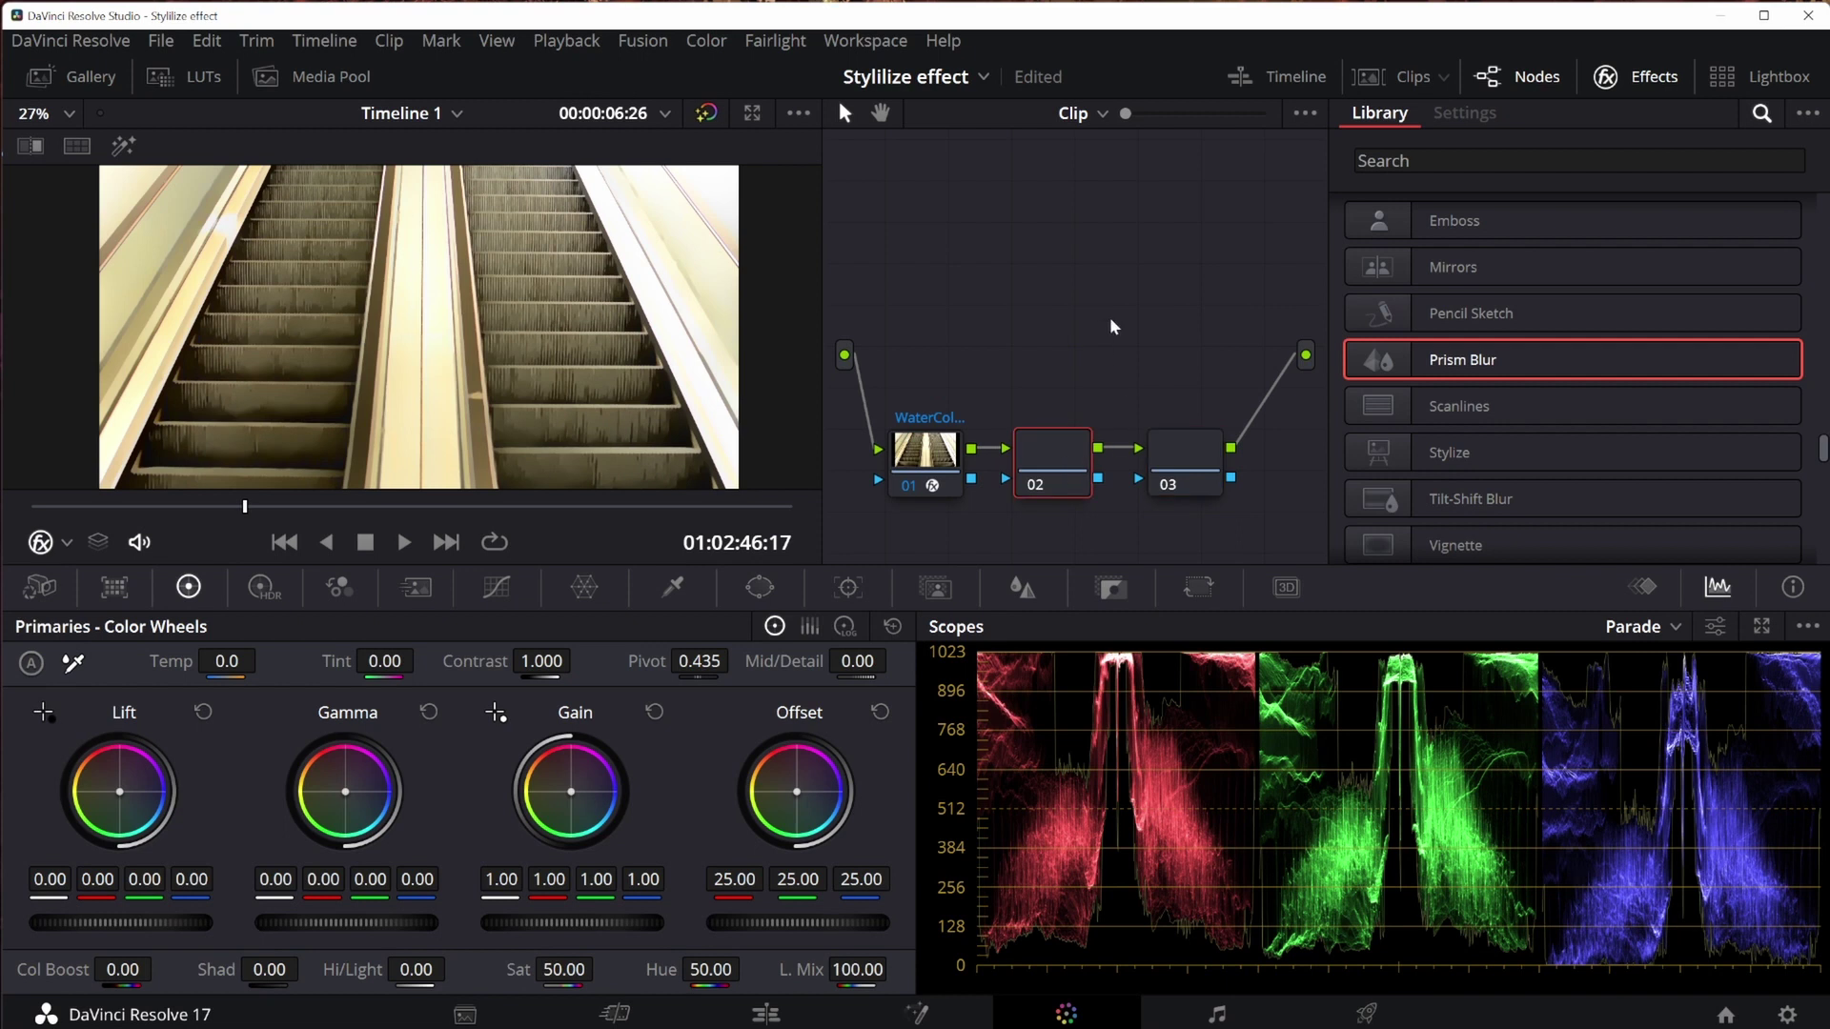
scroll(1536, 324, up, 5)
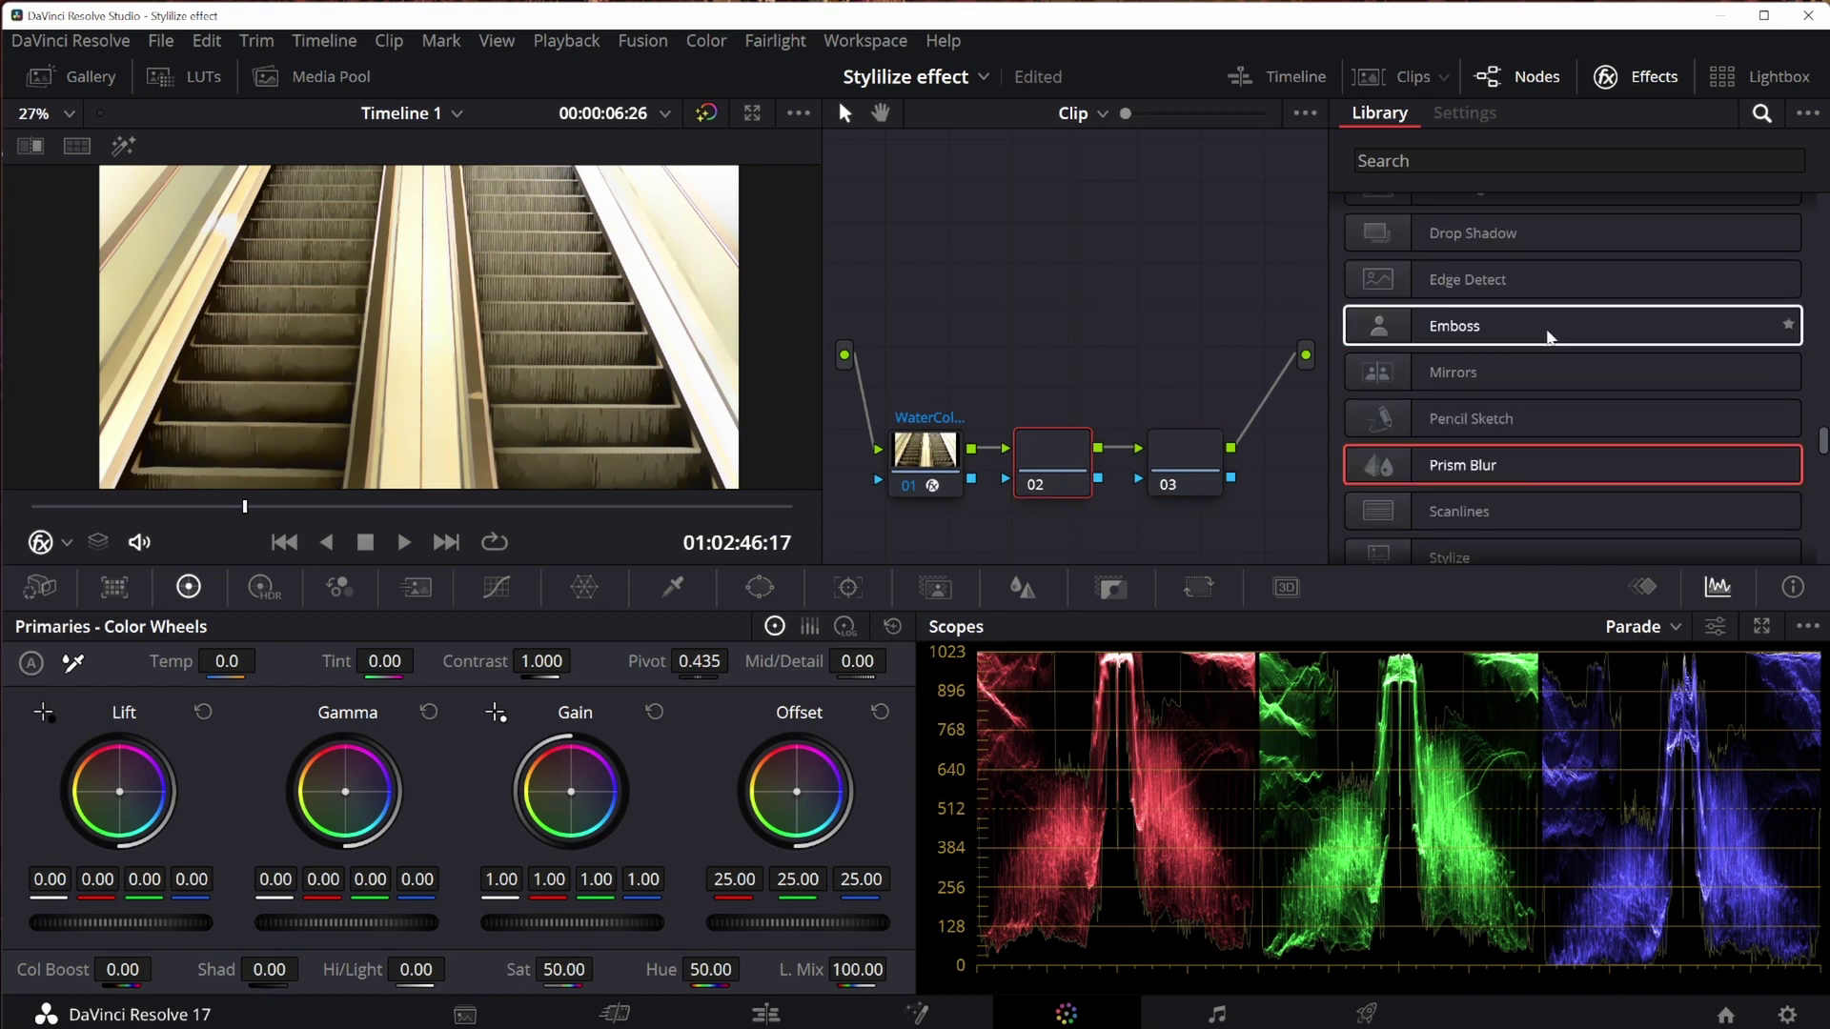
drag(1502, 443, 1048, 458)
key(space)
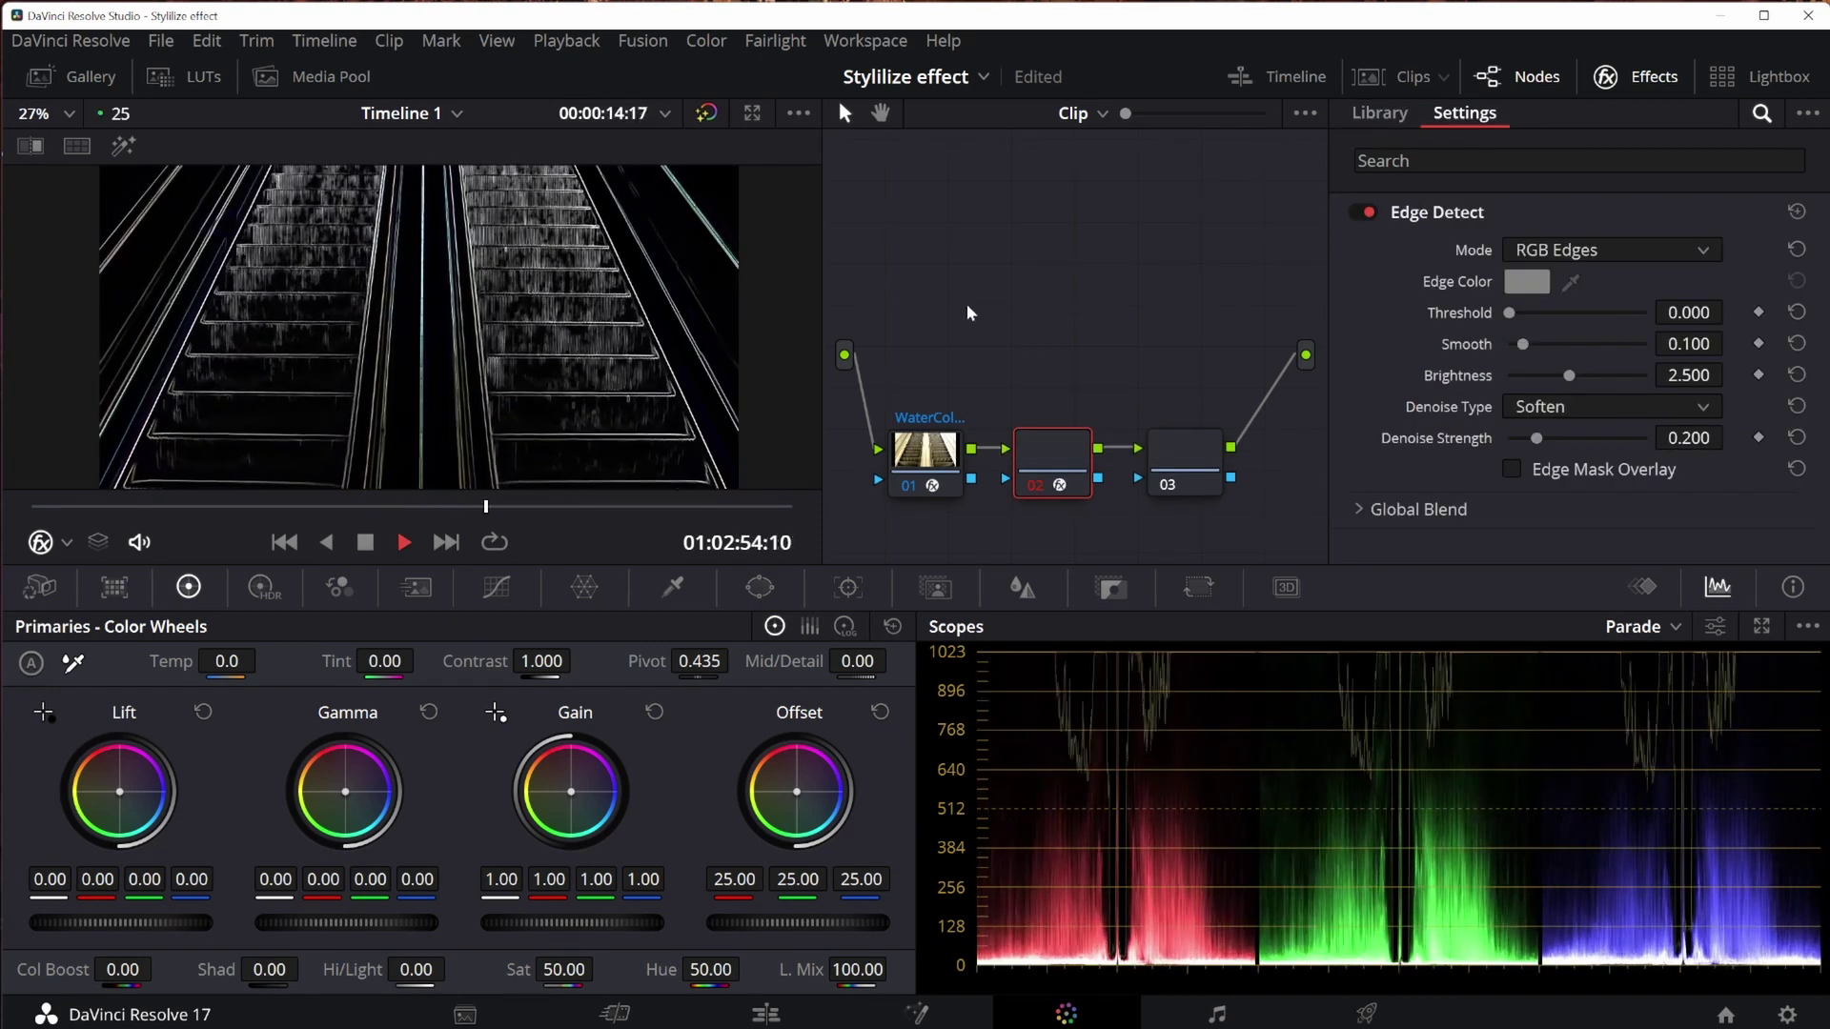
key(space)
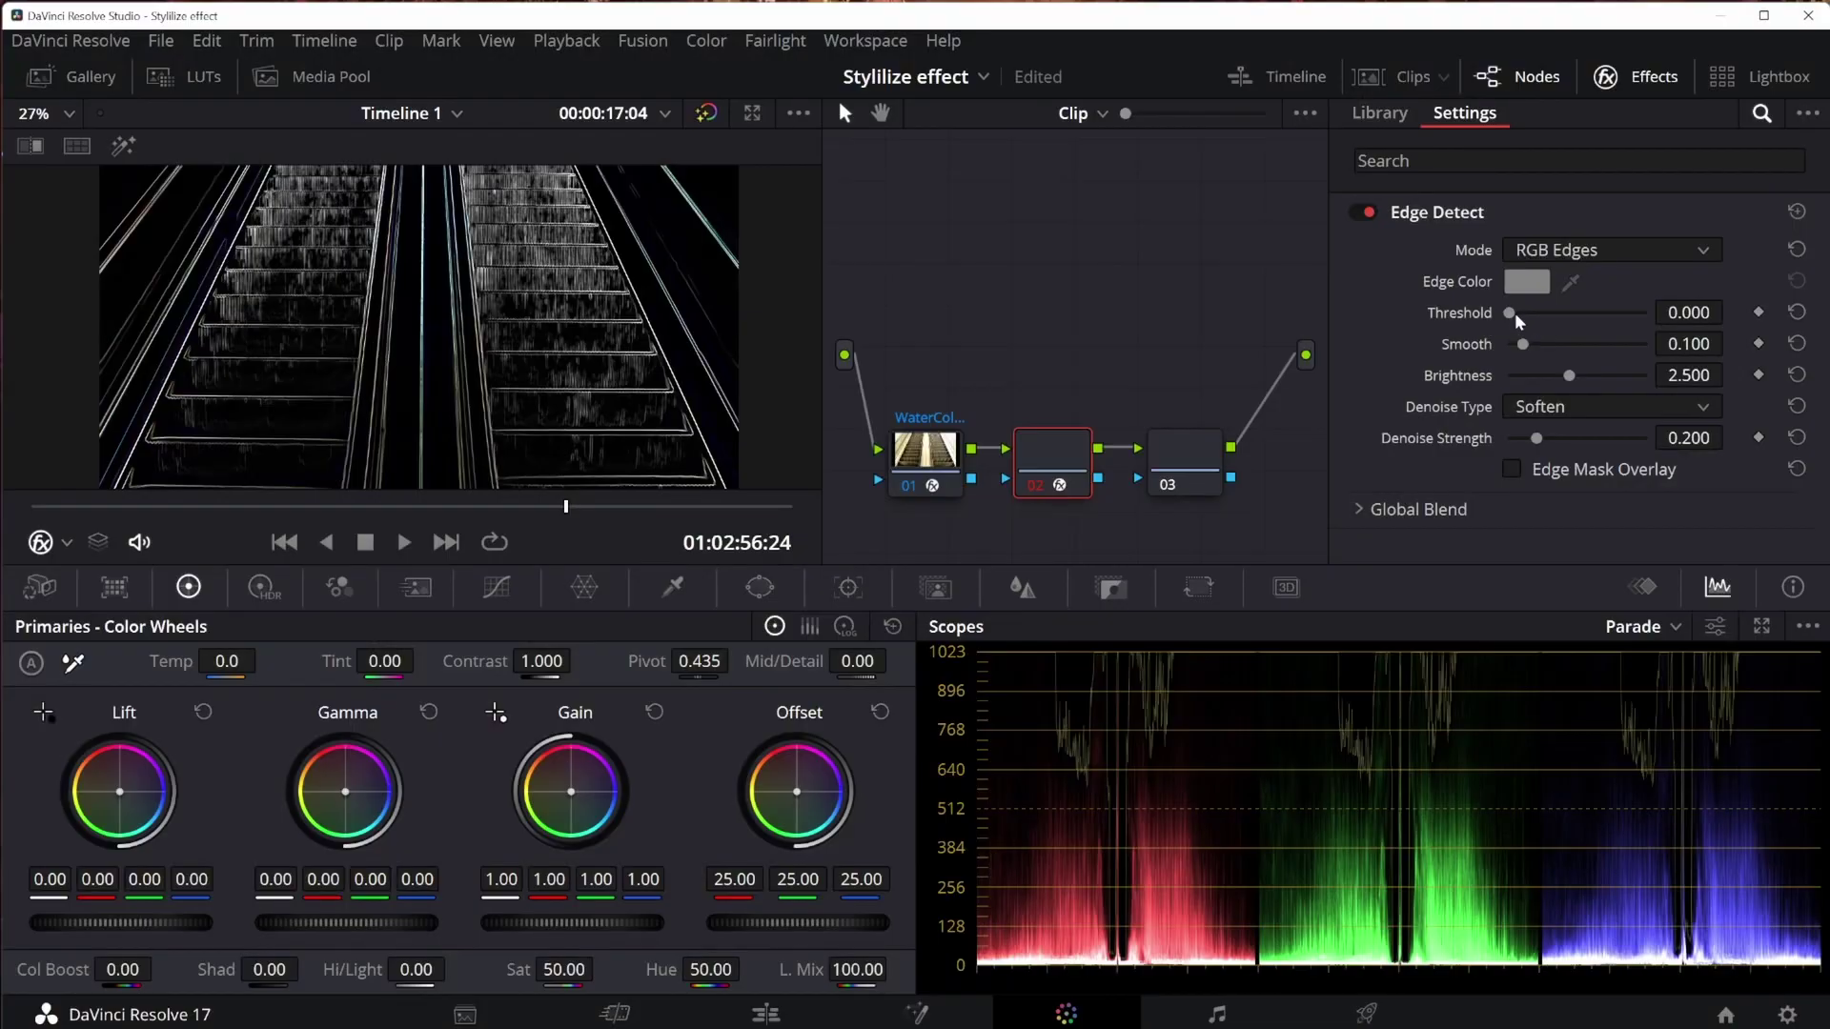
Raise the edge Threshold, dim Brightness to 0.583, and set Denoise Type to Sharpen.
drag(1511, 314, 1462, 341)
drag(1568, 376, 1512, 378)
key(space)
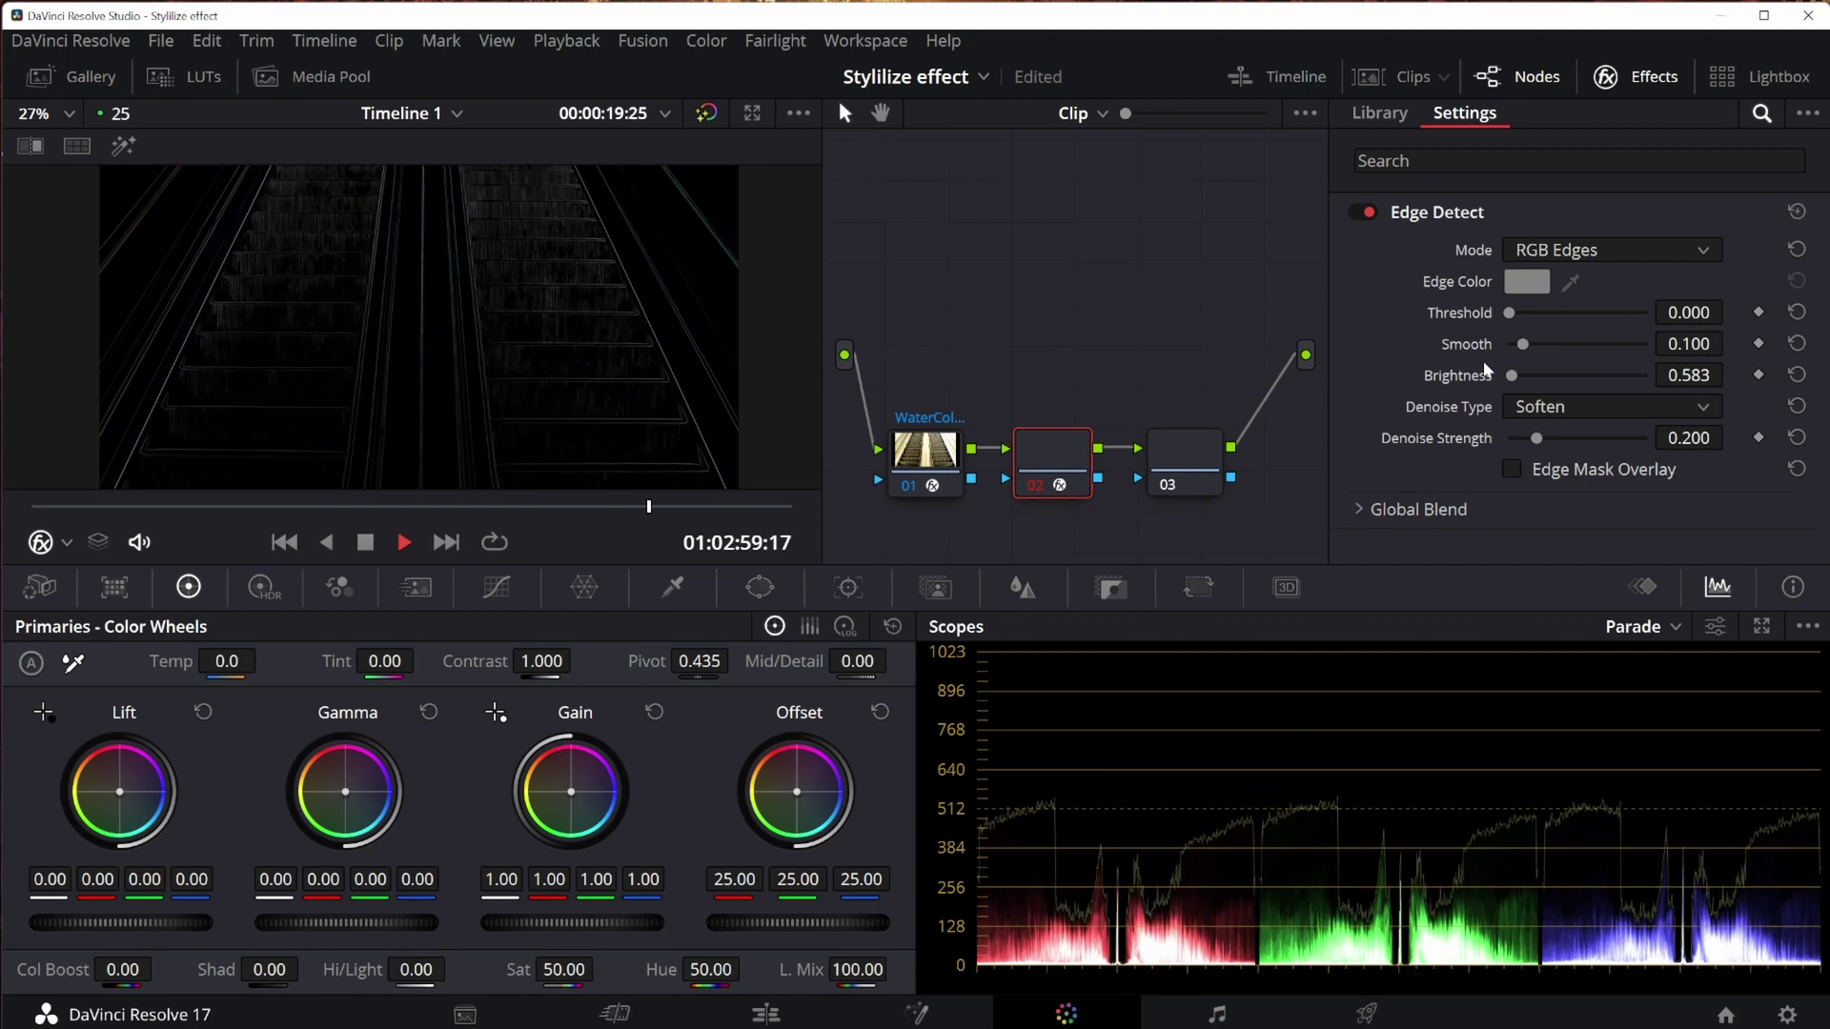
key(space)
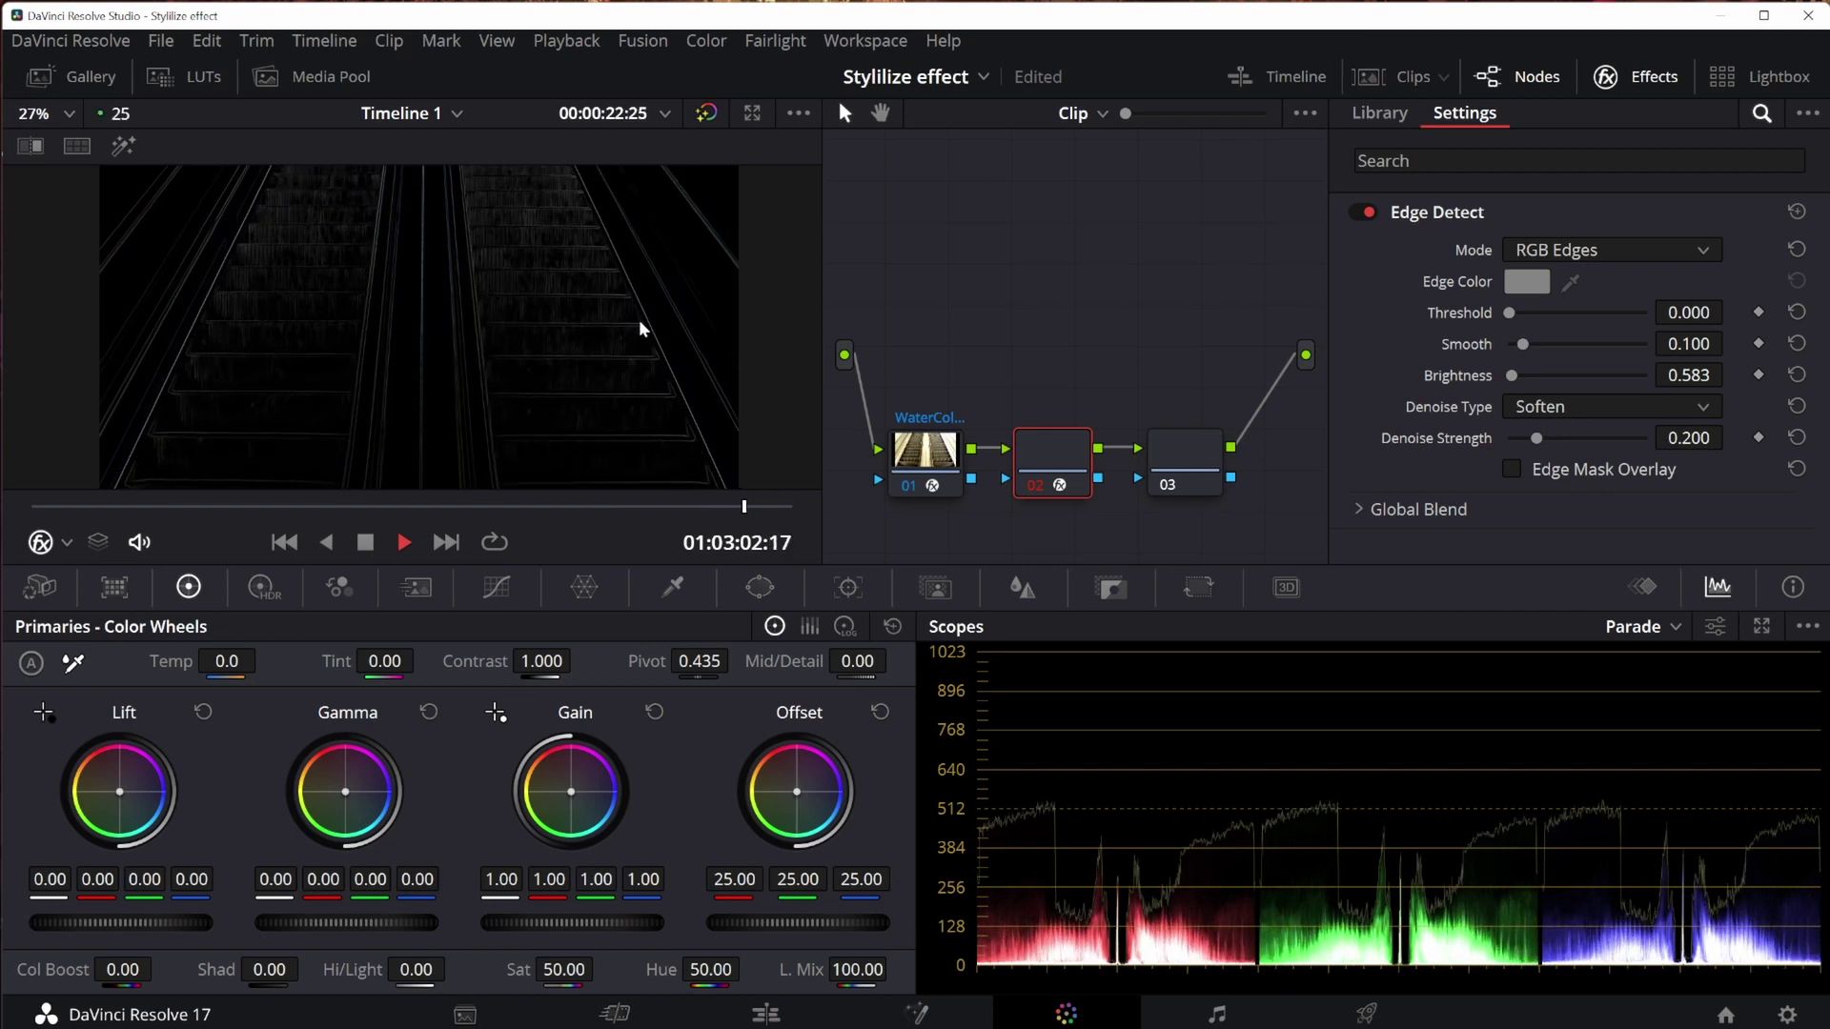
key(space)
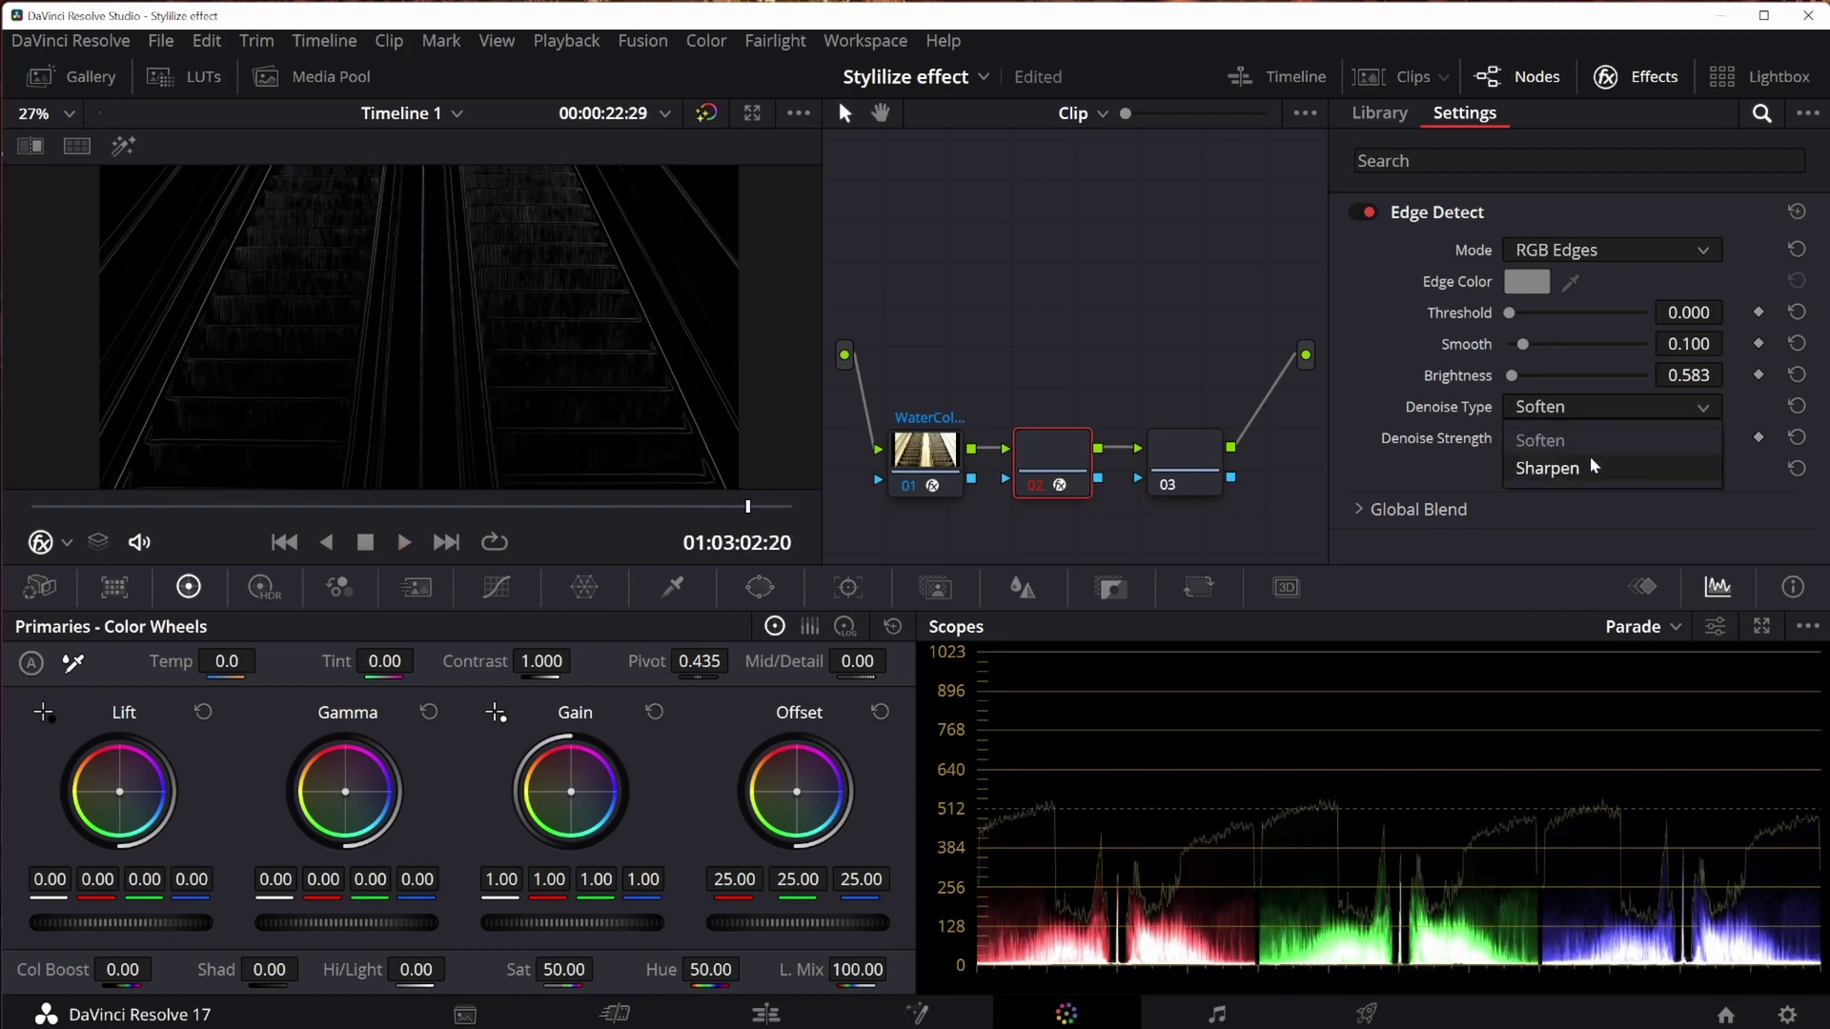
click(1590, 464)
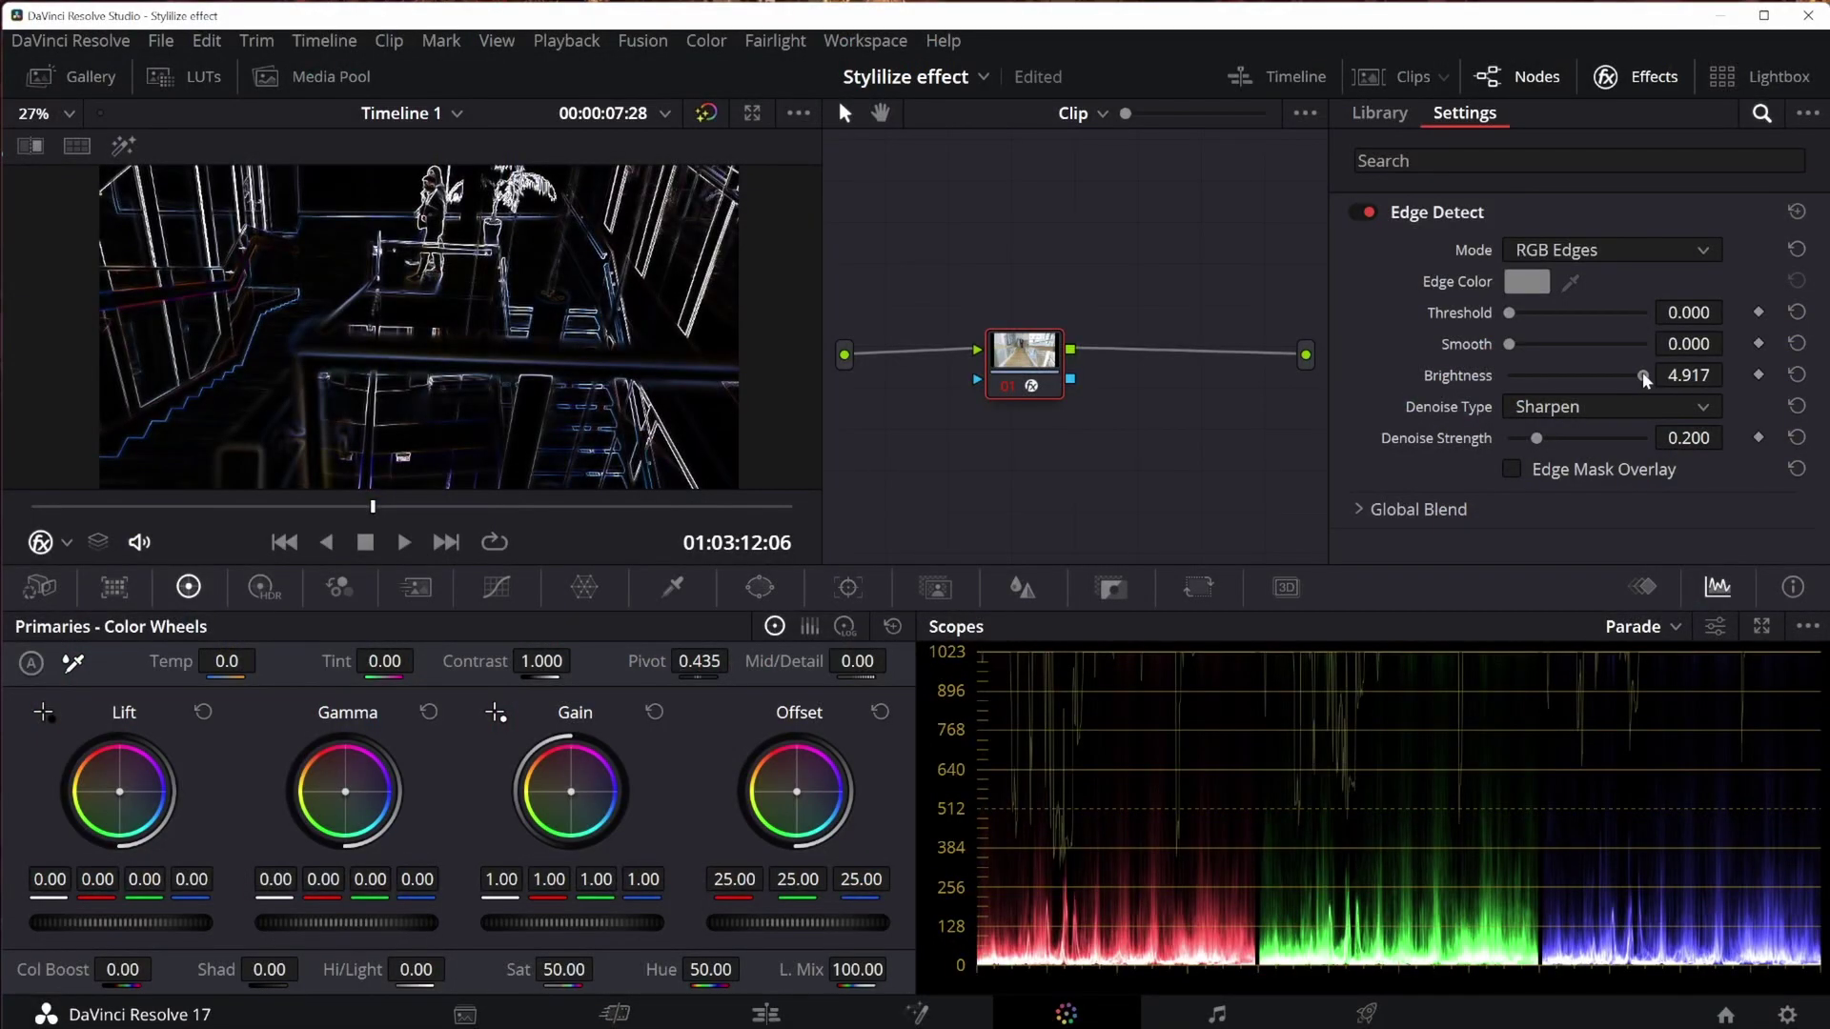
Brighten the edges to about 4.959, switch denoising to Soften, raise Denoise Strength, and play back.
drag(1553, 381, 1616, 379)
click(1569, 406)
click(1570, 437)
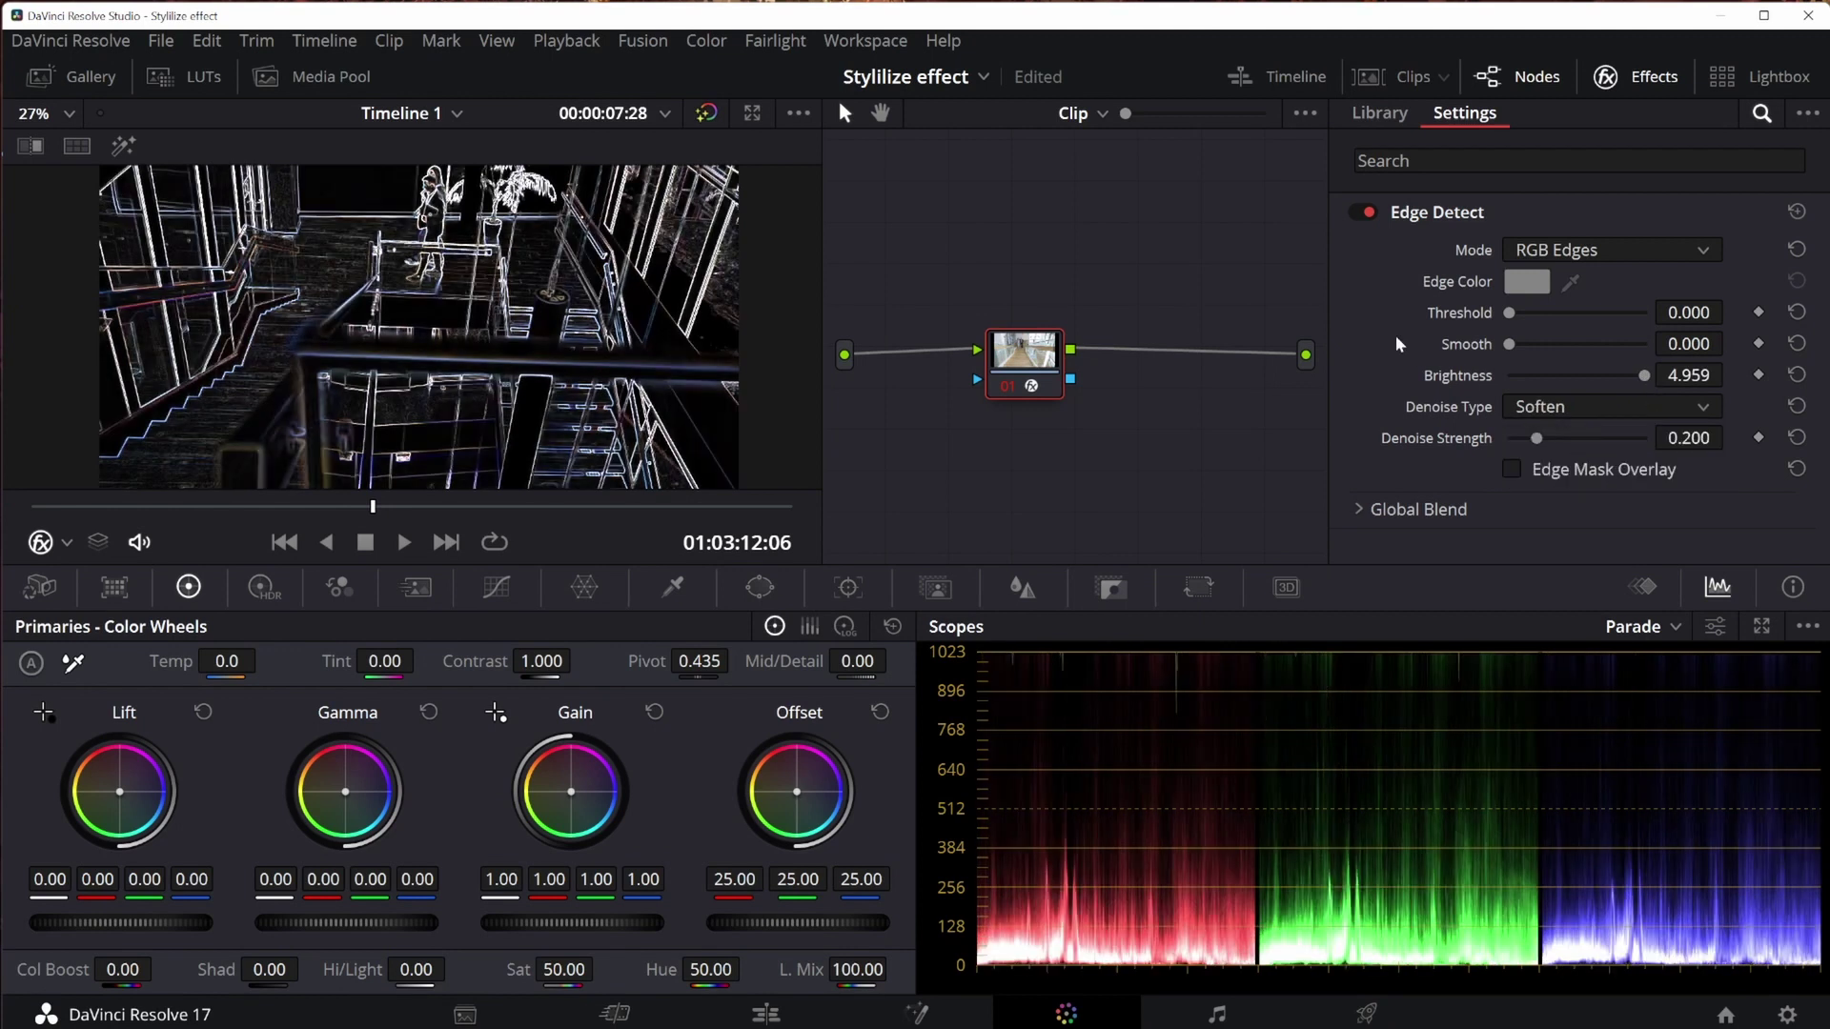
key(space)
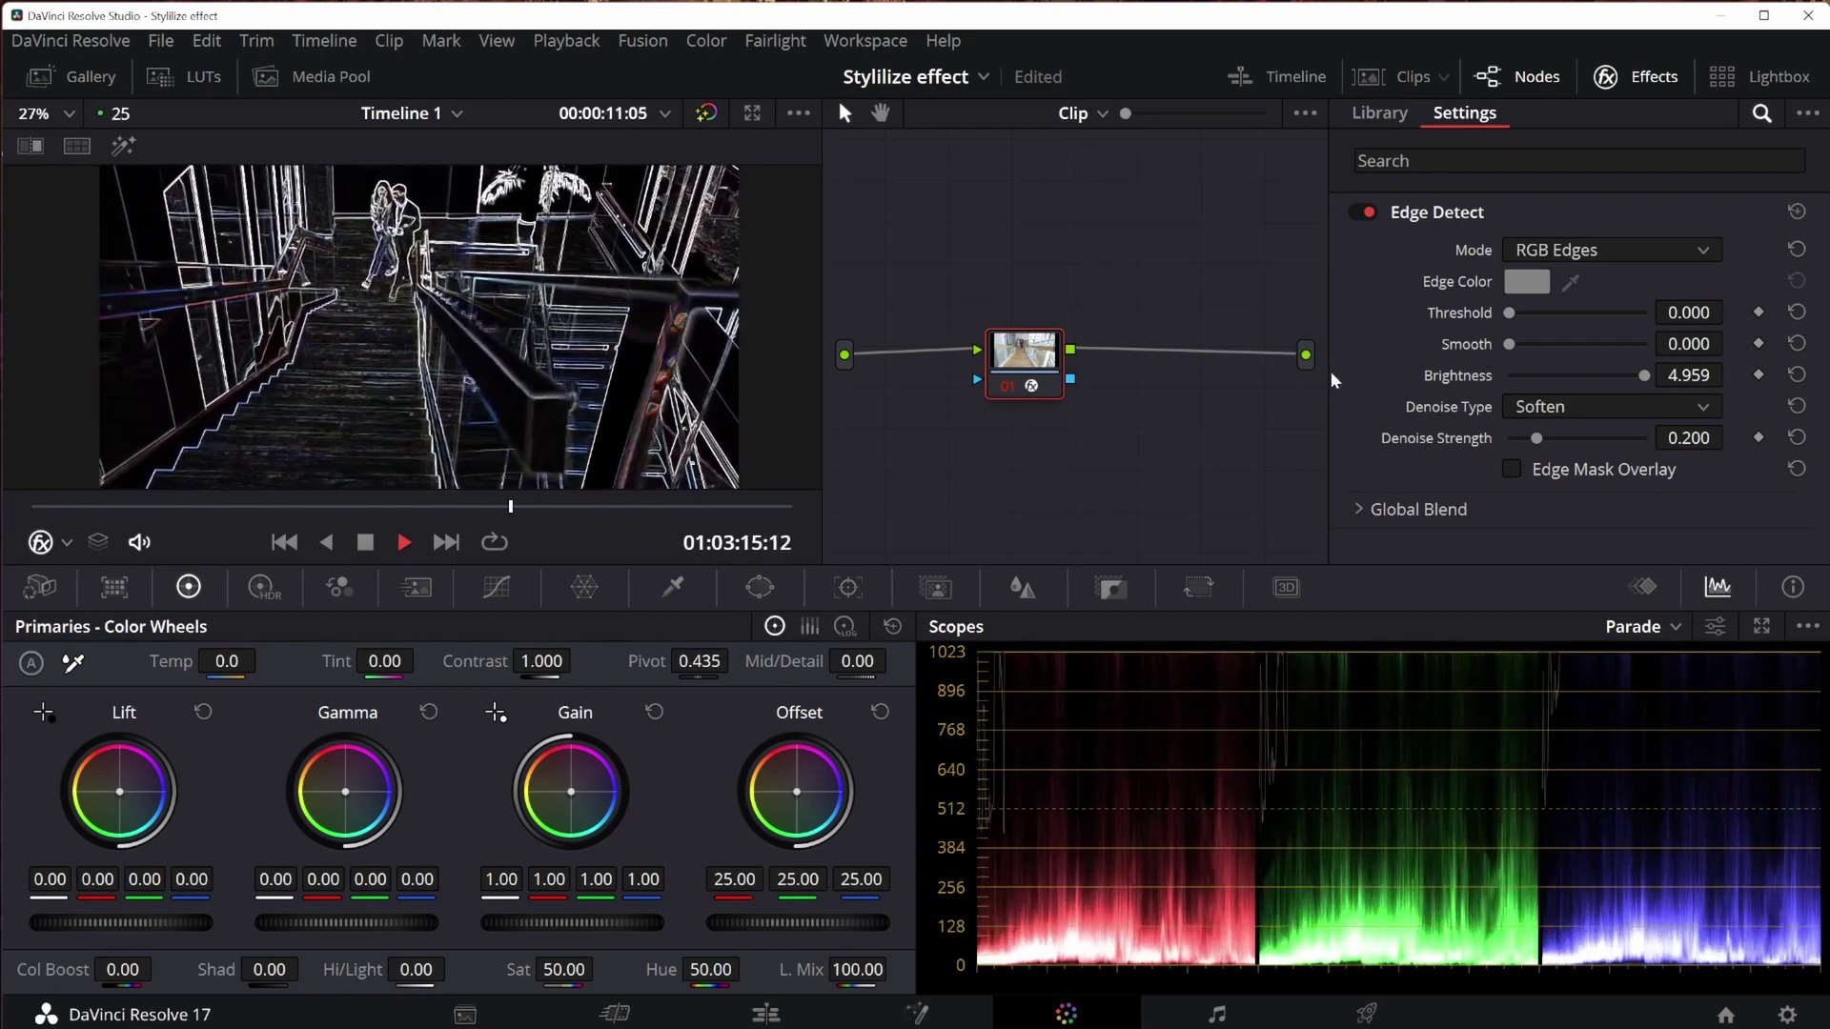
key(space)
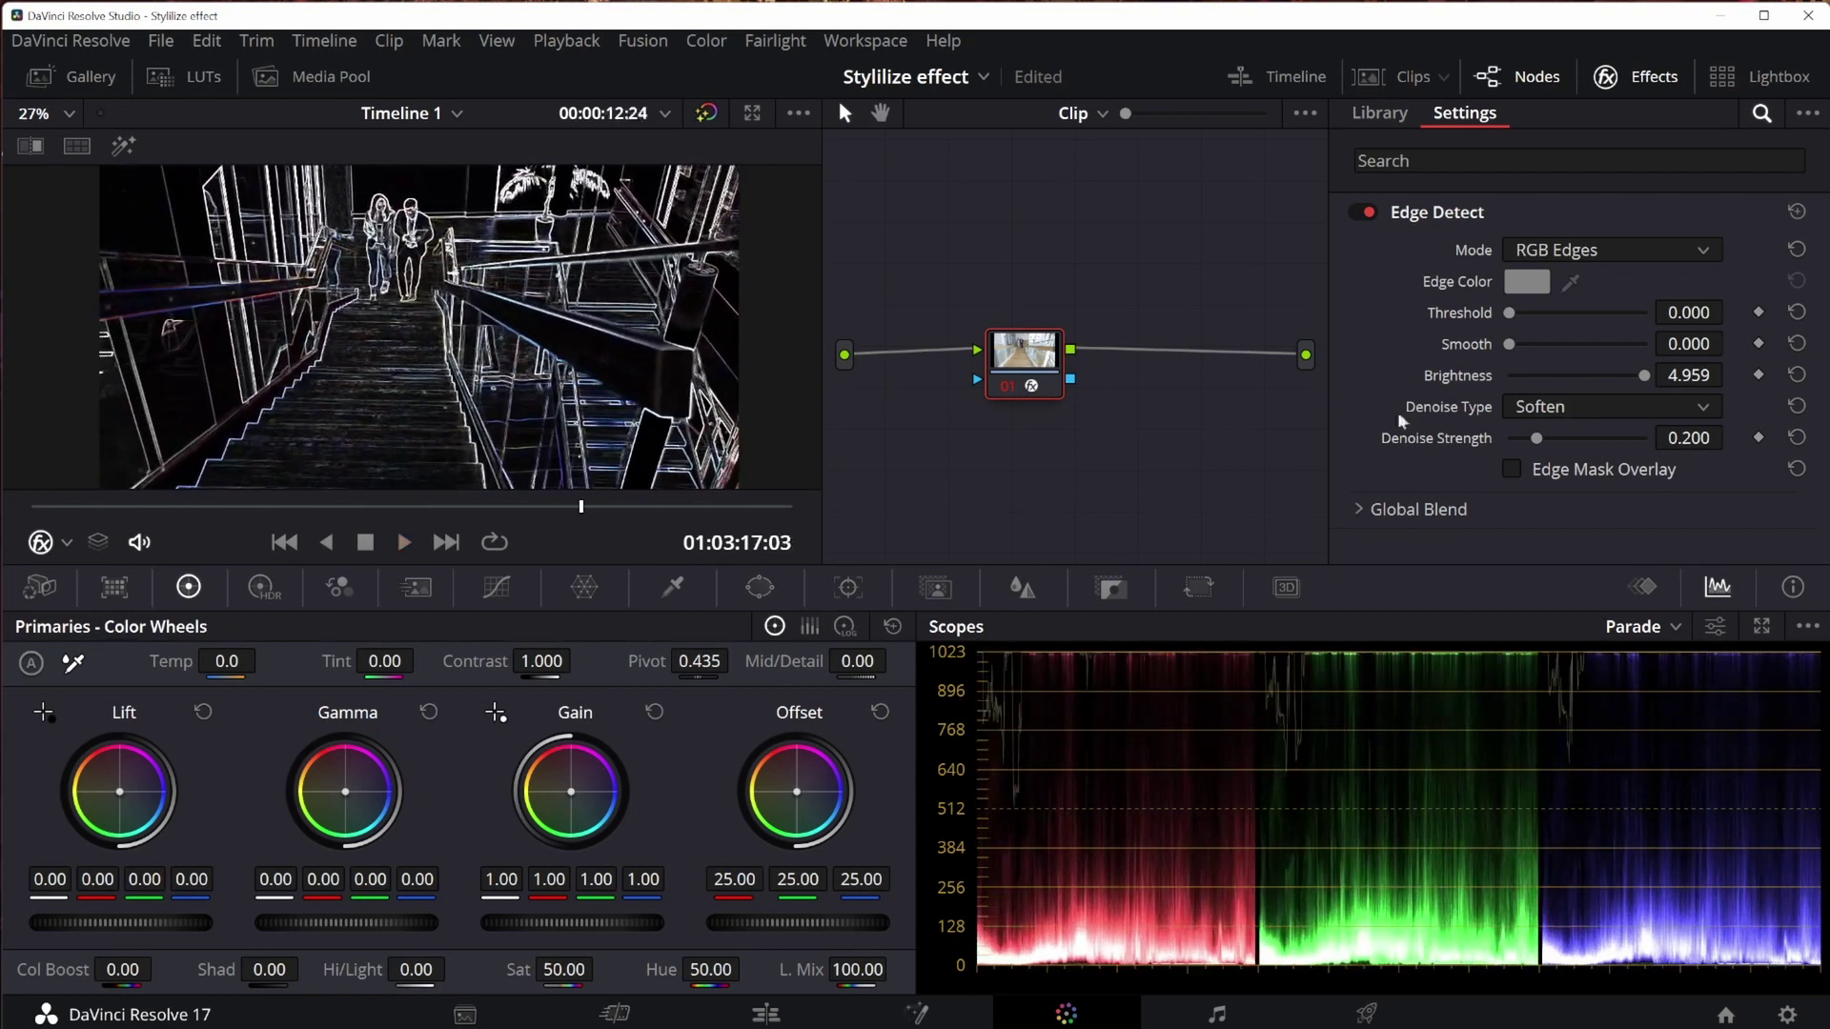
drag(1536, 437, 1424, 441)
key(space)
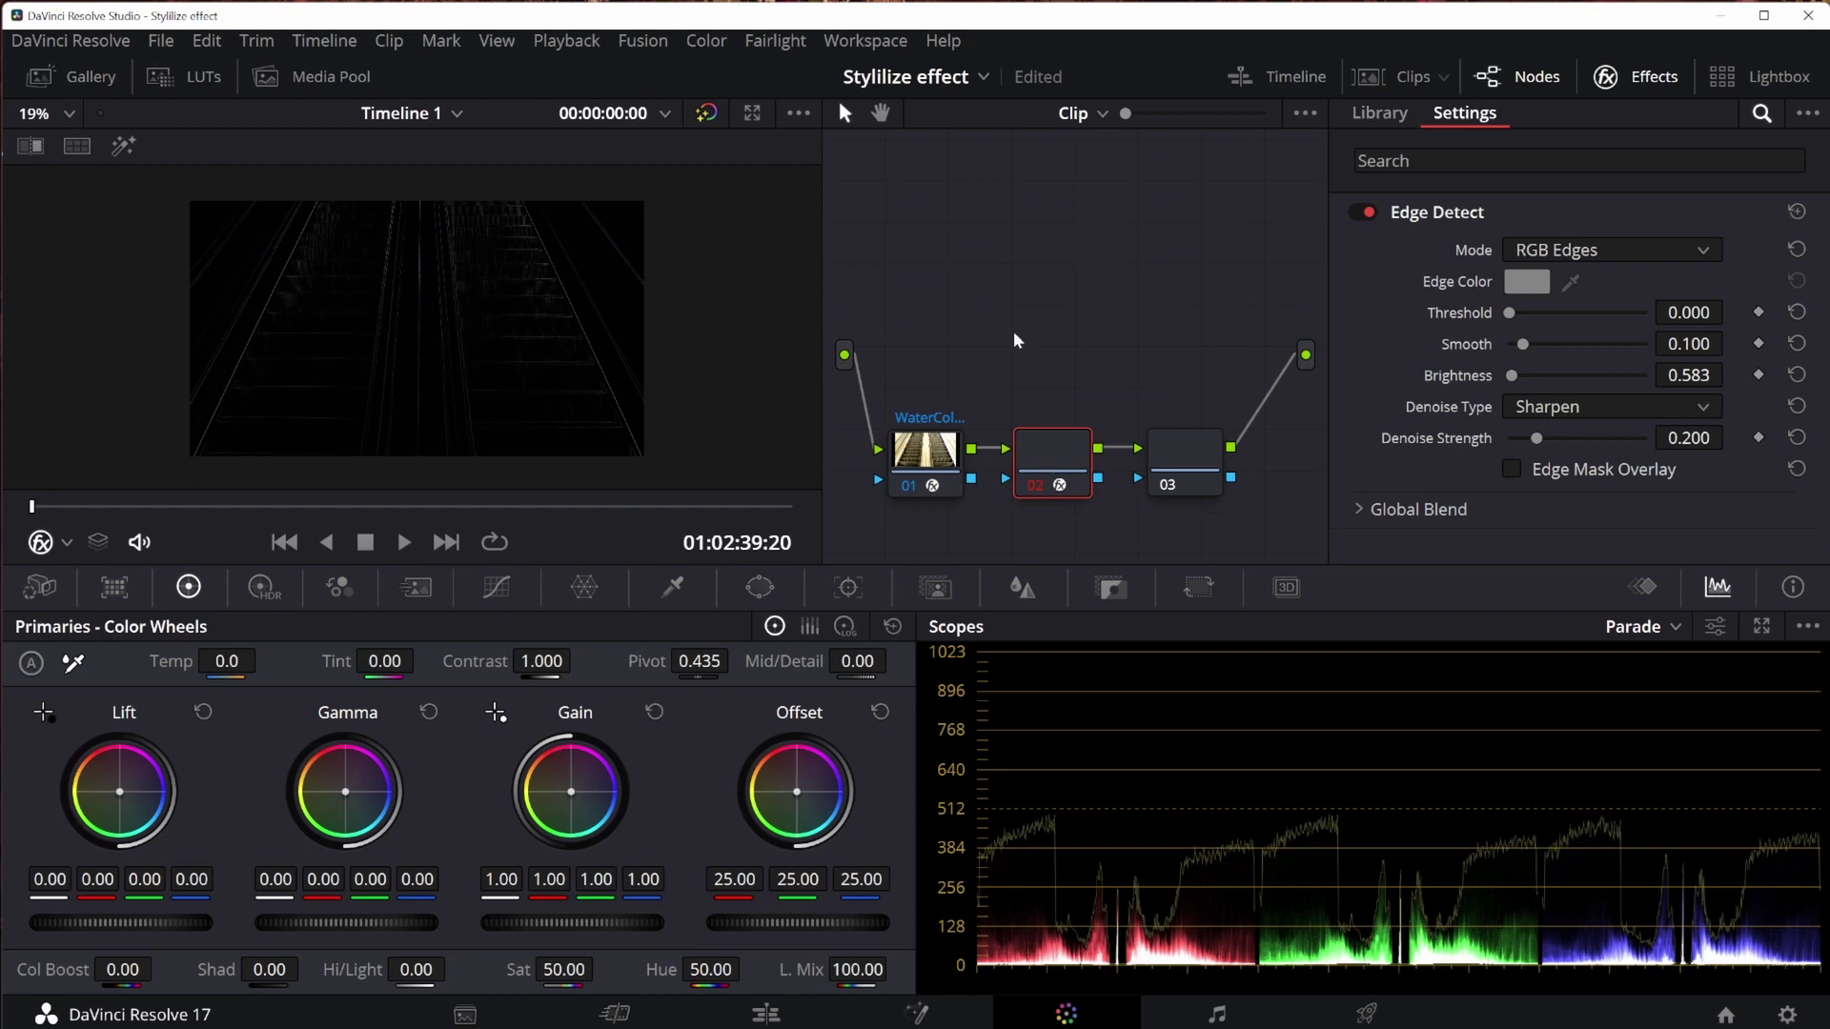
Apply Prism Blur from the Effects Library to node 03 of the escalator clip.
key(ctrl+d)
click(1189, 448)
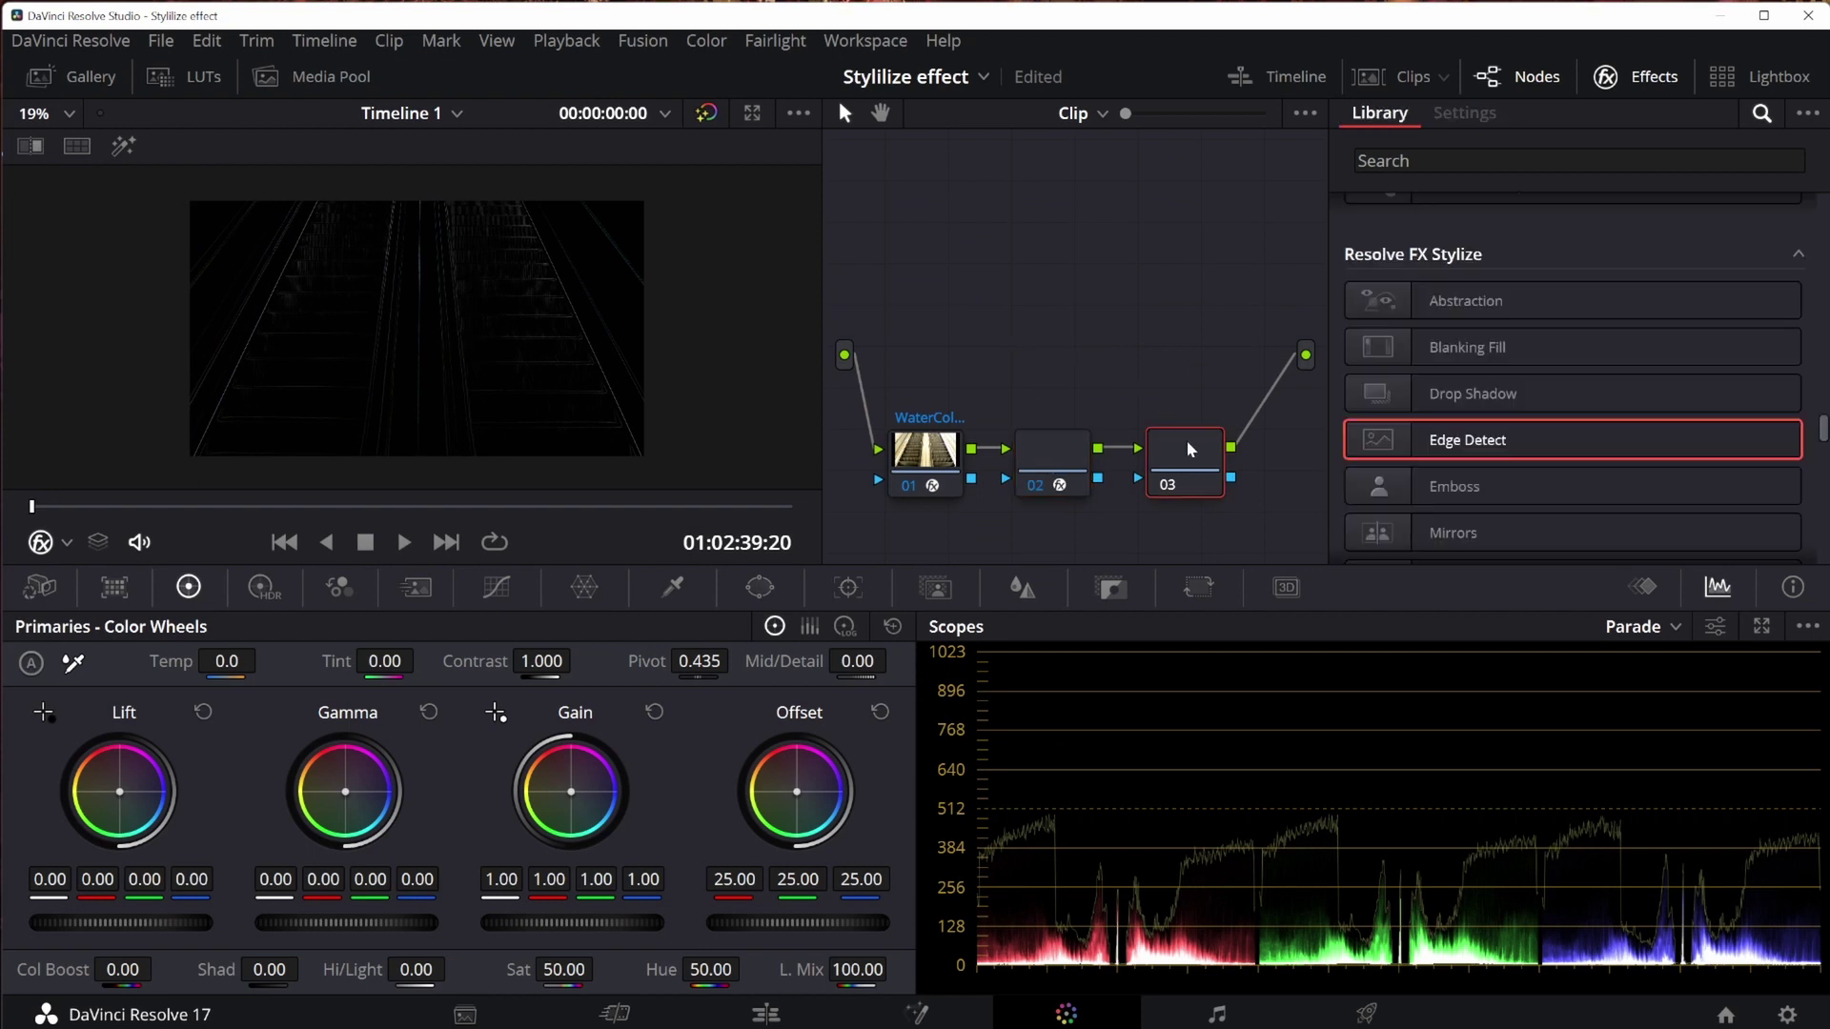
scroll(1628, 448, down, 3)
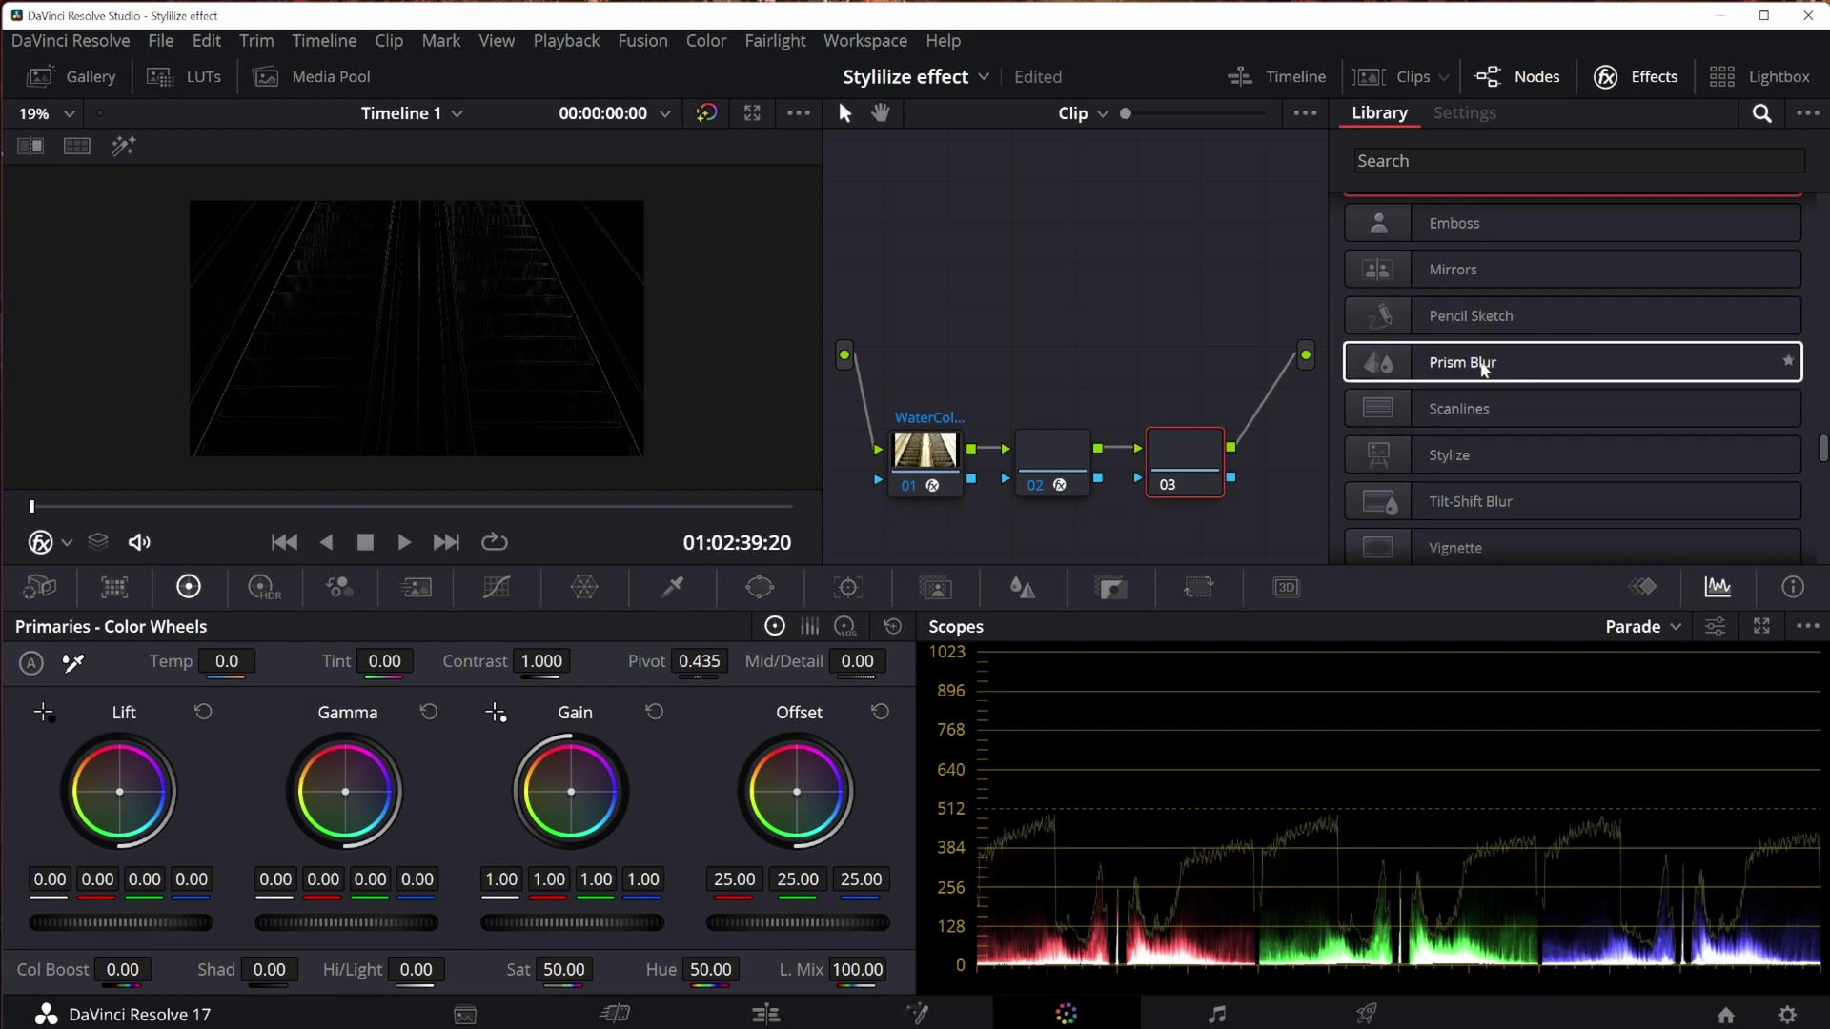
drag(1482, 367, 1182, 457)
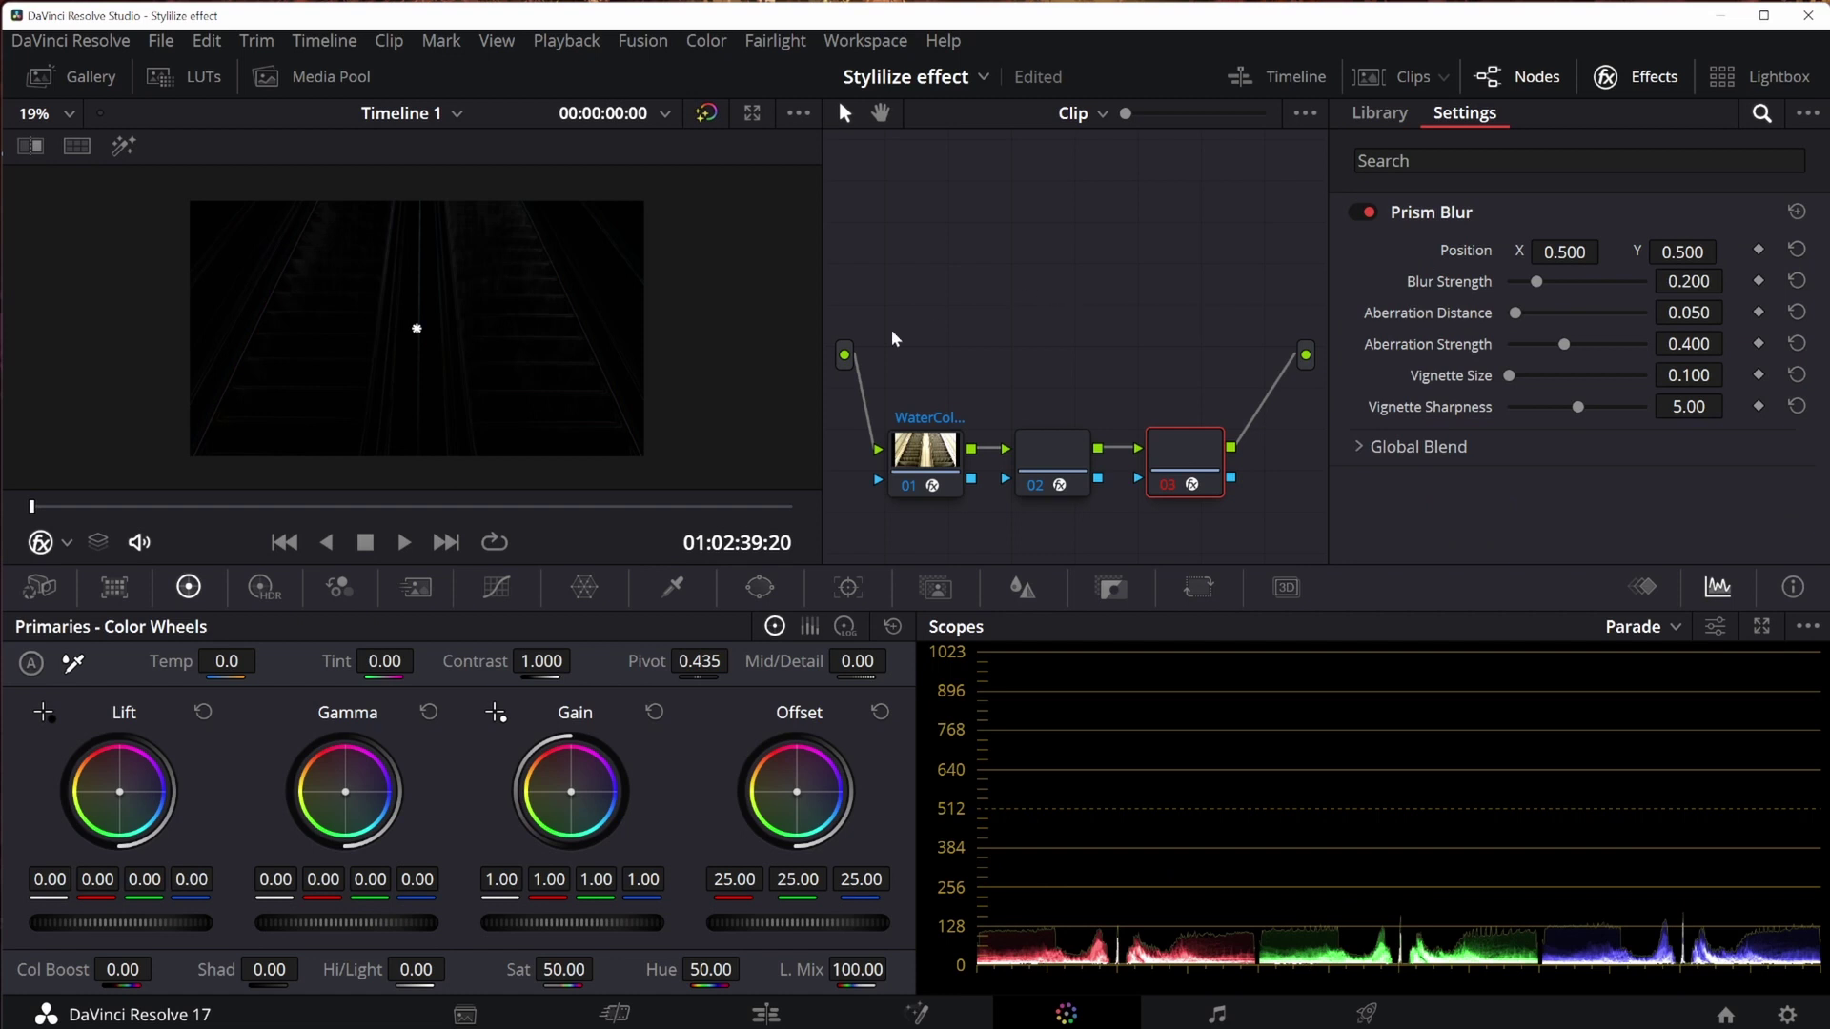
Brighten node 02's Edge Detect lines to about 3.2, then set Prism Blur Aberration Strength to 1.000 and Aberration Distance to 0.000.
click(1022, 445)
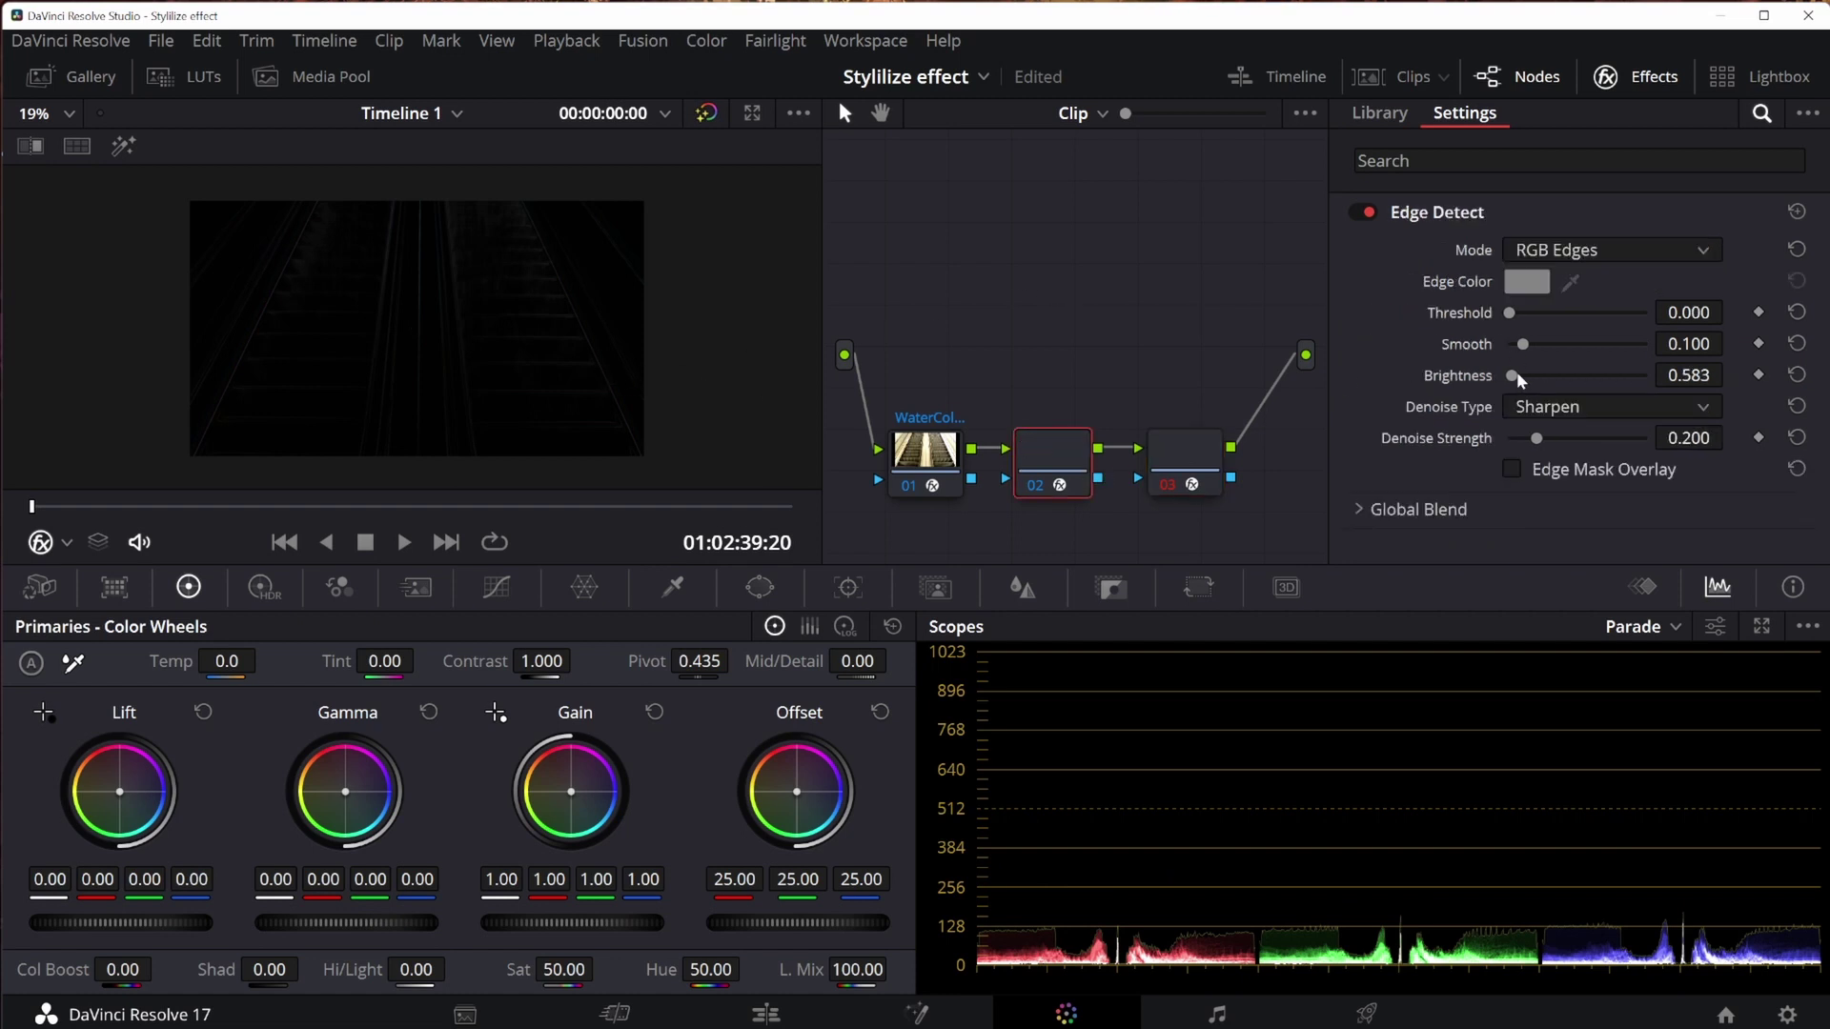
drag(1517, 372, 1594, 381)
click(1175, 450)
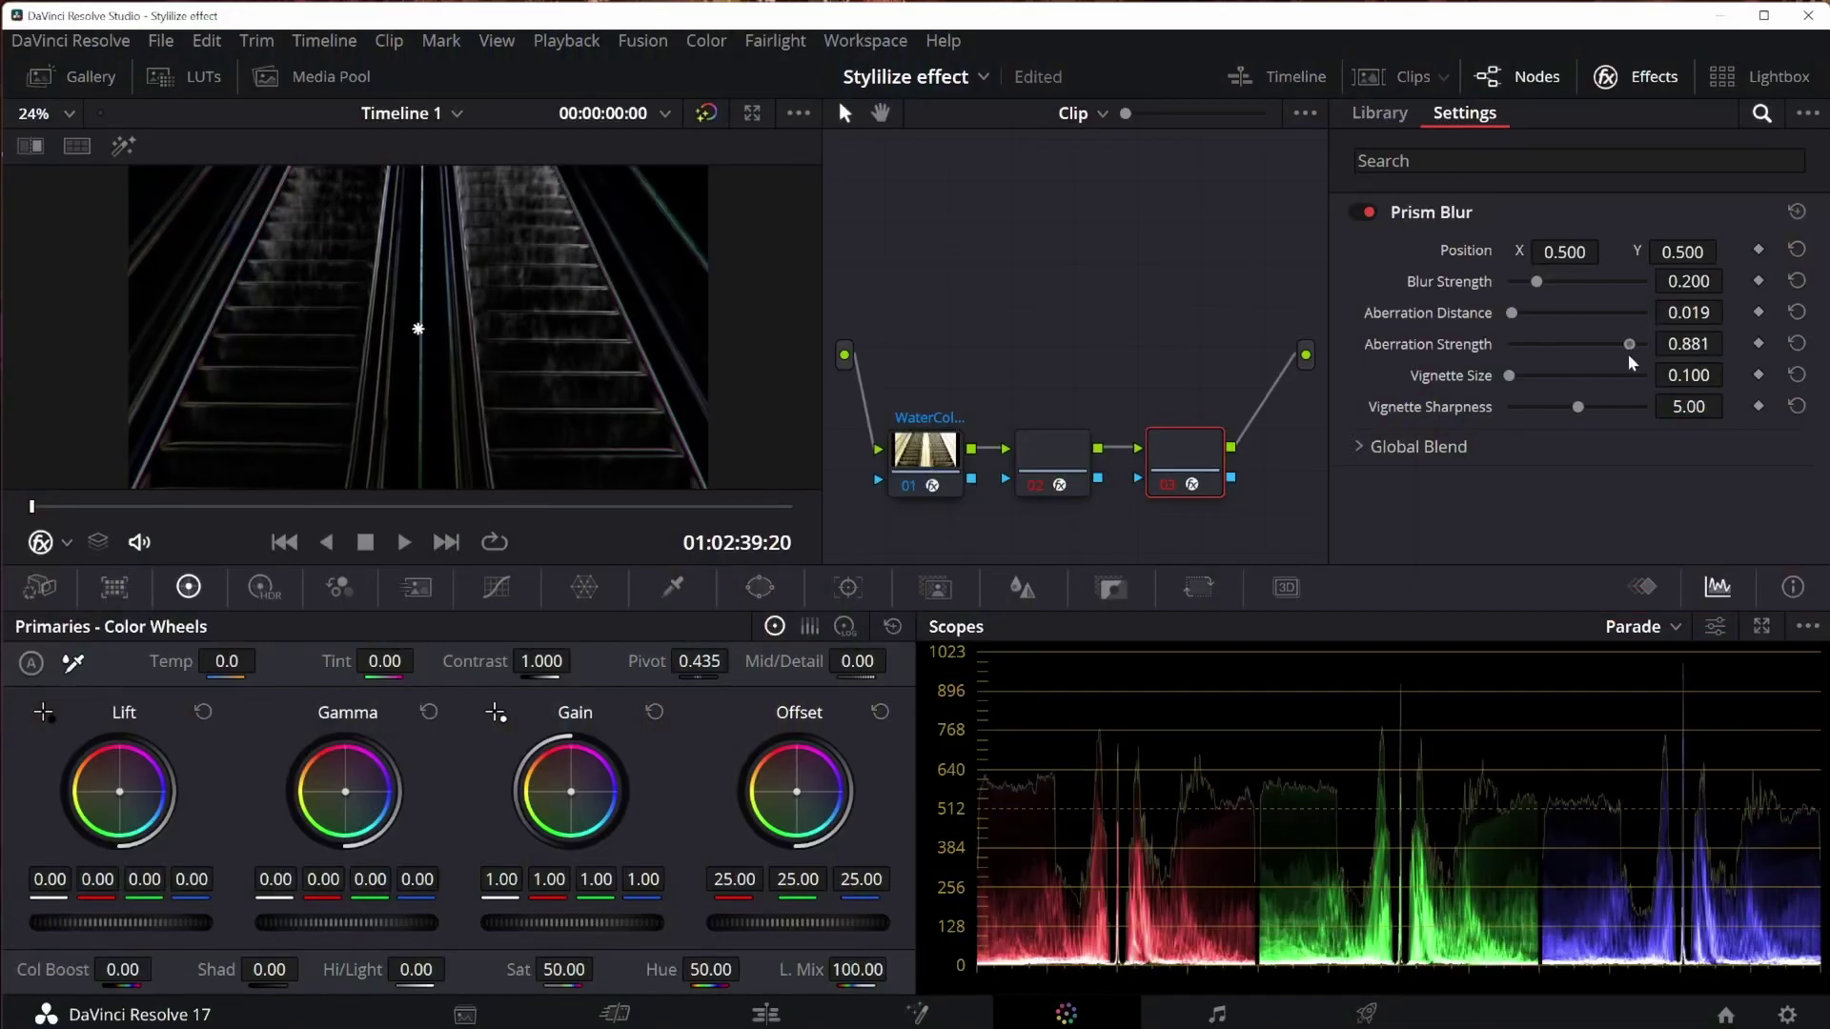
drag(1628, 355, 1649, 350)
drag(1512, 313, 1411, 324)
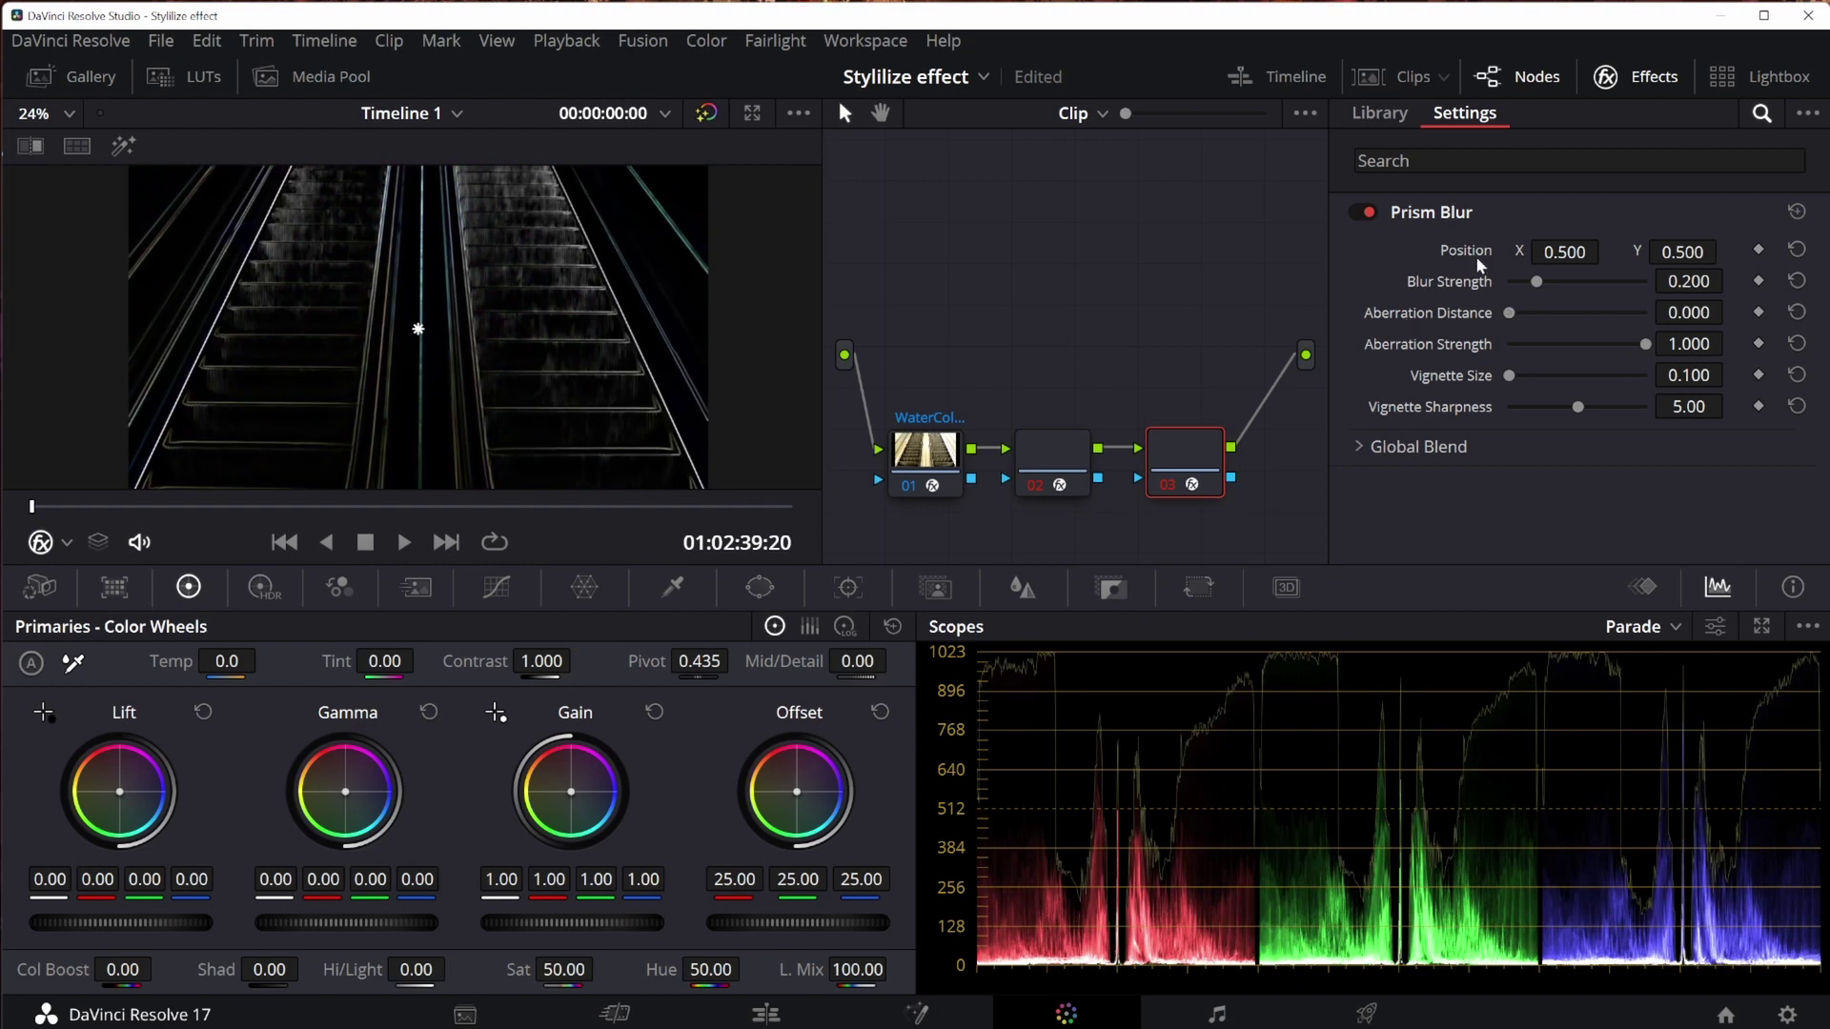
Compare the escalator with and without Edge Detect on node 02, leaving it enabled.
click(1043, 462)
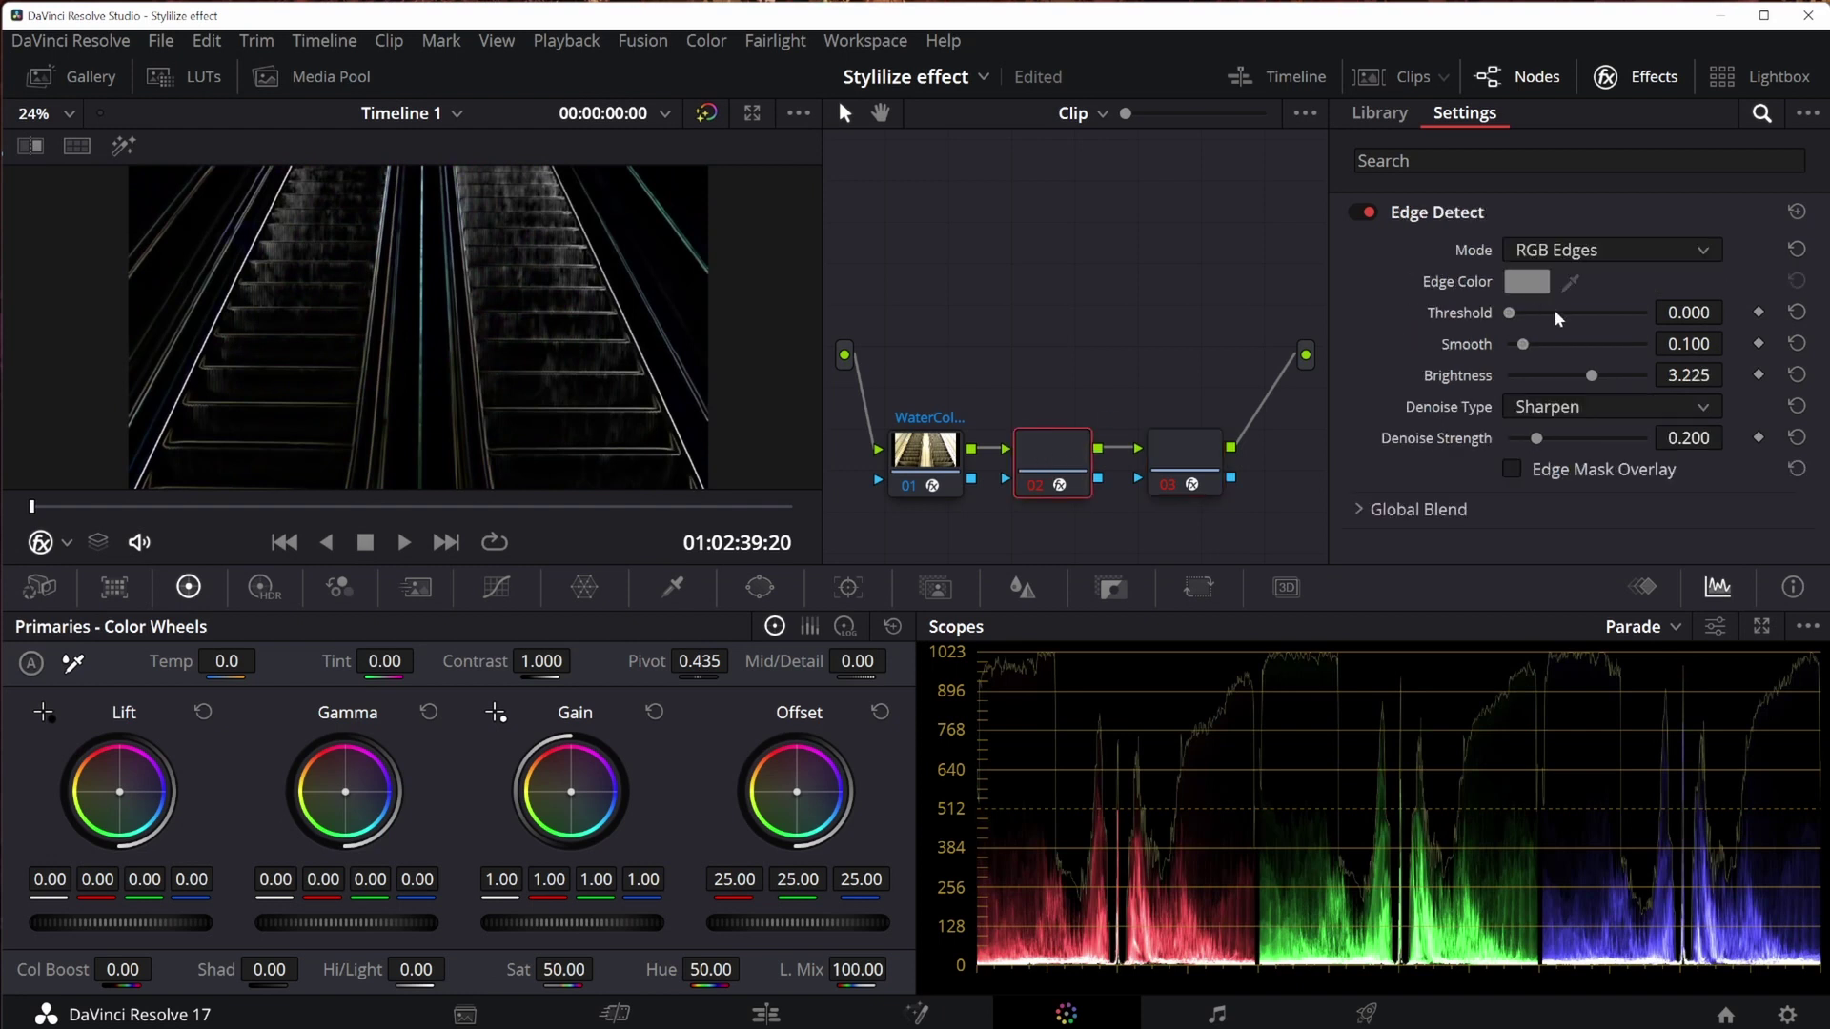
click(1357, 214)
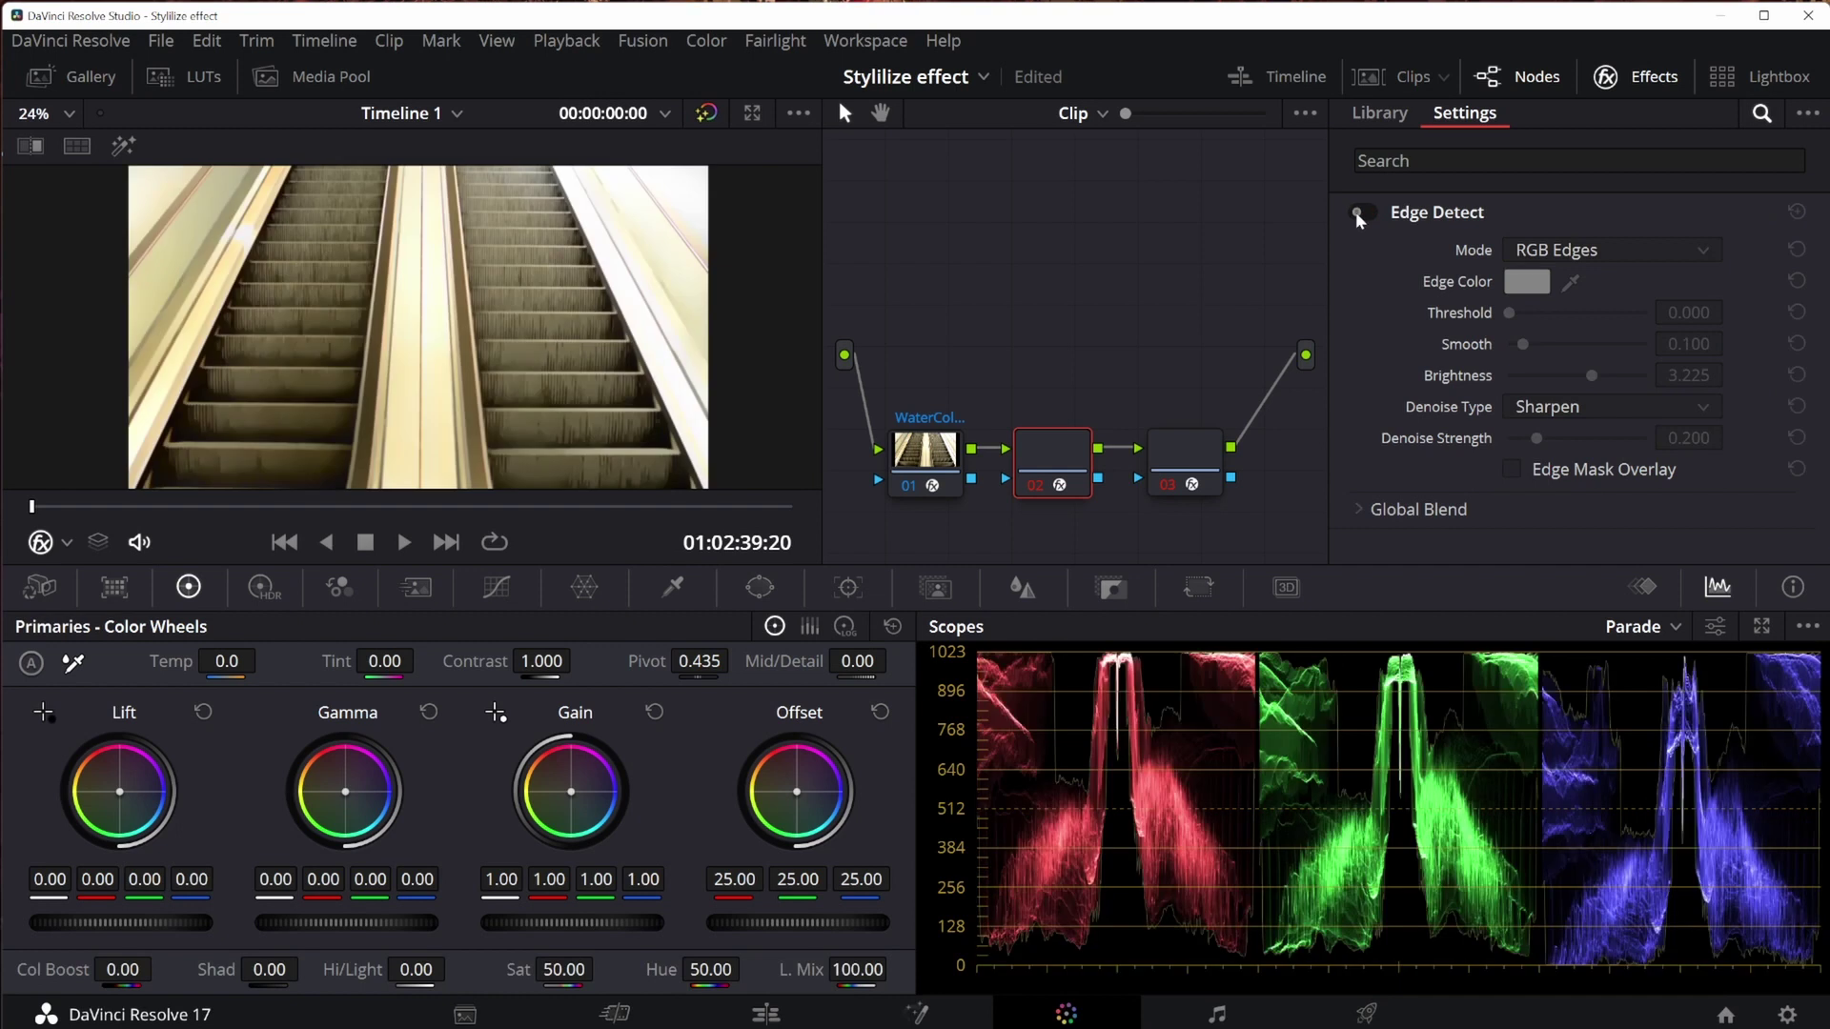
click(1355, 211)
click(1355, 212)
click(1357, 213)
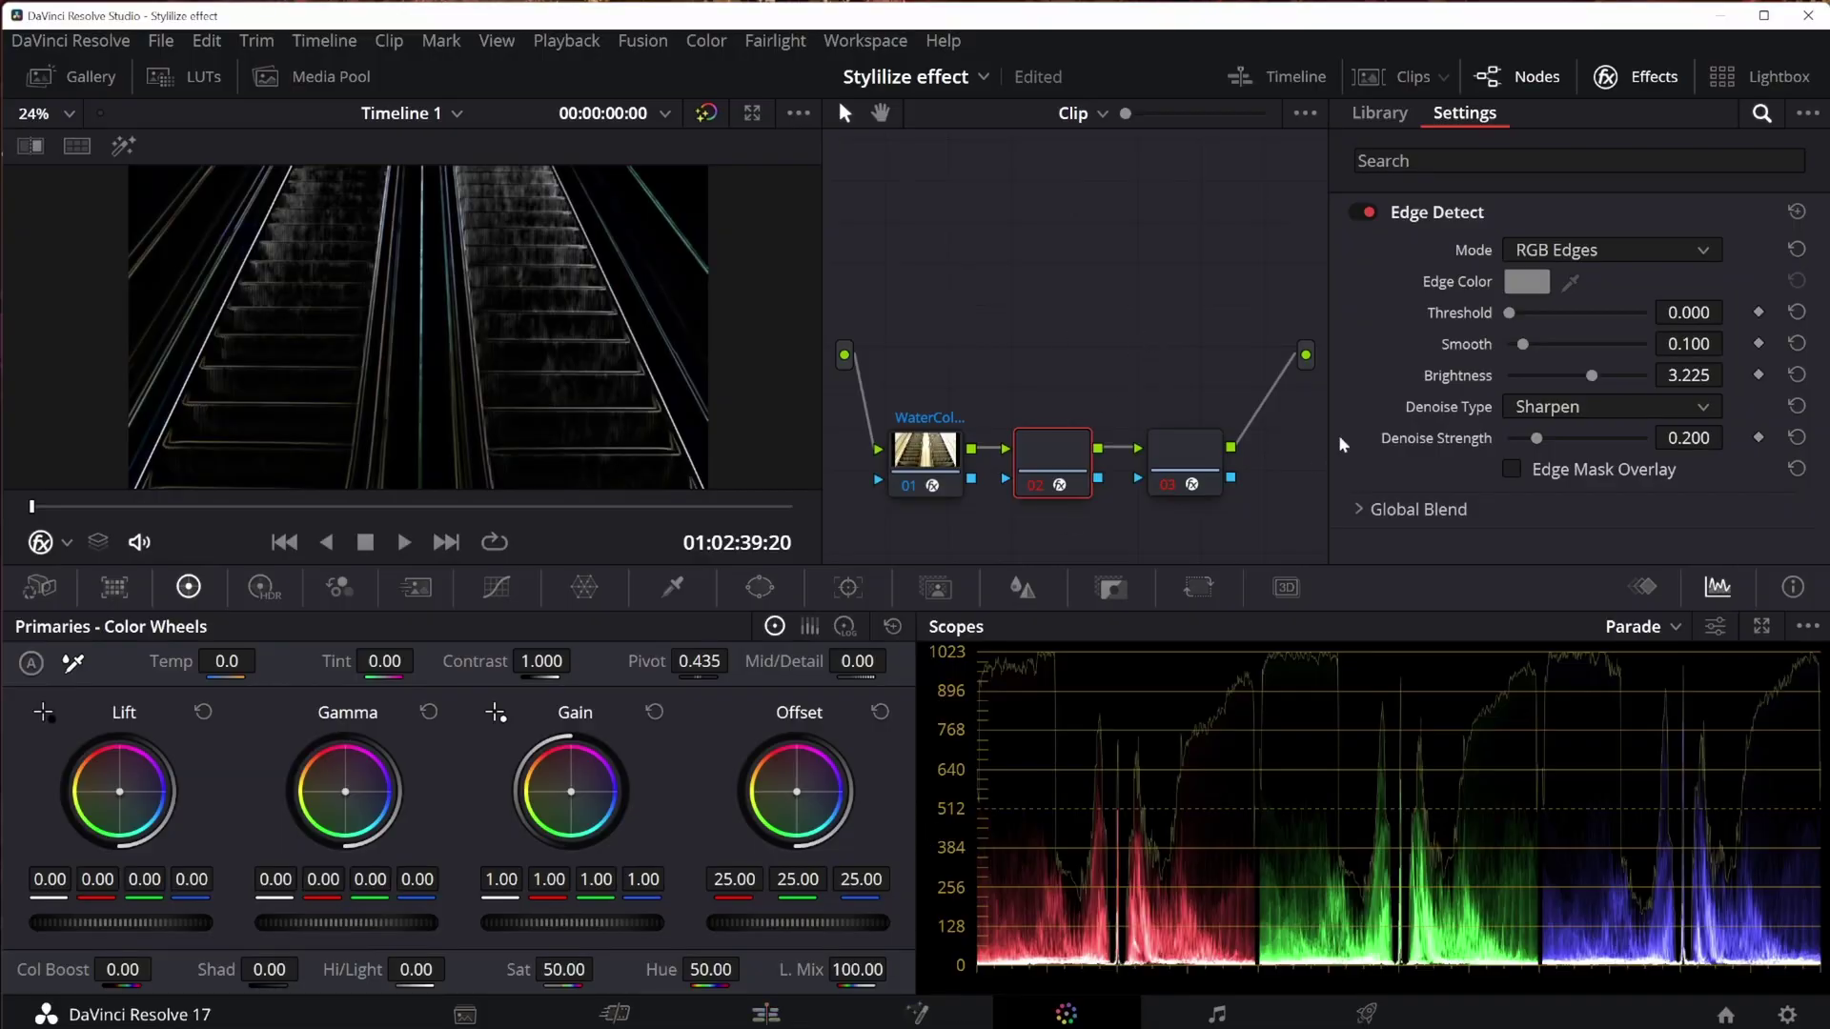
Bring the Resolve FX Stylize effects back into view in the effects library.
click(1370, 112)
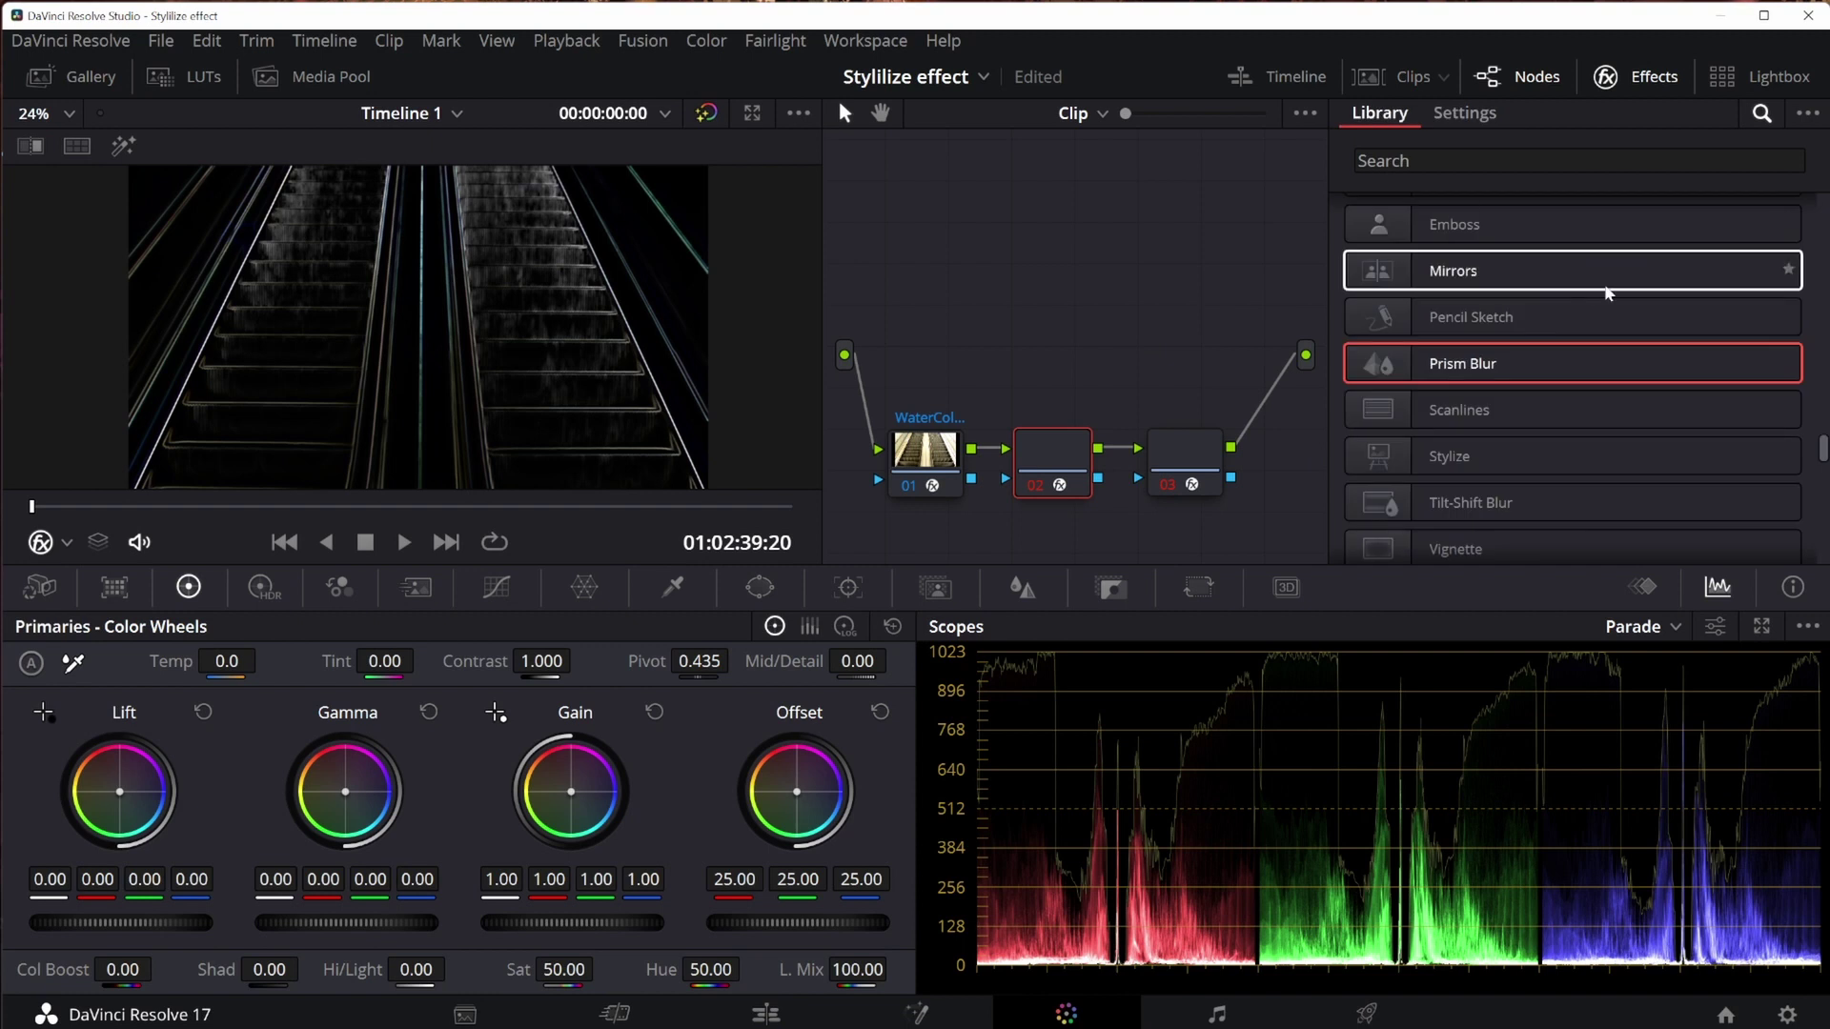
scroll(1528, 453, up, 5)
scroll(1542, 431, down, 1)
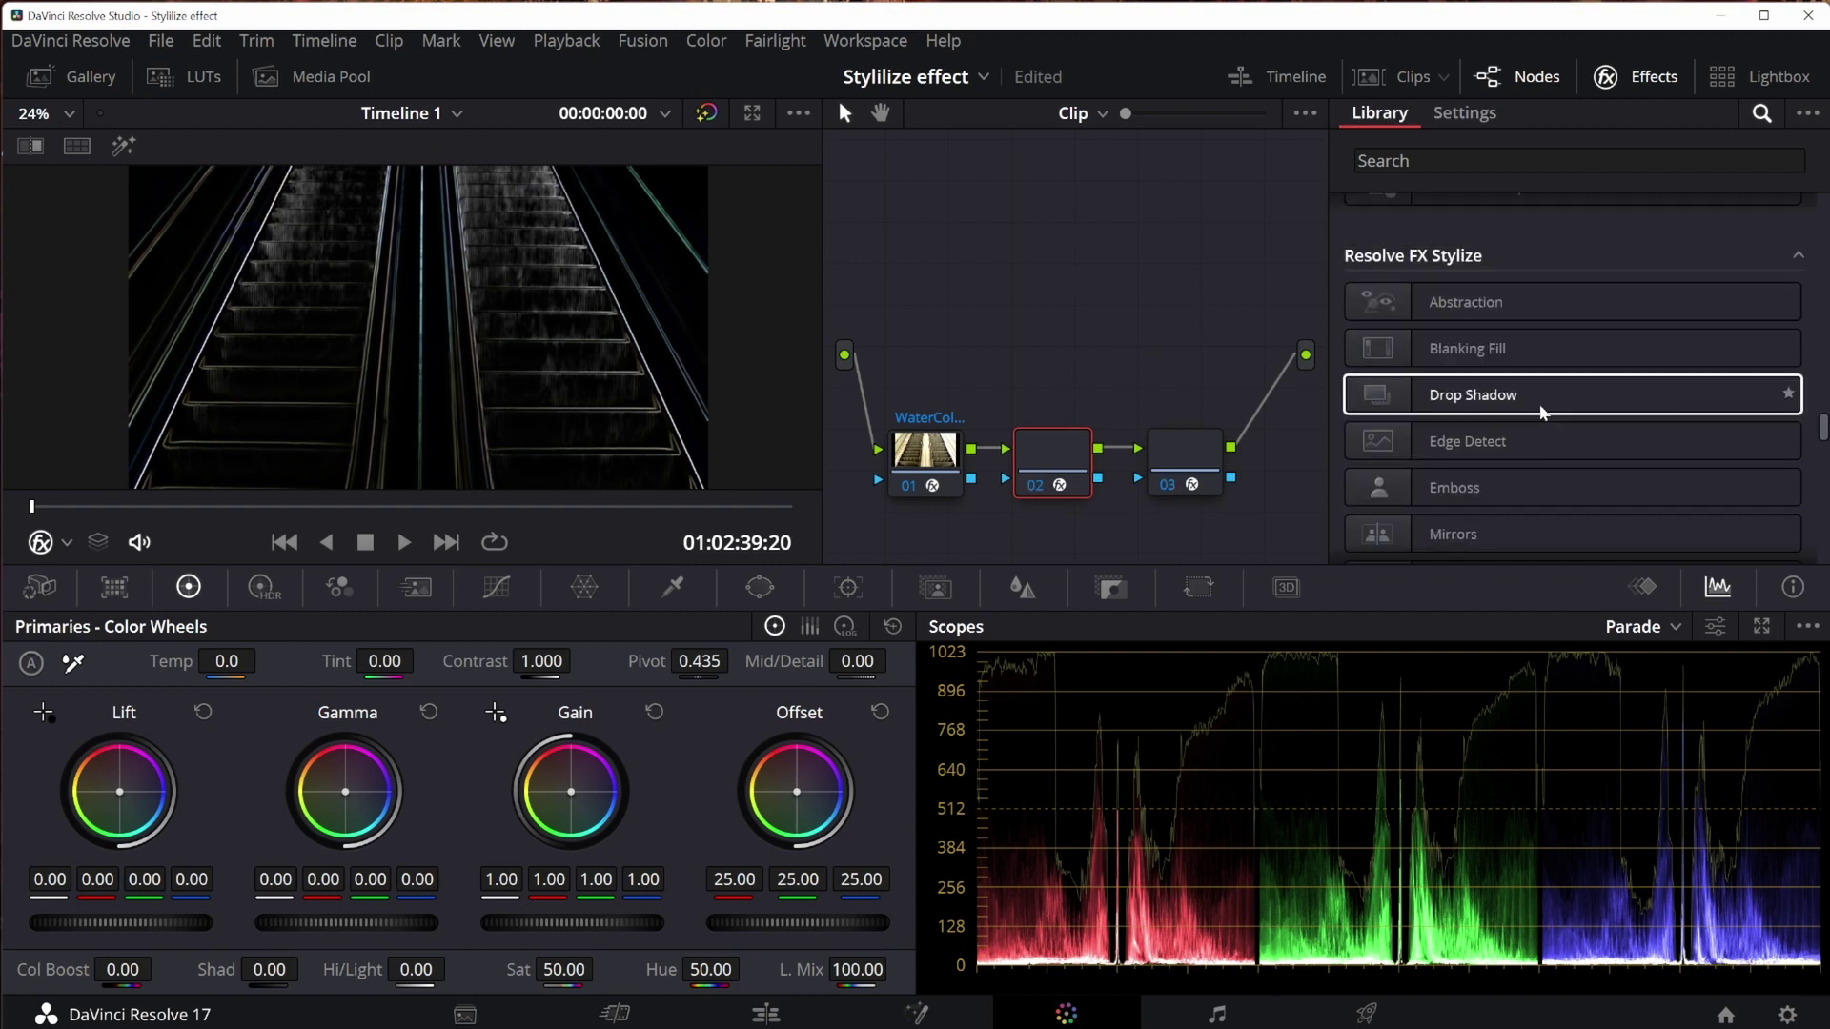
scroll(1486, 404, down, 1)
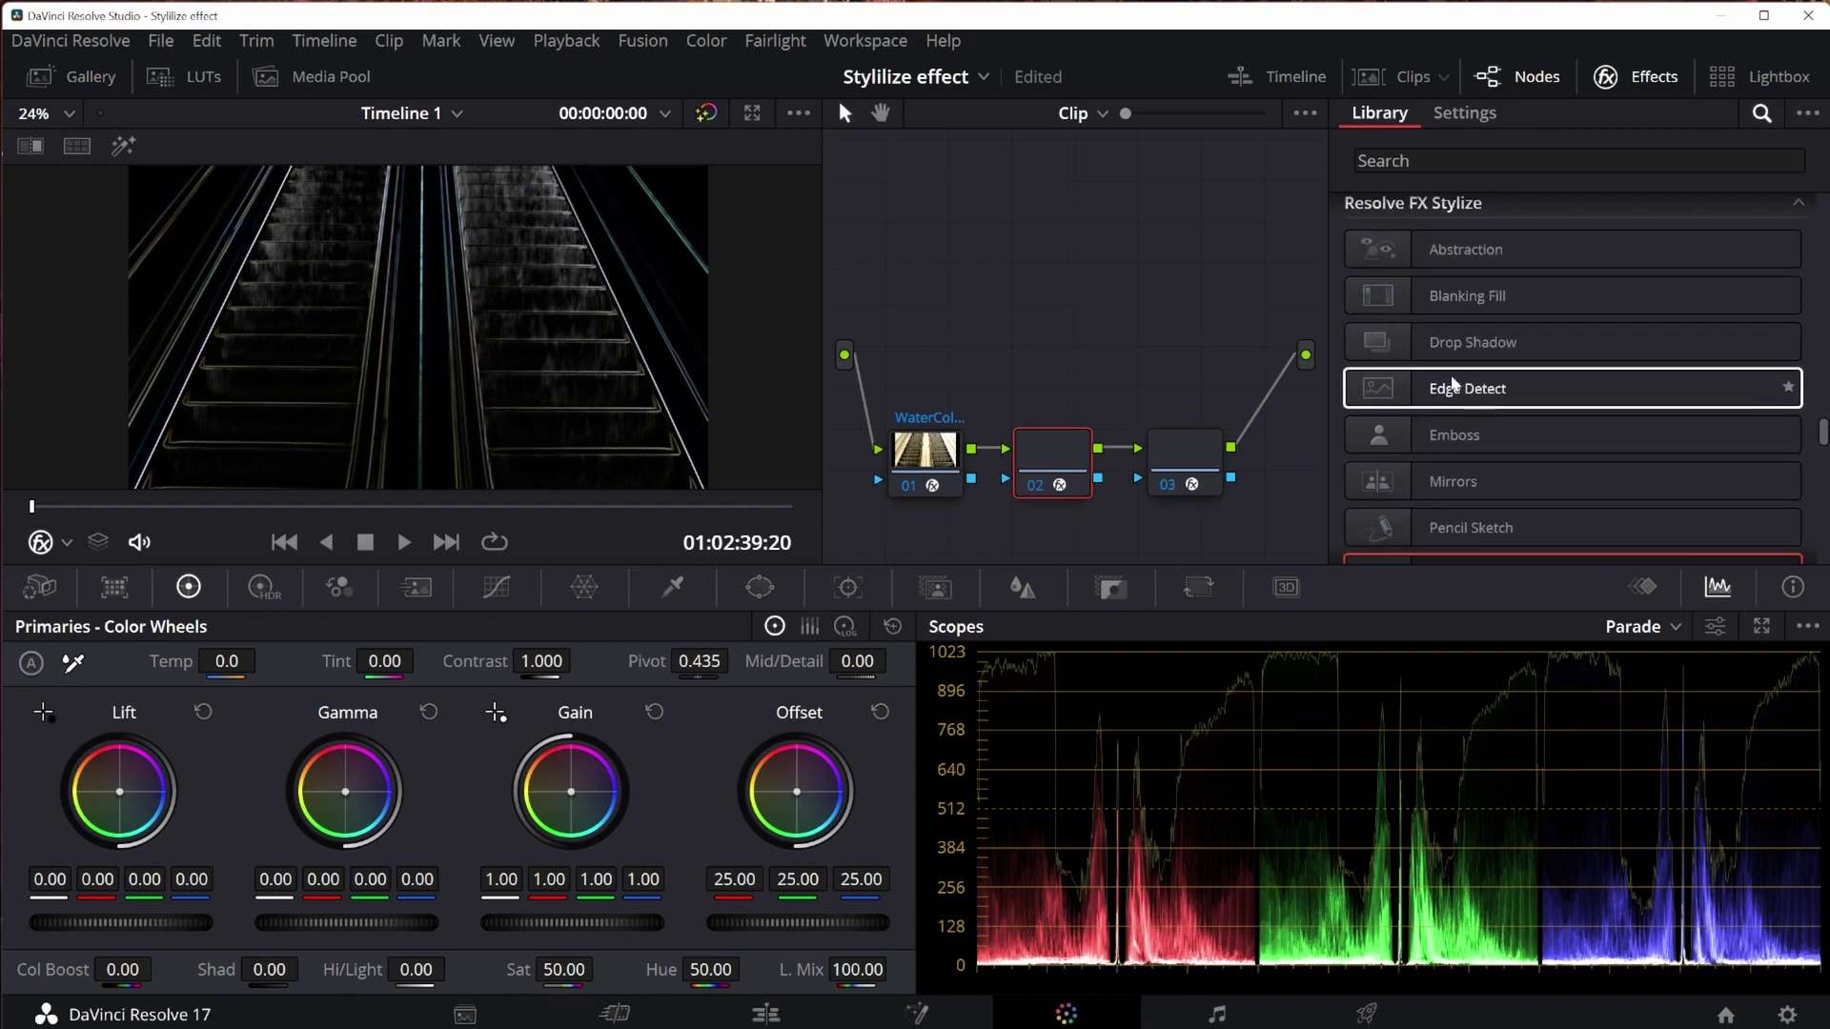